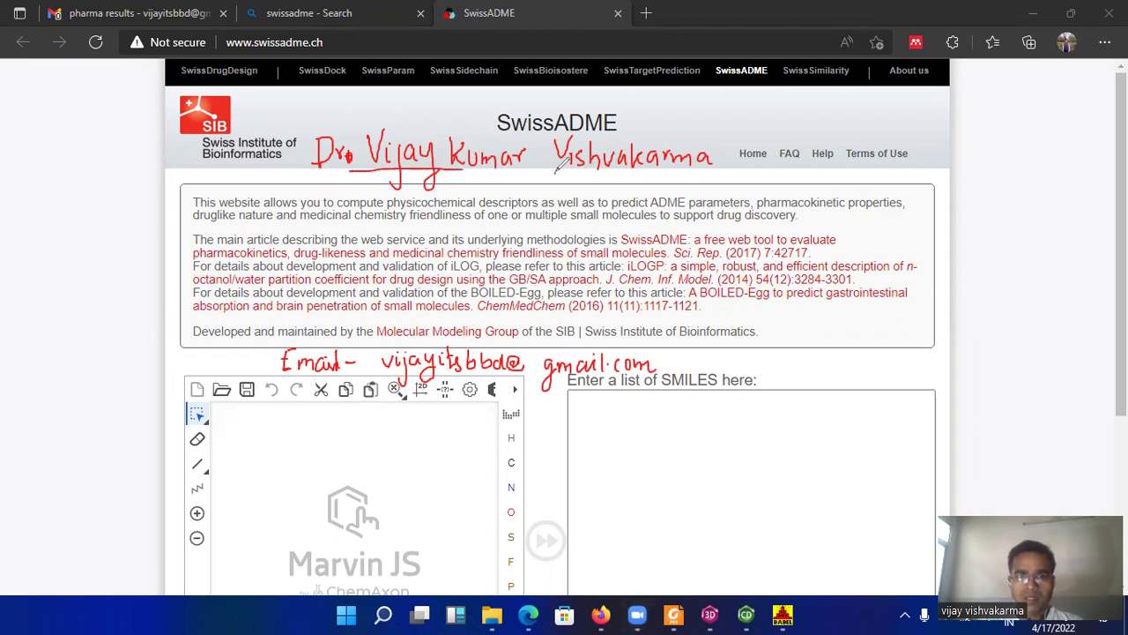
Step: Mark up the presenter name, SwissADME title, Swiss Institute of Bioinformatics header and single/multiple note, then clear them
{"action": "left_click_drag", "start_coordinate": [555, 174], "coordinate": [662, 174]}
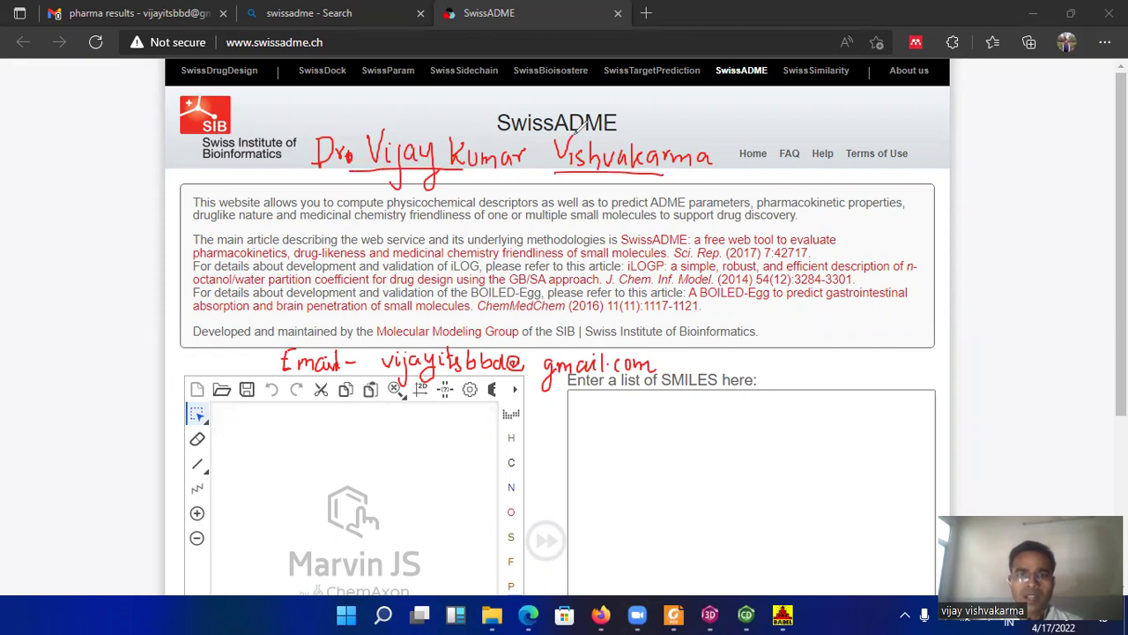
{"action": "mouse_move", "coordinate": [628, 111]}
{"action": "left_mouse_down"}
{"action": "mouse_move", "coordinate": [589, 100]}
{"action": "mouse_move", "coordinate": [508, 107]}
{"action": "mouse_move", "coordinate": [496, 128]}
{"action": "mouse_move", "coordinate": [606, 138]}
{"action": "mouse_move", "coordinate": [633, 104]}
{"action": "left_mouse_up"}
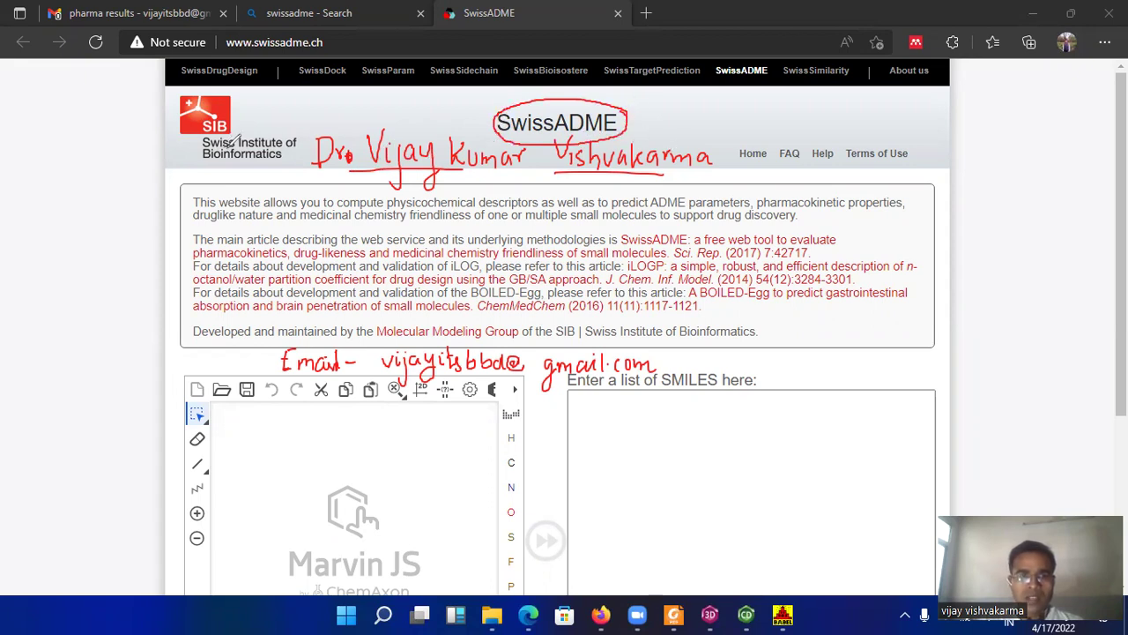
{"action": "left_click_drag", "start_coordinate": [205, 147], "coordinate": [287, 146]}
{"action": "left_click_drag", "start_coordinate": [208, 159], "coordinate": [285, 159]}
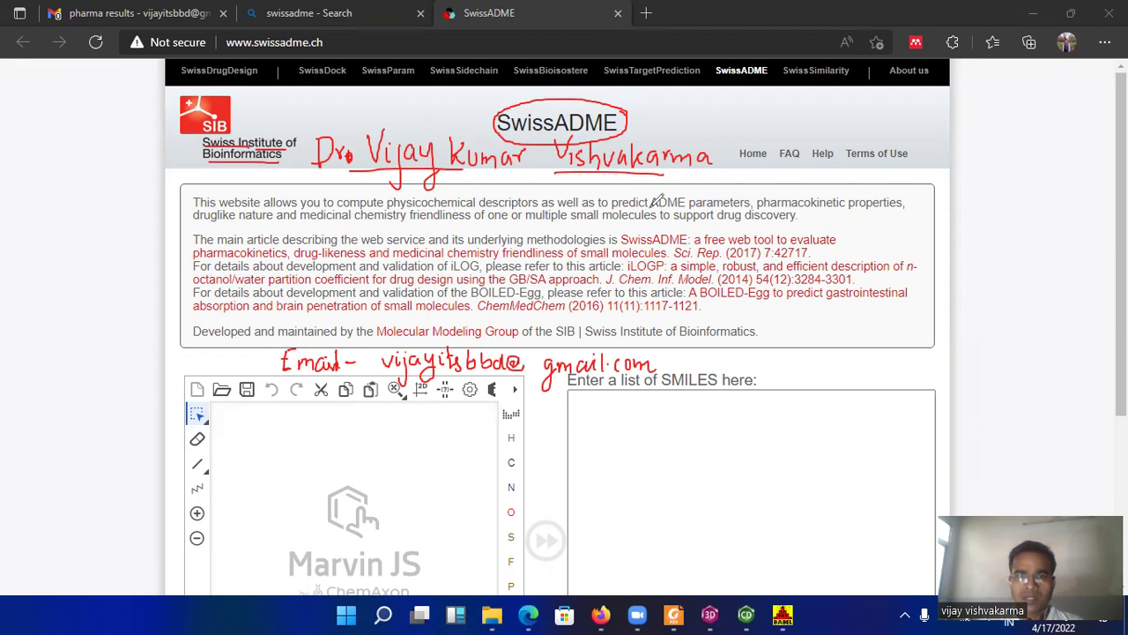
{"action": "left_click_drag", "start_coordinate": [649, 209], "coordinate": [751, 209]}
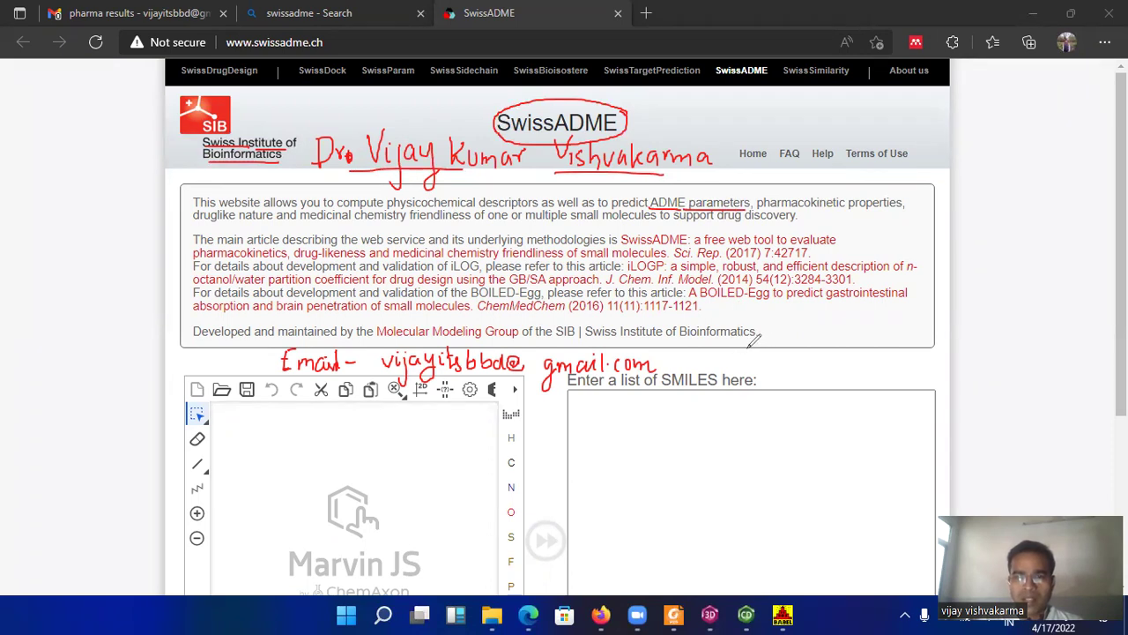
{"action": "mouse_move", "coordinate": [756, 340]}
{"action": "left_mouse_down"}
{"action": "mouse_move", "coordinate": [834, 357]}
{"action": "mouse_move", "coordinate": [853, 344]}
{"action": "mouse_move", "coordinate": [872, 357]}
{"action": "mouse_move", "coordinate": [932, 342]}
{"action": "mouse_move", "coordinate": [969, 349]}
{"action": "mouse_move", "coordinate": [972, 361]}
{"action": "left_mouse_up"}
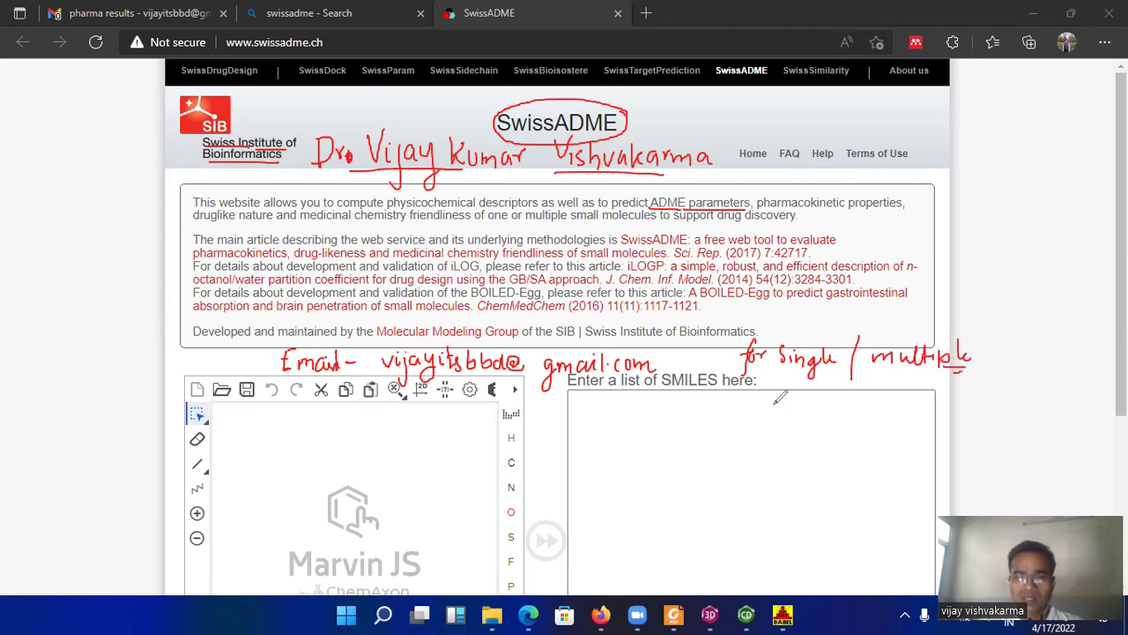
{"action": "left_click_drag", "start_coordinate": [675, 372], "coordinate": [747, 370]}
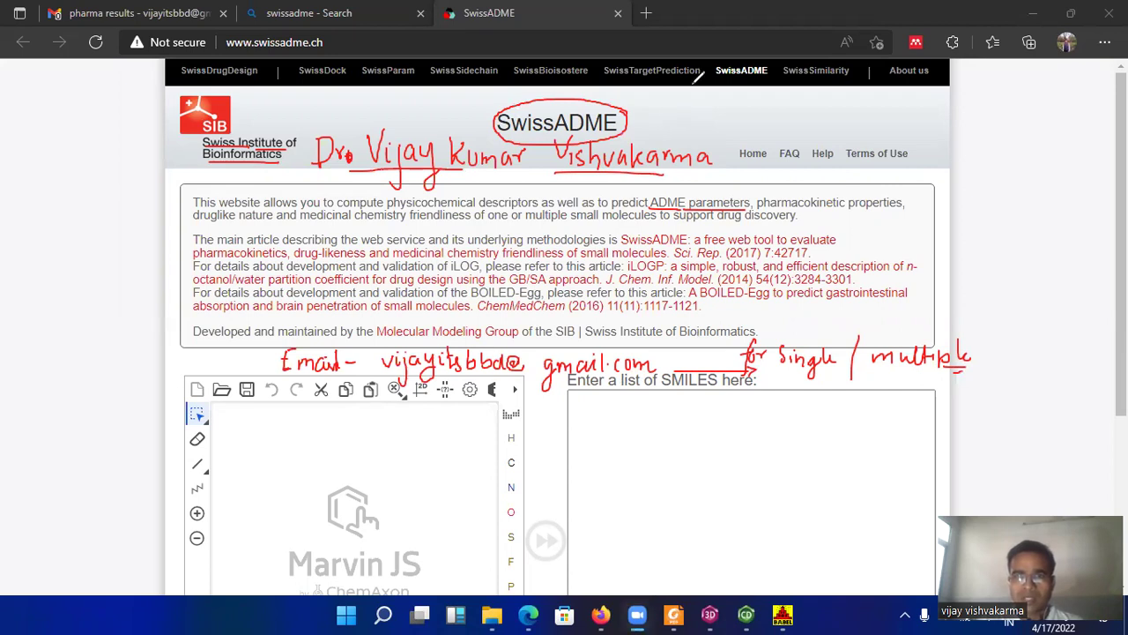
{"action": "key", "text": "e"}
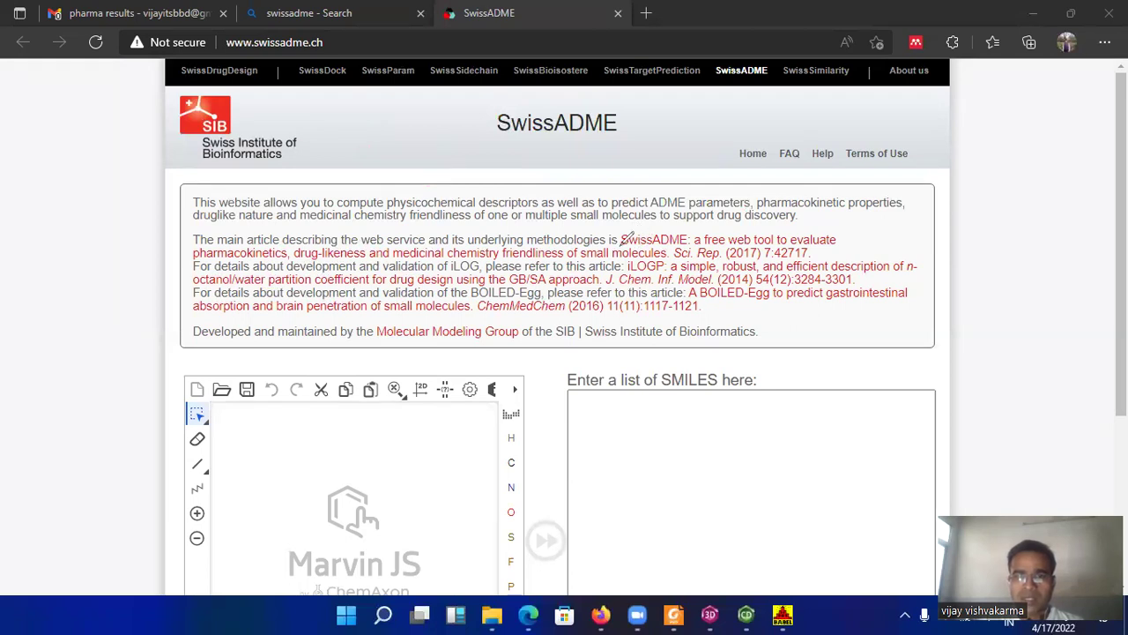
Step: Underline and tick the SwissADME, iLOGP and BOILED-Egg article citations, then clear the annotations
{"action": "left_click_drag", "start_coordinate": [623, 245], "coordinate": [794, 246]}
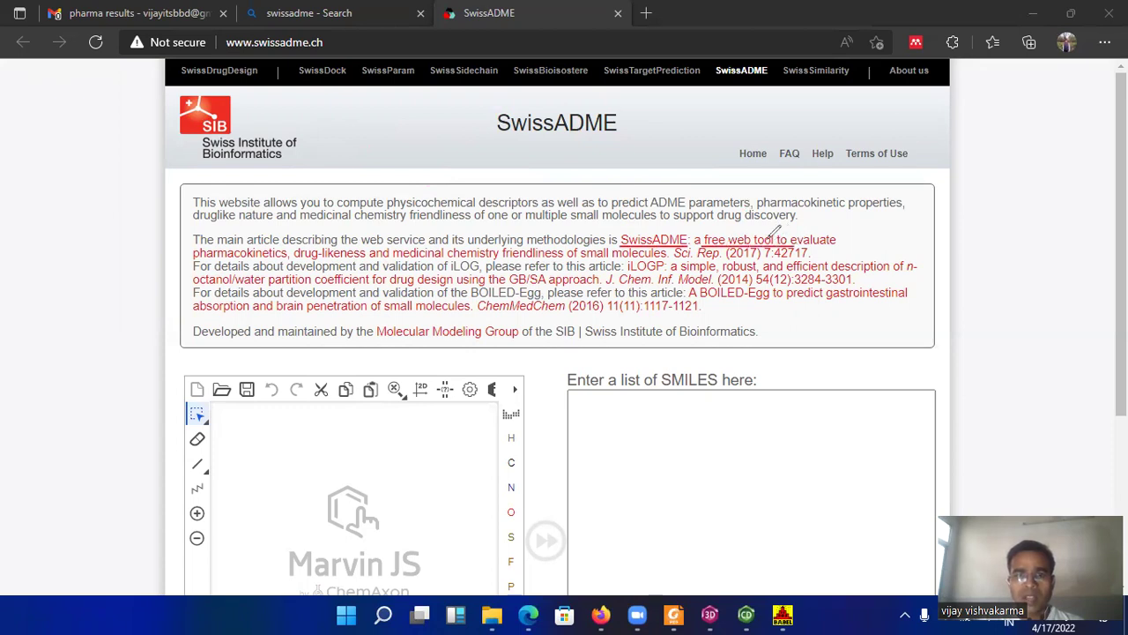
{"action": "left_click_drag", "start_coordinate": [632, 270], "coordinate": [710, 269]}
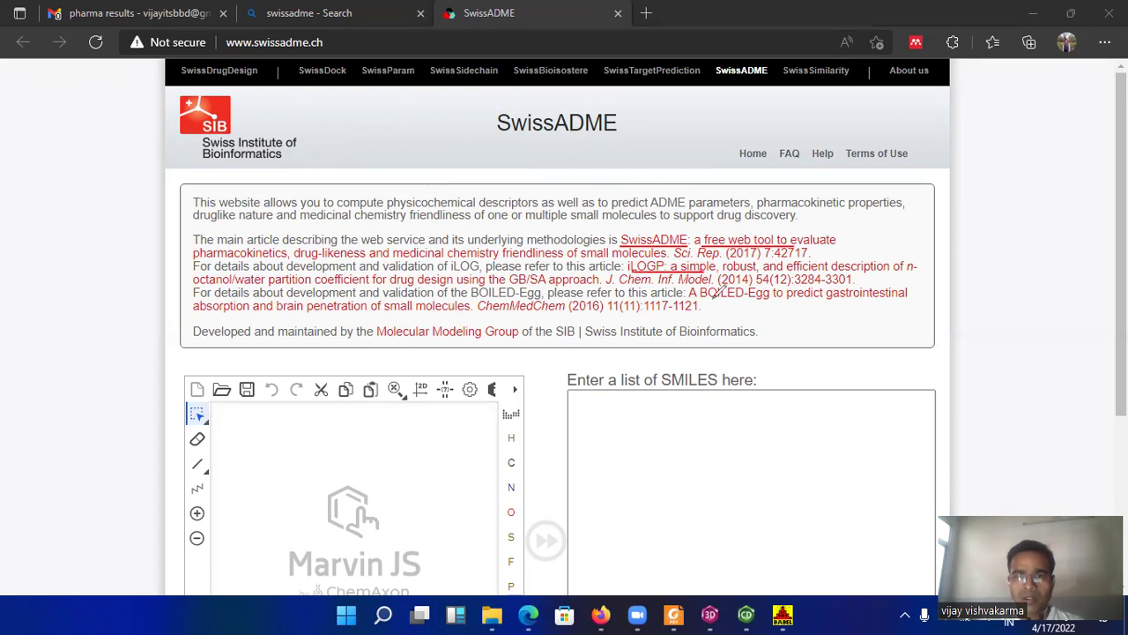
{"action": "left_click_drag", "start_coordinate": [705, 300], "coordinate": [777, 300]}
{"action": "left_click_drag", "start_coordinate": [631, 311], "coordinate": [696, 311]}
{"action": "left_click_drag", "start_coordinate": [416, 314], "coordinate": [492, 313]}
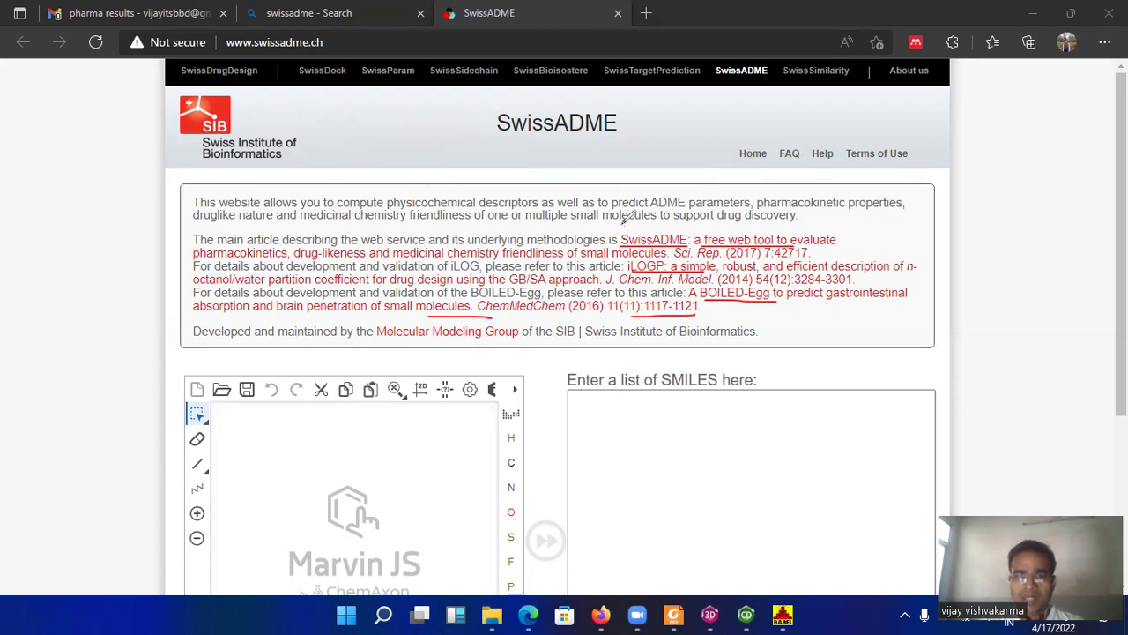
{"action": "left_click_drag", "start_coordinate": [624, 226], "coordinate": [613, 251]}
{"action": "mouse_move", "coordinate": [815, 238]}
{"action": "left_mouse_down"}
{"action": "mouse_move", "coordinate": [813, 261]}
{"action": "mouse_move", "coordinate": [860, 236]}
{"action": "left_mouse_up"}
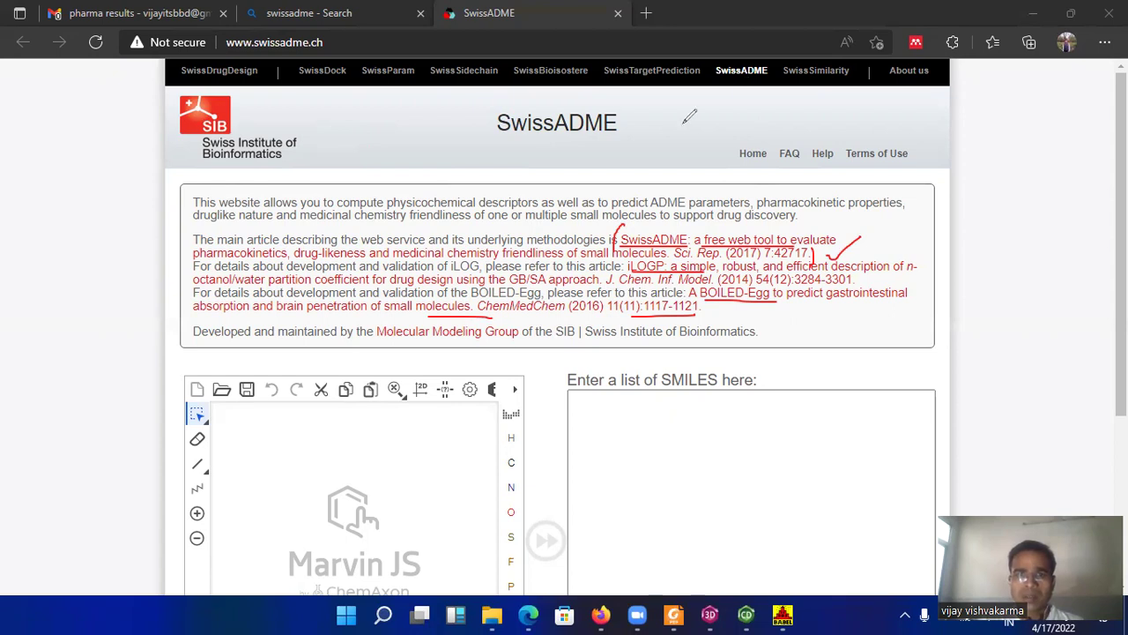
{"action": "key", "text": "e"}
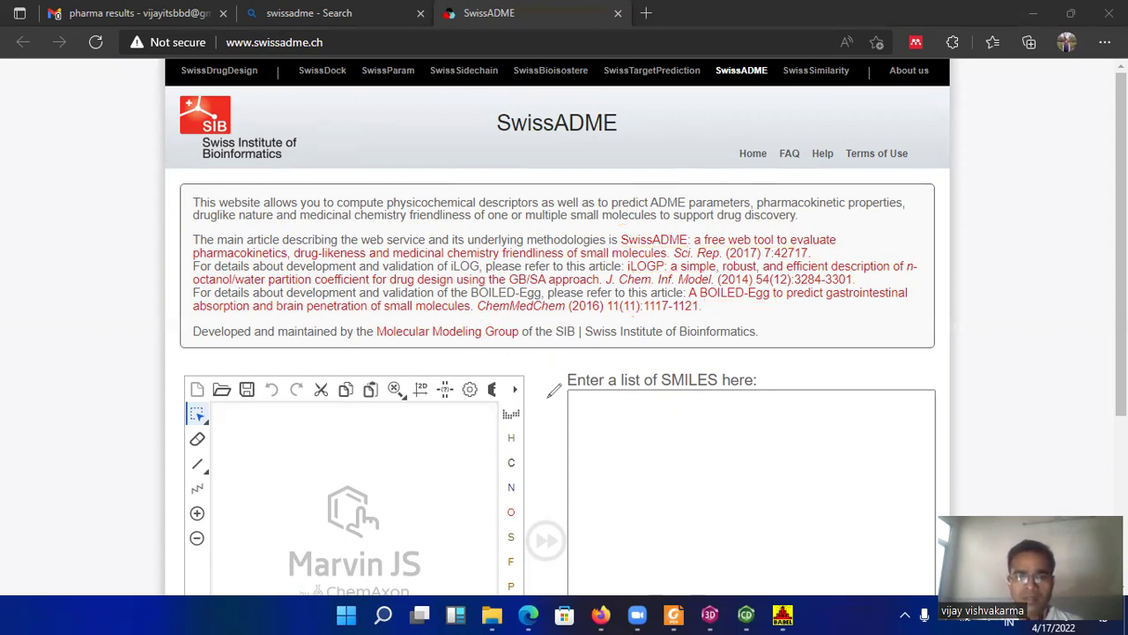
Step: Annotate the sketcher and SMILES box with a divider, draw-molecule note and circled SMILES, then scroll down
{"action": "left_click_drag", "start_coordinate": [543, 360], "coordinate": [539, 449]}
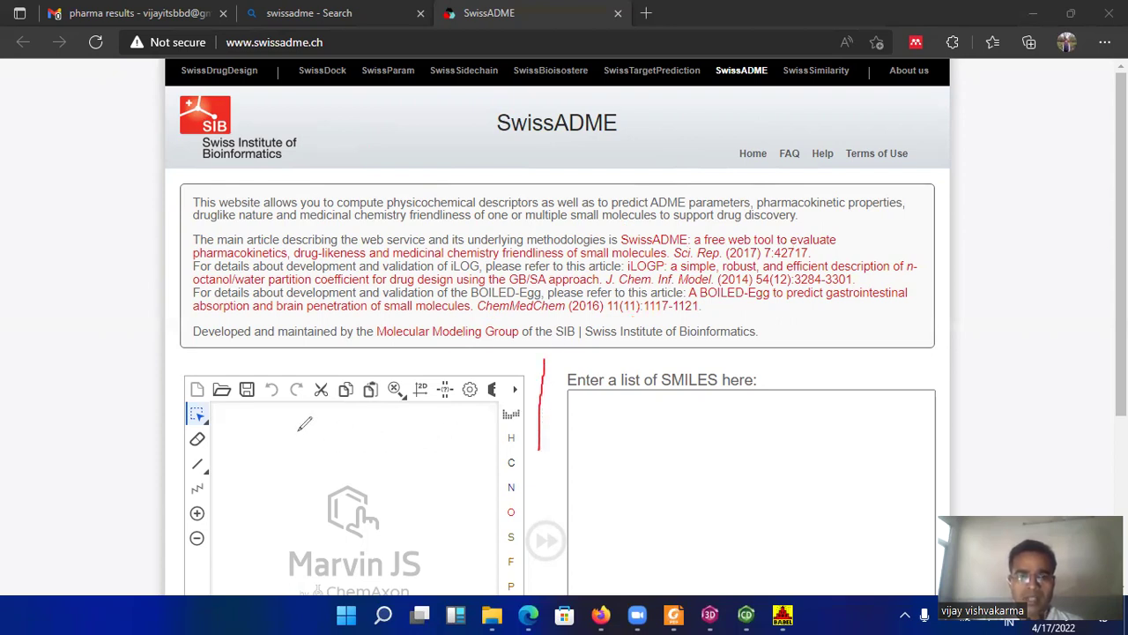
{"action": "mouse_move", "coordinate": [298, 430]}
{"action": "left_mouse_down"}
{"action": "mouse_move", "coordinate": [338, 435]}
{"action": "mouse_move", "coordinate": [357, 418]}
{"action": "mouse_move", "coordinate": [370, 435]}
{"action": "mouse_move", "coordinate": [413, 426]}
{"action": "mouse_move", "coordinate": [430, 436]}
{"action": "mouse_move", "coordinate": [434, 422]}
{"action": "mouse_move", "coordinate": [490, 449]}
{"action": "left_mouse_up"}
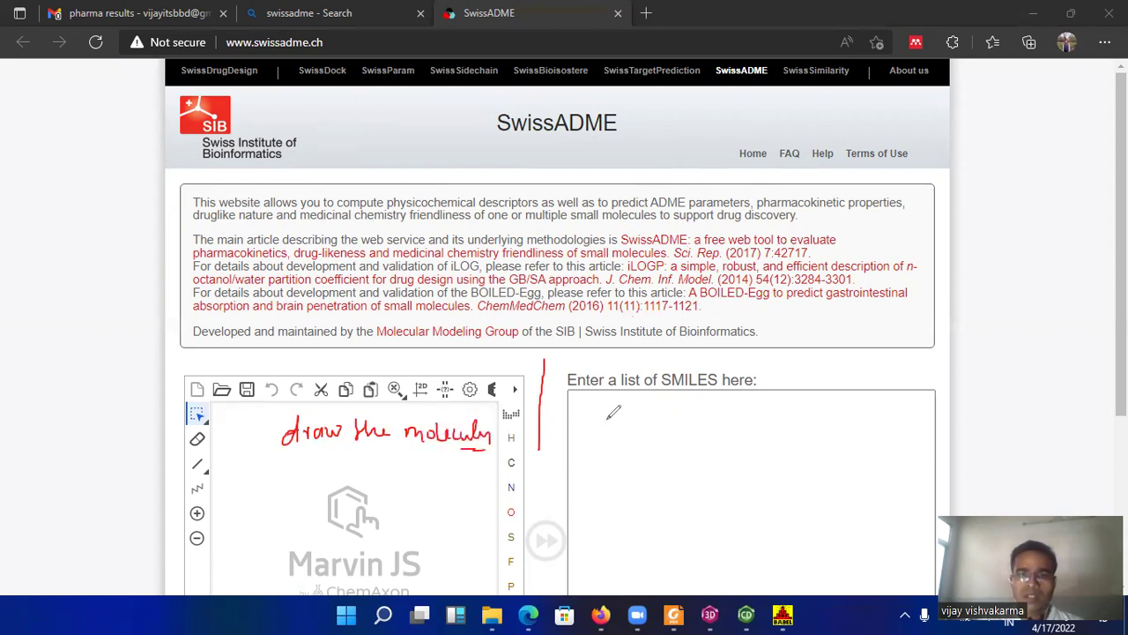
{"action": "mouse_move", "coordinate": [705, 370]}
{"action": "left_mouse_down"}
{"action": "mouse_move", "coordinate": [718, 368]}
{"action": "mouse_move", "coordinate": [672, 360]}
{"action": "mouse_move", "coordinate": [656, 380]}
{"action": "mouse_move", "coordinate": [693, 397]}
{"action": "mouse_move", "coordinate": [721, 380]}
{"action": "mouse_move", "coordinate": [720, 362]}
{"action": "mouse_move", "coordinate": [746, 392]}
{"action": "mouse_move", "coordinate": [737, 411]}
{"action": "mouse_move", "coordinate": [748, 395]}
{"action": "mouse_move", "coordinate": [811, 388]}
{"action": "mouse_move", "coordinate": [805, 403]}
{"action": "mouse_move", "coordinate": [820, 416]}
{"action": "left_mouse_up"}
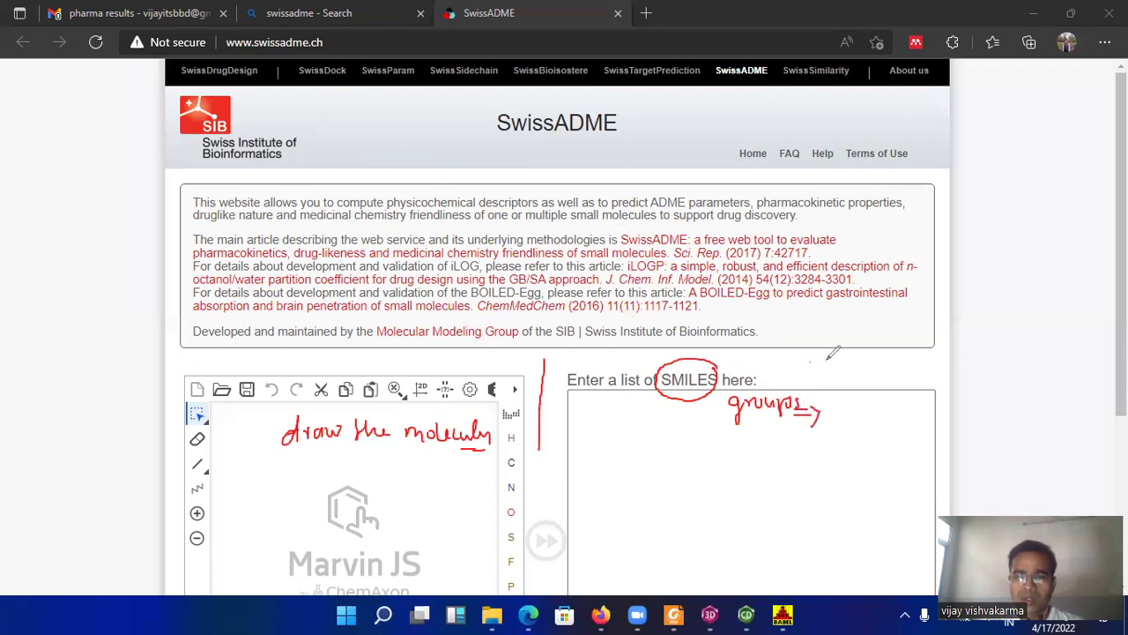
{"action": "mouse_move", "coordinate": [811, 361]}
{"action": "left_mouse_down"}
{"action": "mouse_move", "coordinate": [818, 379]}
{"action": "mouse_move", "coordinate": [797, 369]}
{"action": "mouse_move", "coordinate": [829, 388]}
{"action": "mouse_move", "coordinate": [840, 353]}
{"action": "mouse_move", "coordinate": [858, 375]}
{"action": "left_mouse_up"}
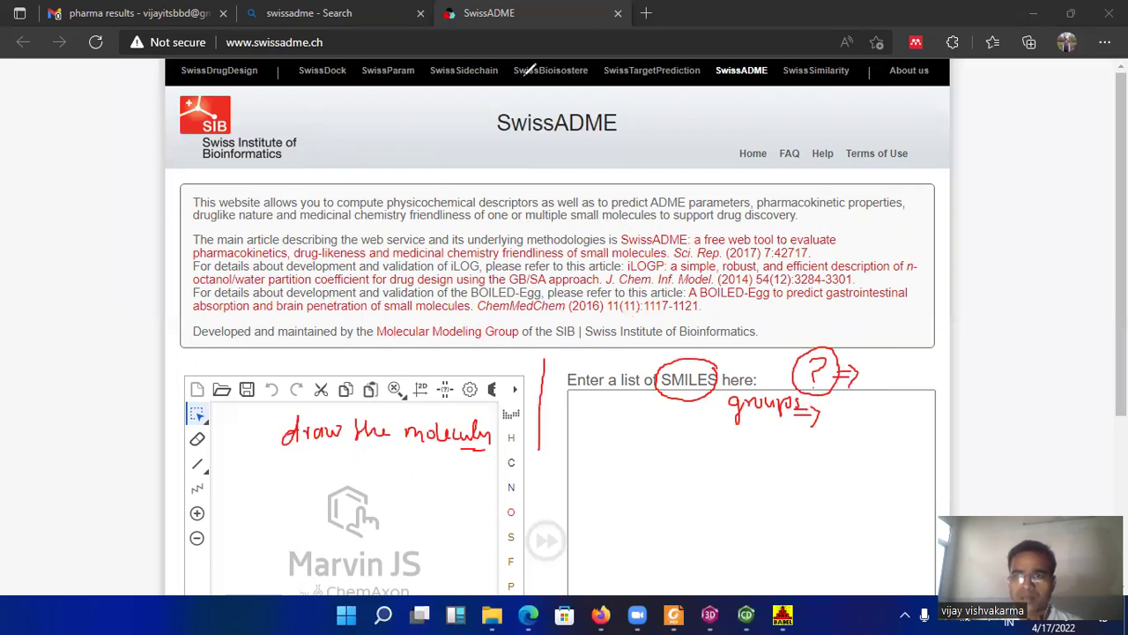
{"action": "scroll", "coordinate": [529, 70], "scroll_direction": "down", "scroll_amount": 3}
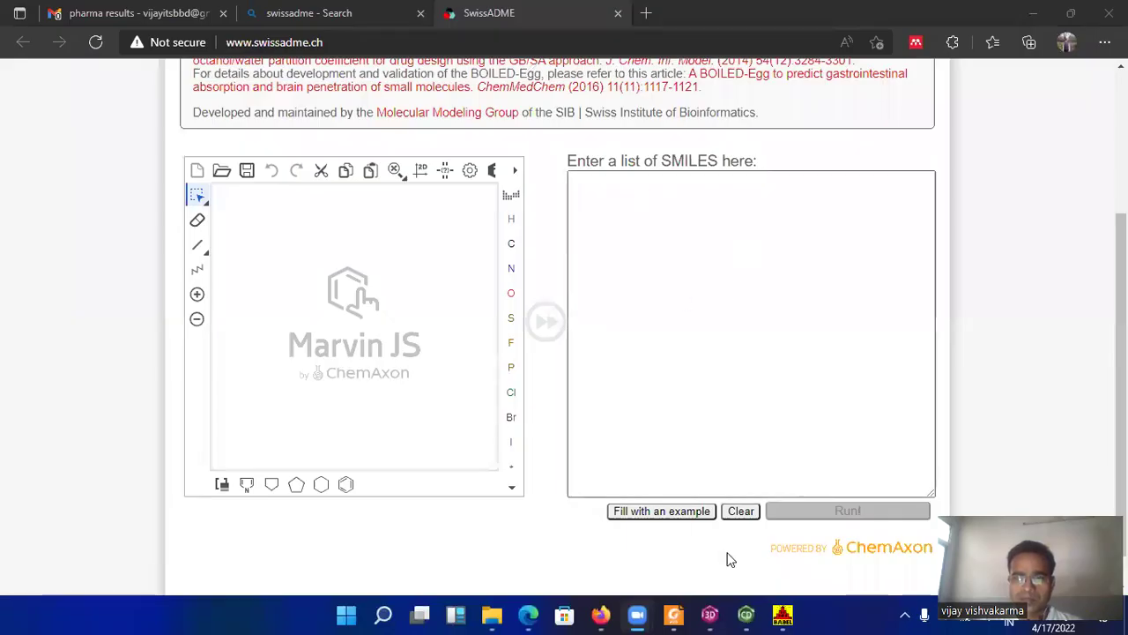
Step: Bring ChemDraw forward maximized on 15.cdx and briefly open the File menu
{"action": "left_click", "coordinate": [745, 614]}
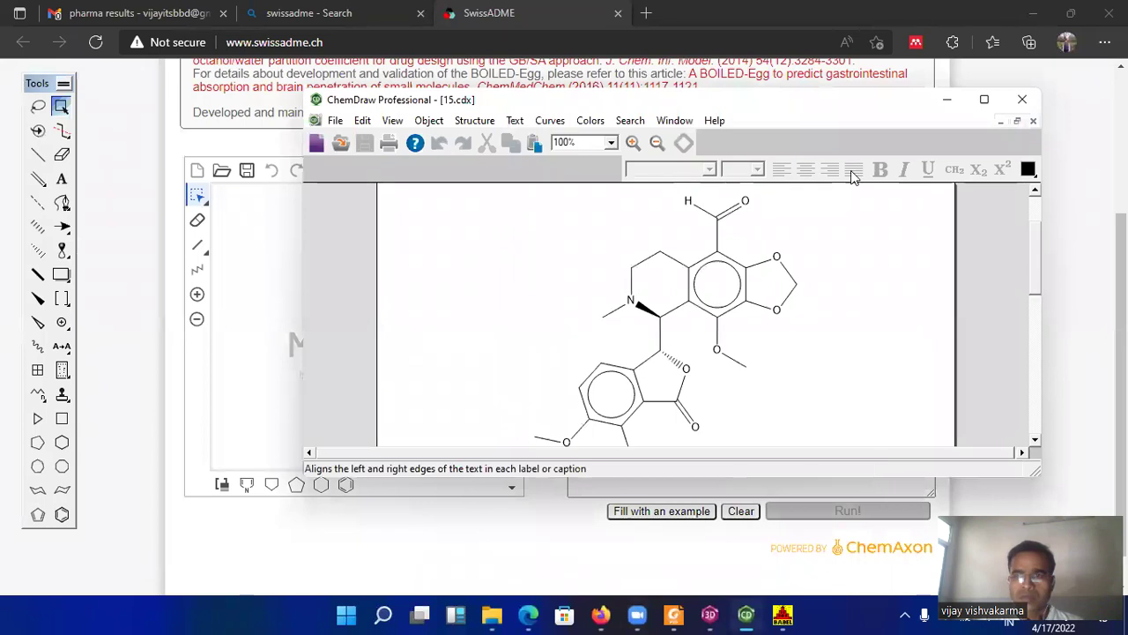
{"action": "left_click", "coordinate": [985, 99]}
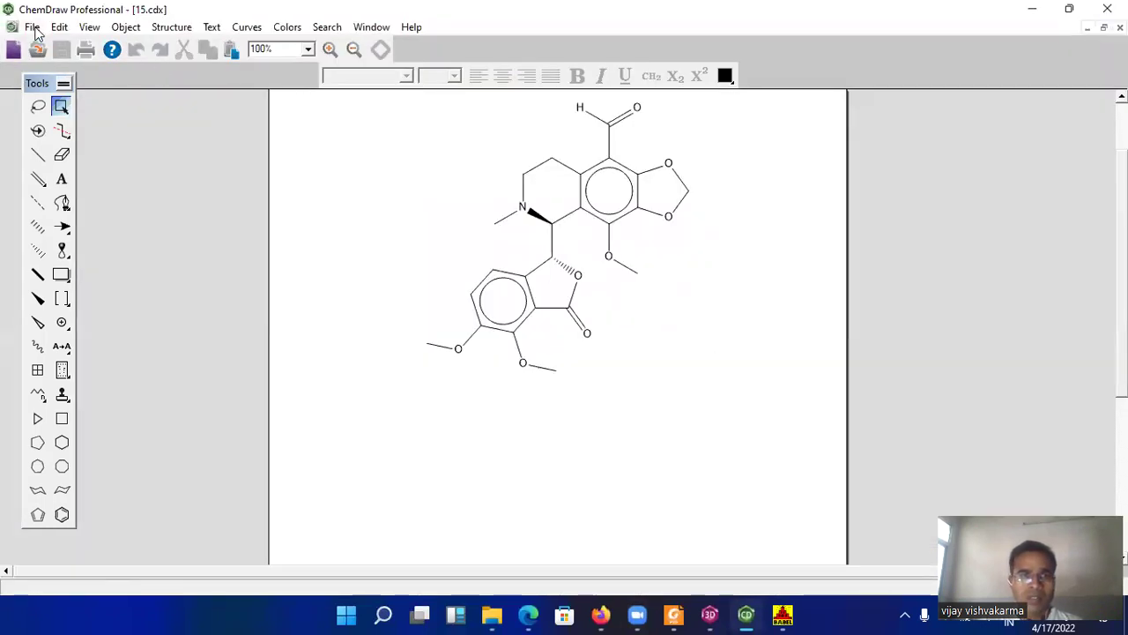
{"action": "left_click", "coordinate": [31, 27]}
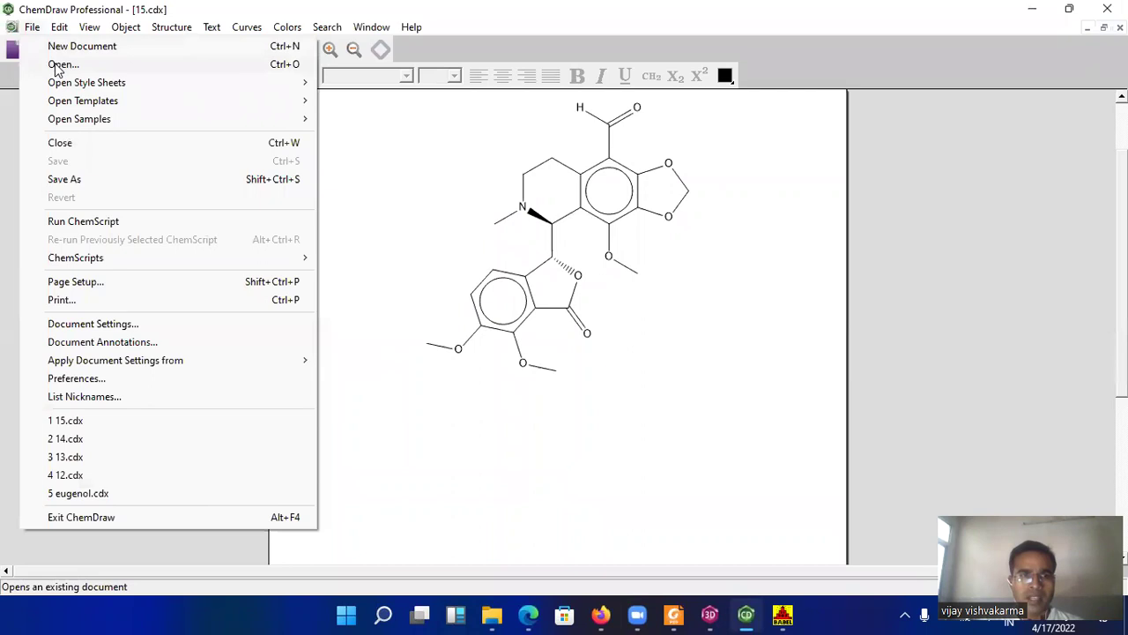
{"action": "left_click", "coordinate": [359, 134]}
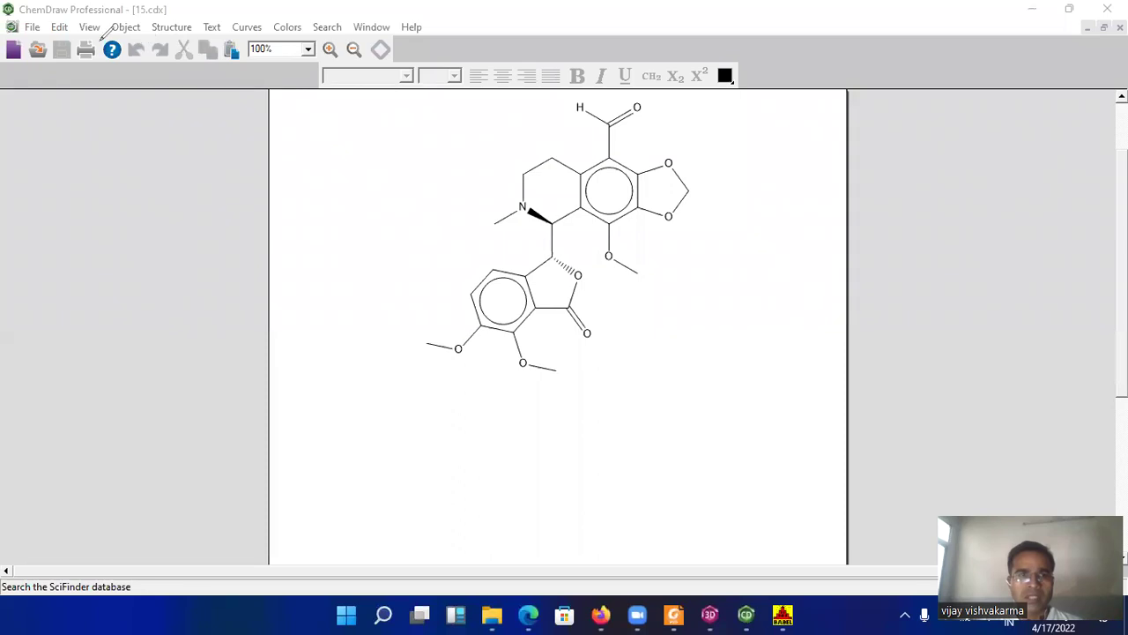
Step: Annotate 15.cdx as structure 15 with a Chemsketch note, then label and underline it 'Noscapine'
{"action": "left_click_drag", "start_coordinate": [20, 19], "coordinate": [187, 8]}
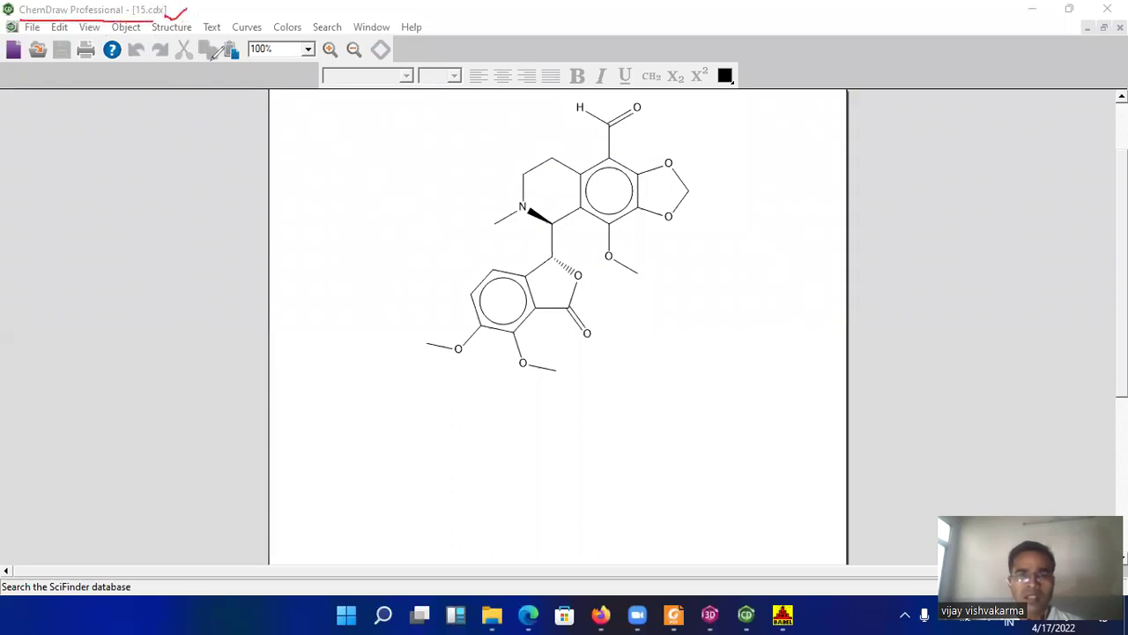
{"action": "mouse_move", "coordinate": [365, 107]}
{"action": "left_mouse_down"}
{"action": "mouse_move", "coordinate": [373, 124]}
{"action": "mouse_move", "coordinate": [355, 129]}
{"action": "mouse_move", "coordinate": [375, 129]}
{"action": "left_mouse_up"}
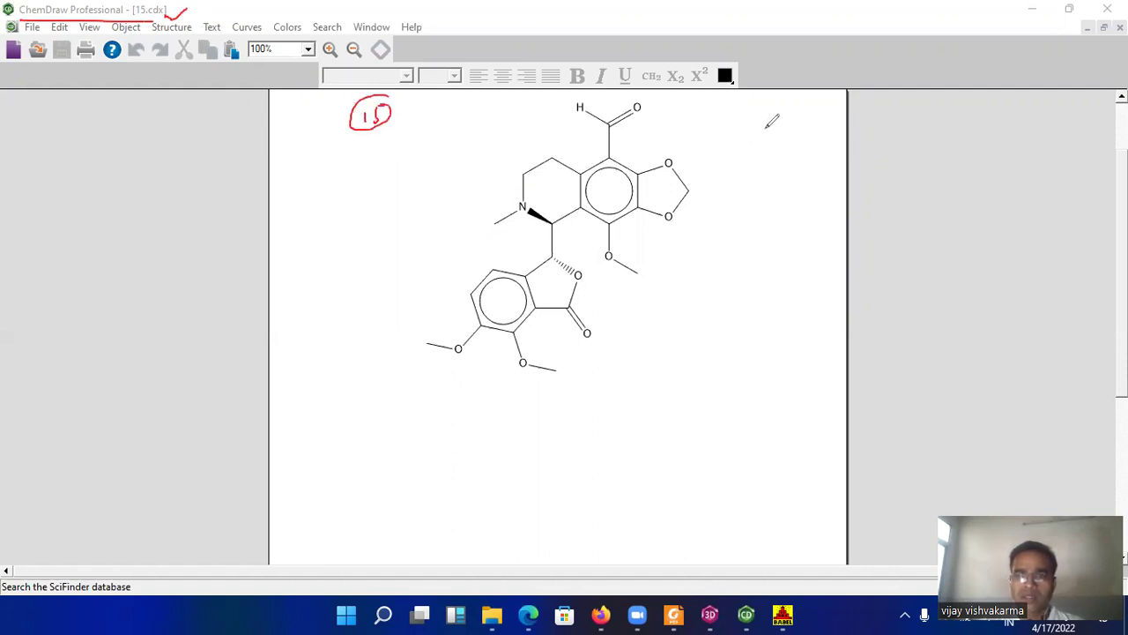
{"action": "mouse_move", "coordinate": [781, 117]}
{"action": "left_mouse_down"}
{"action": "mouse_move", "coordinate": [842, 127]}
{"action": "mouse_move", "coordinate": [899, 106]}
{"action": "mouse_move", "coordinate": [901, 130]}
{"action": "left_mouse_up"}
{"action": "mouse_move", "coordinate": [787, 155]}
{"action": "left_mouse_down"}
{"action": "mouse_move", "coordinate": [805, 156]}
{"action": "mouse_move", "coordinate": [825, 174]}
{"action": "mouse_move", "coordinate": [862, 169]}
{"action": "mouse_move", "coordinate": [827, 173]}
{"action": "left_mouse_up"}
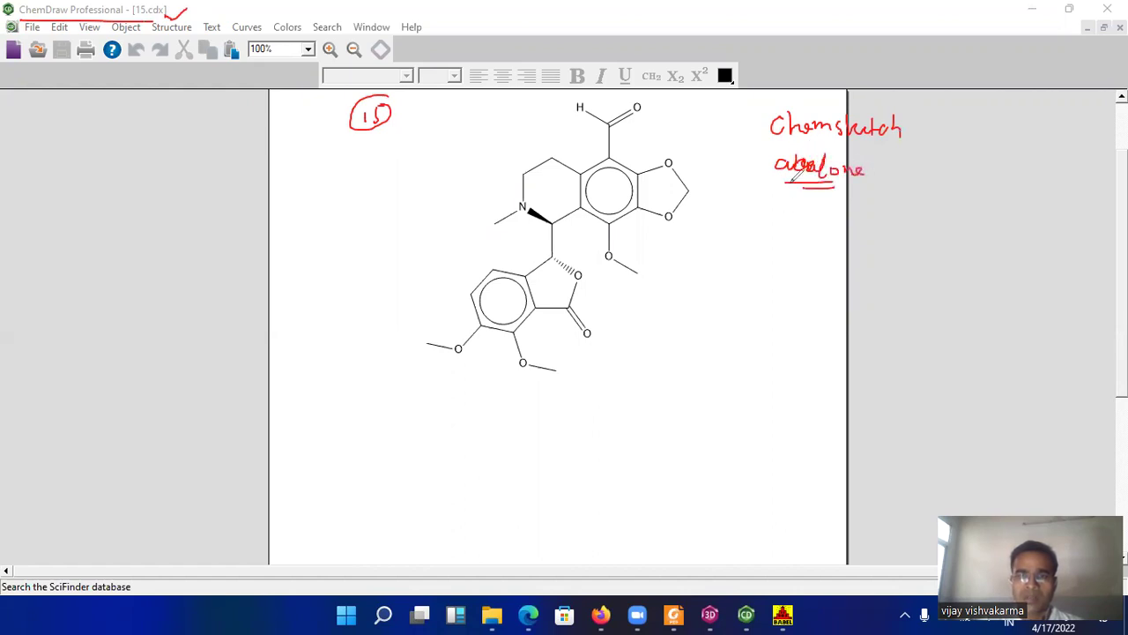
{"action": "mouse_move", "coordinate": [776, 221]}
{"action": "left_mouse_down"}
{"action": "mouse_move", "coordinate": [787, 215]}
{"action": "mouse_move", "coordinate": [783, 226]}
{"action": "left_mouse_up"}
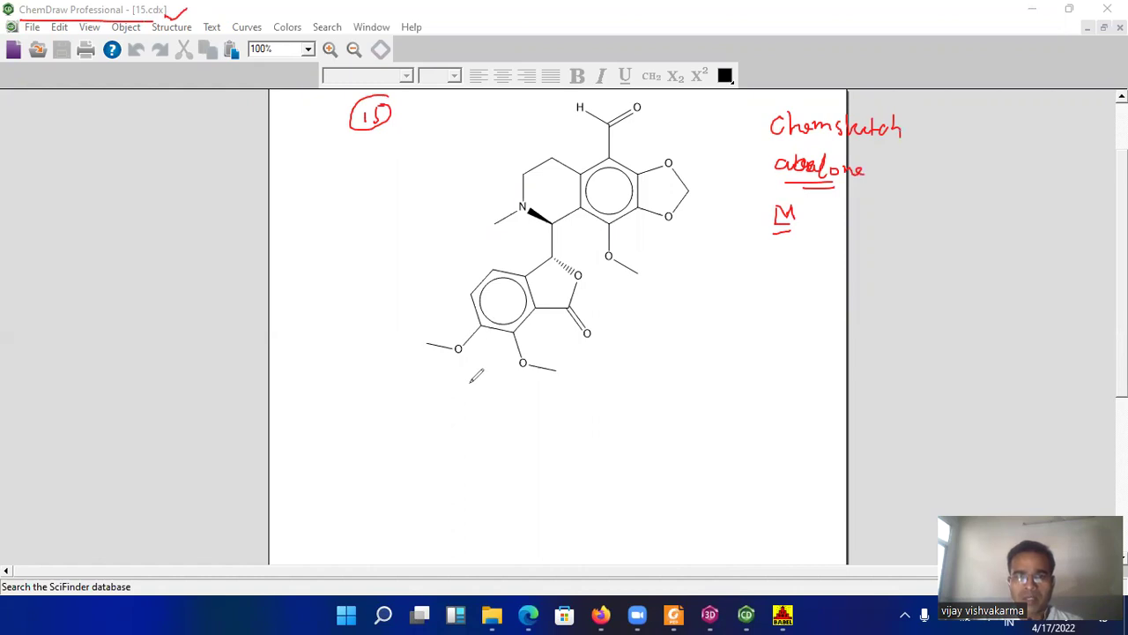
{"action": "mouse_move", "coordinate": [434, 393]}
{"action": "left_mouse_down"}
{"action": "mouse_move", "coordinate": [589, 379]}
{"action": "mouse_move", "coordinate": [584, 393]}
{"action": "mouse_move", "coordinate": [577, 376]}
{"action": "mouse_move", "coordinate": [578, 396]}
{"action": "mouse_move", "coordinate": [590, 364]}
{"action": "left_mouse_up"}
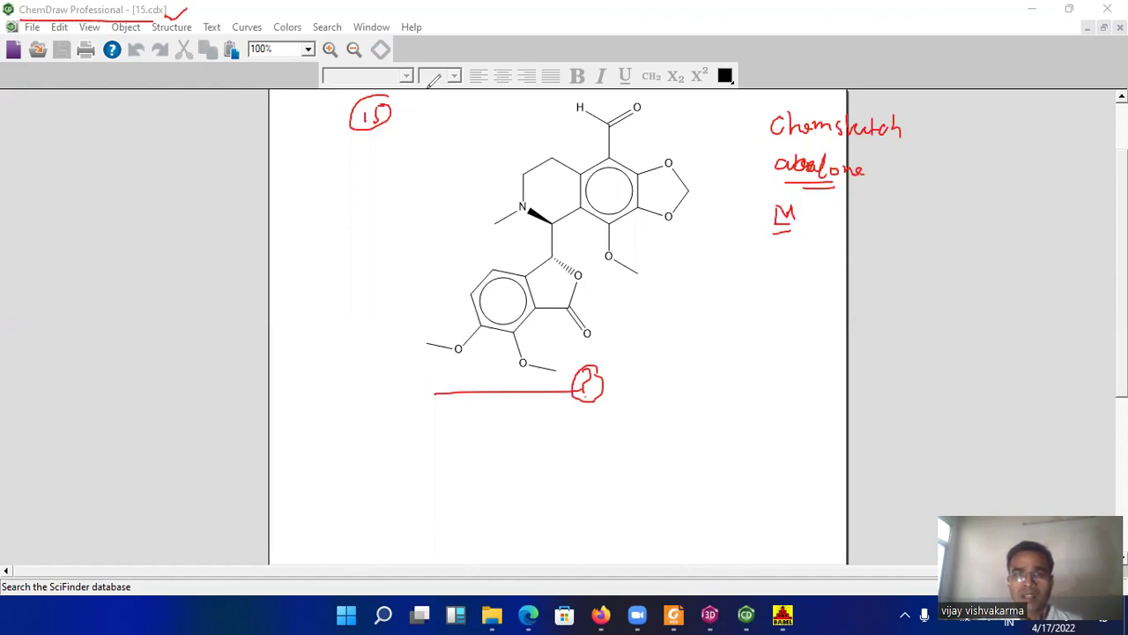
{"action": "key", "text": "Escape"}
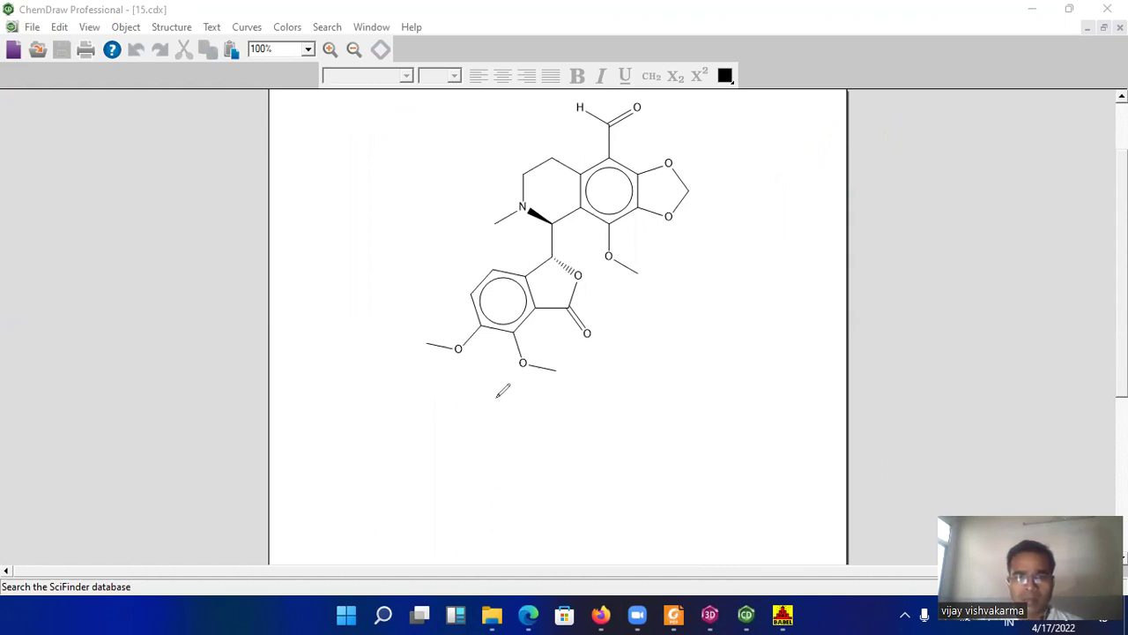
{"action": "mouse_move", "coordinate": [492, 421]}
{"action": "left_mouse_down"}
{"action": "mouse_move", "coordinate": [514, 397]}
{"action": "mouse_move", "coordinate": [574, 405]}
{"action": "mouse_move", "coordinate": [599, 385]}
{"action": "mouse_move", "coordinate": [608, 404]}
{"action": "left_mouse_up"}
{"action": "left_click_drag", "start_coordinate": [532, 423], "coordinate": [584, 421]}
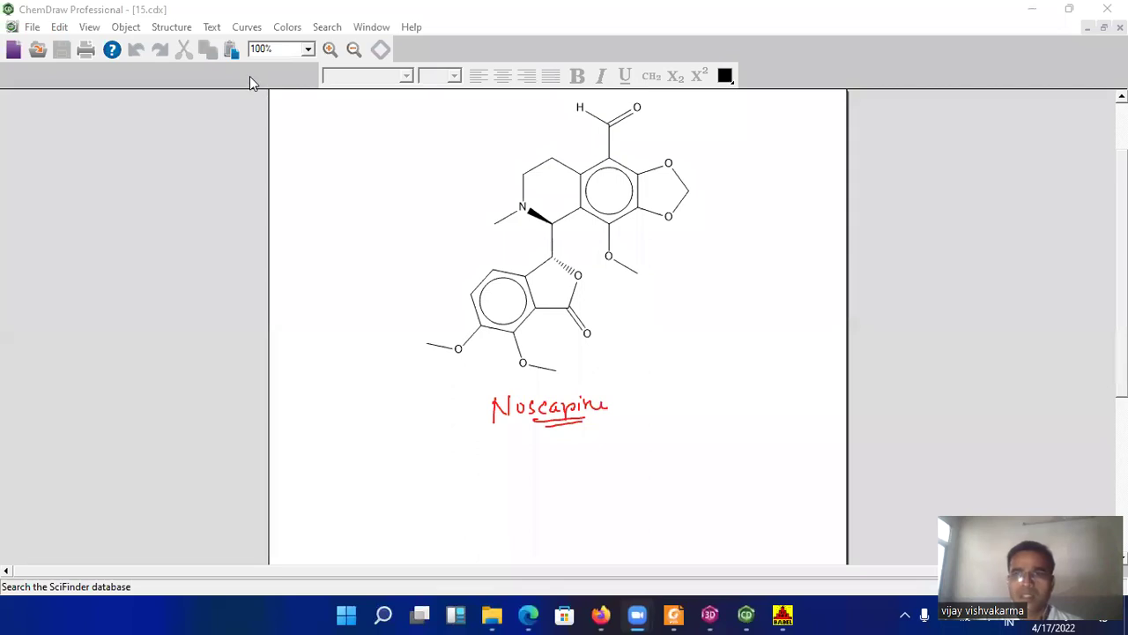
Step: Minimize ChemDraw, the browser and File Explorer to reveal the desktop
{"action": "left_click", "coordinate": [1031, 9]}
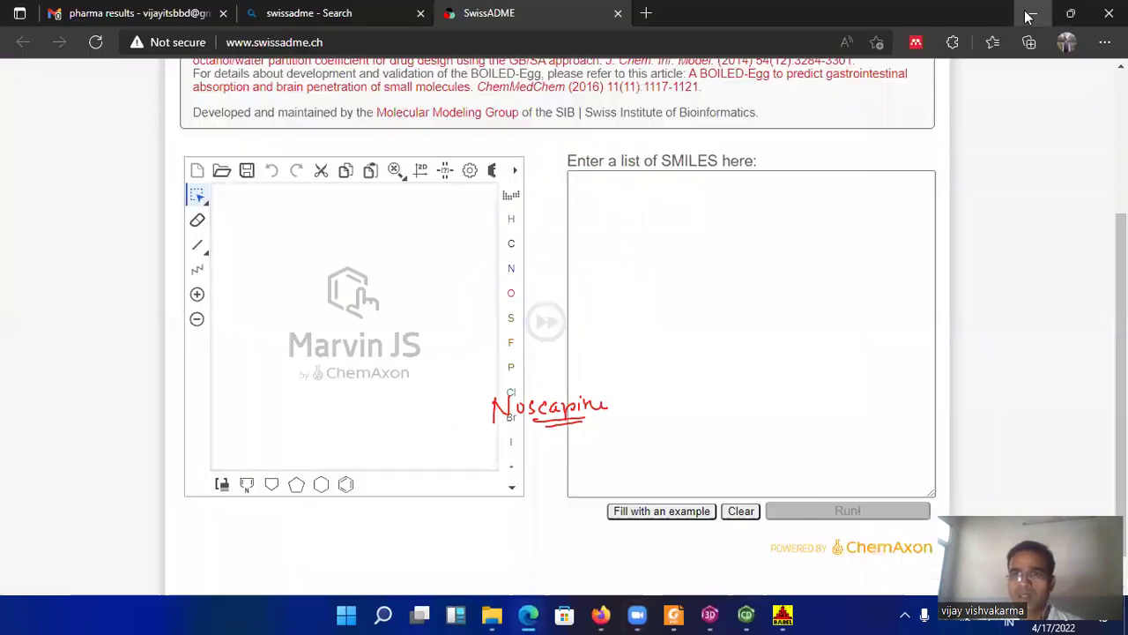
{"action": "left_click", "coordinate": [1032, 10]}
{"action": "left_click", "coordinate": [1031, 9]}
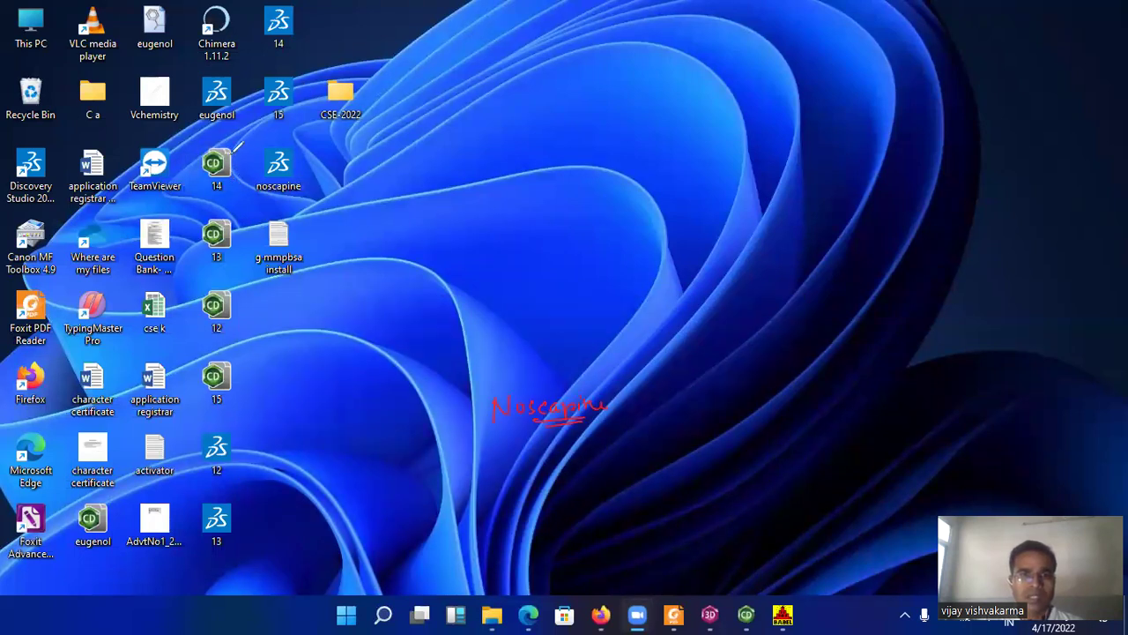
Step: Circle ChemDraw files 12, 13, 14 and 15 in red and label them 'Noscapine?'
{"action": "mouse_move", "coordinate": [229, 277]}
{"action": "left_mouse_down"}
{"action": "mouse_move", "coordinate": [205, 311]}
{"action": "mouse_move", "coordinate": [233, 310]}
{"action": "mouse_move", "coordinate": [211, 221]}
{"action": "mouse_move", "coordinate": [216, 260]}
{"action": "mouse_move", "coordinate": [226, 217]}
{"action": "left_mouse_up"}
{"action": "left_click_drag", "start_coordinate": [236, 155], "coordinate": [209, 174]}
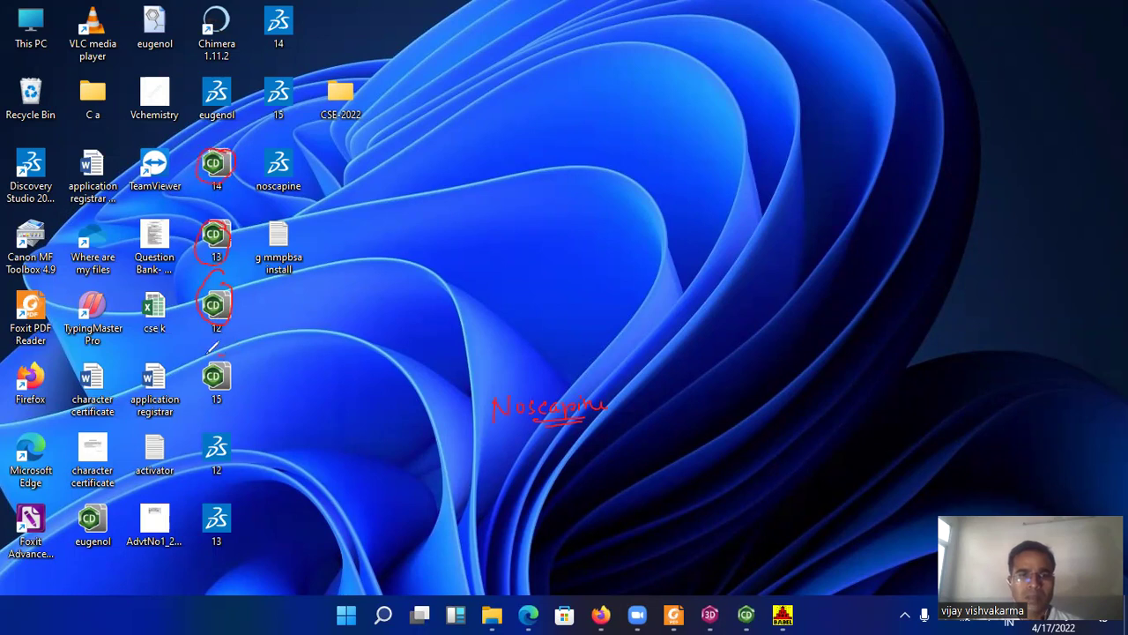
{"action": "mouse_move", "coordinate": [210, 352]}
{"action": "left_mouse_down"}
{"action": "mouse_move", "coordinate": [228, 393]}
{"action": "mouse_move", "coordinate": [233, 356]}
{"action": "left_mouse_up"}
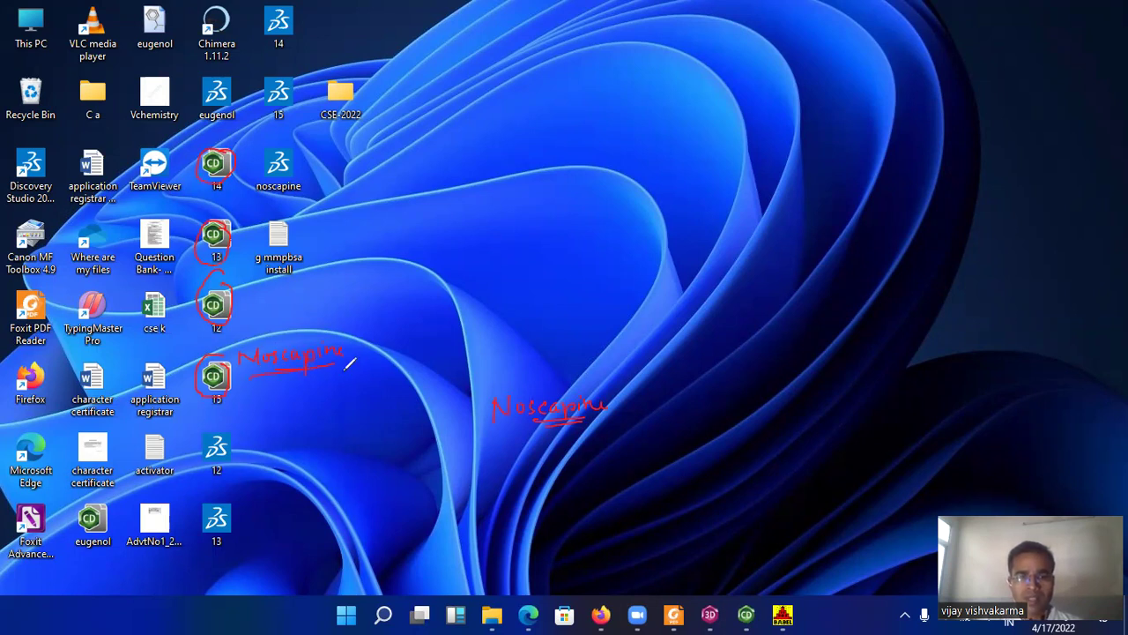
{"action": "left_click_drag", "start_coordinate": [356, 347], "coordinate": [354, 358]}
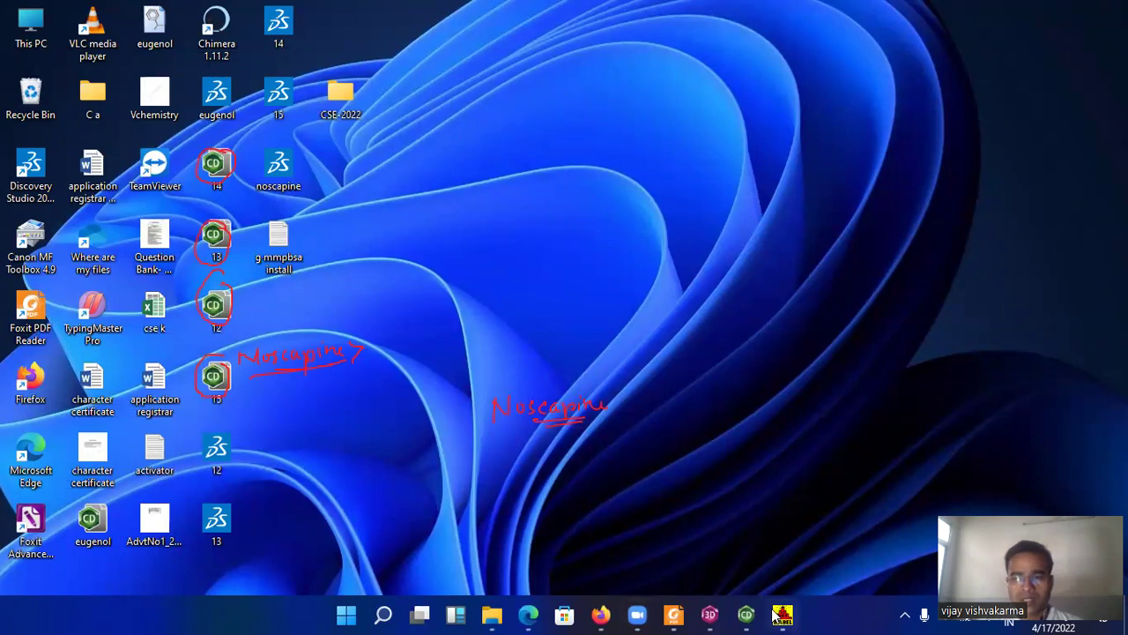
Step: Open OpenBabelGUI and load 12.cdx, 13.cdx and 14.cdx as input using the All Files filter
{"action": "left_click", "coordinate": [783, 615]}
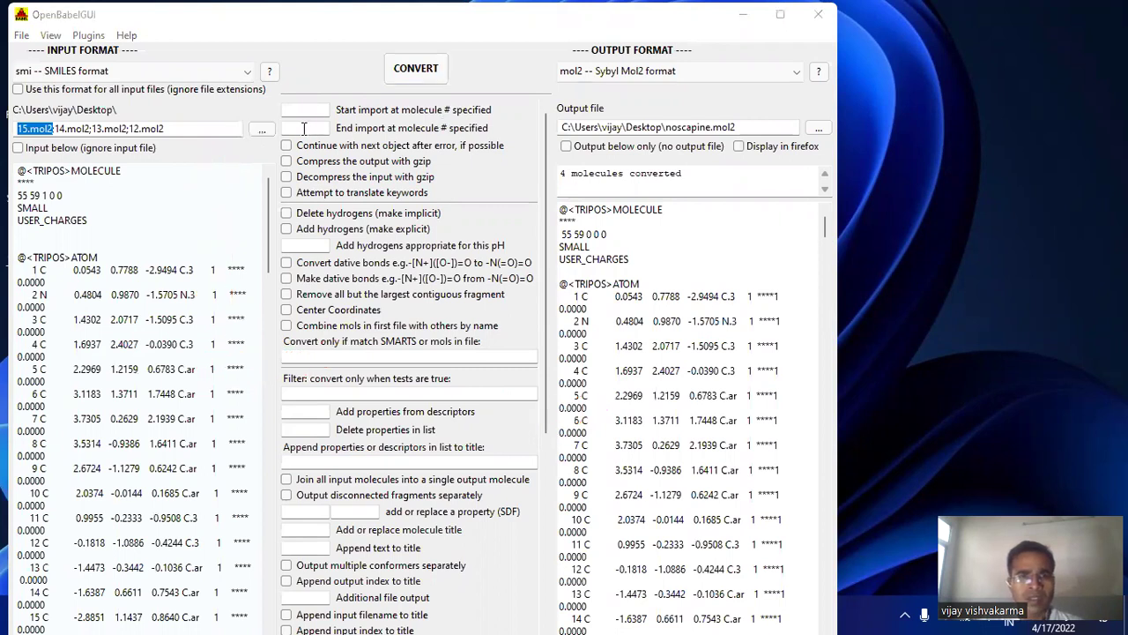
{"action": "left_click", "coordinate": [262, 131]}
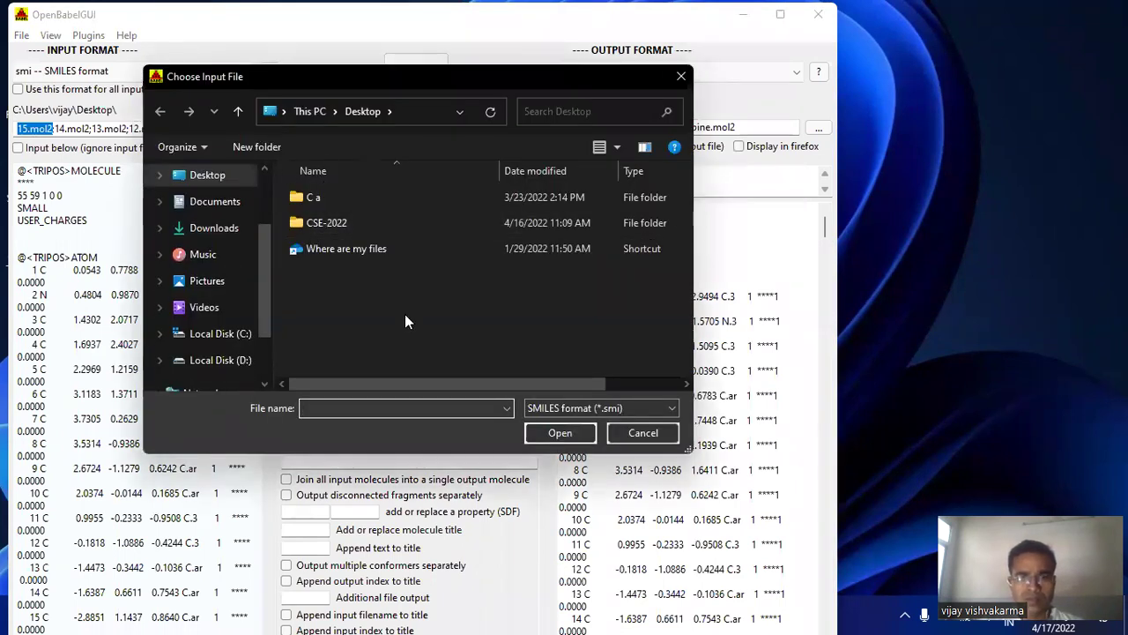
{"action": "left_click", "coordinate": [552, 405]}
{"action": "left_click", "coordinate": [547, 448]}
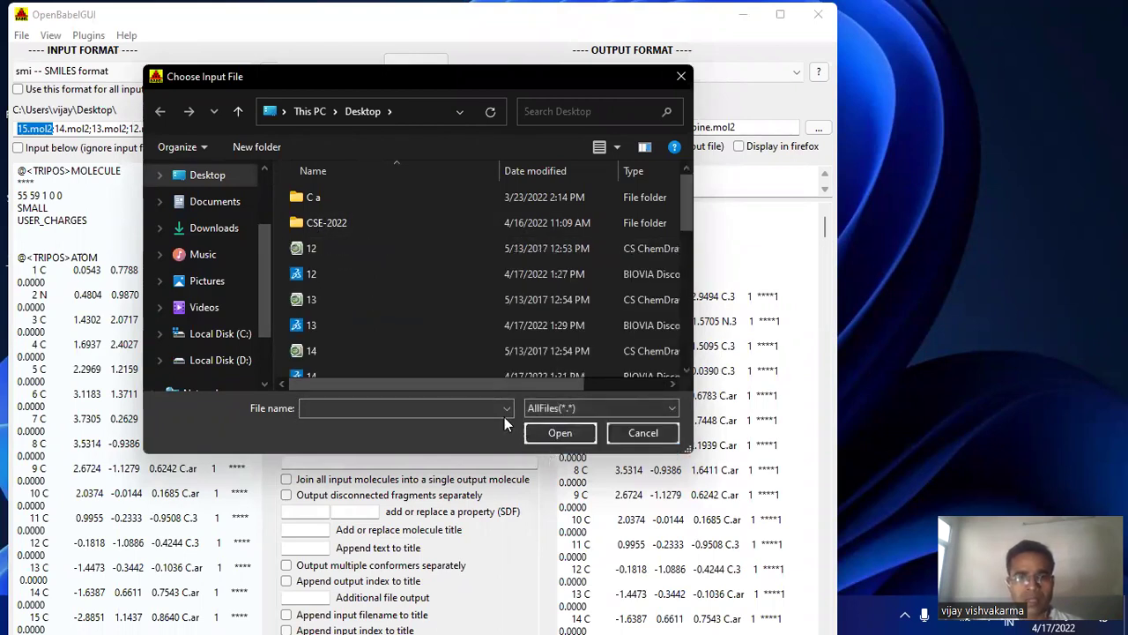
{"action": "left_click", "coordinate": [323, 248]}
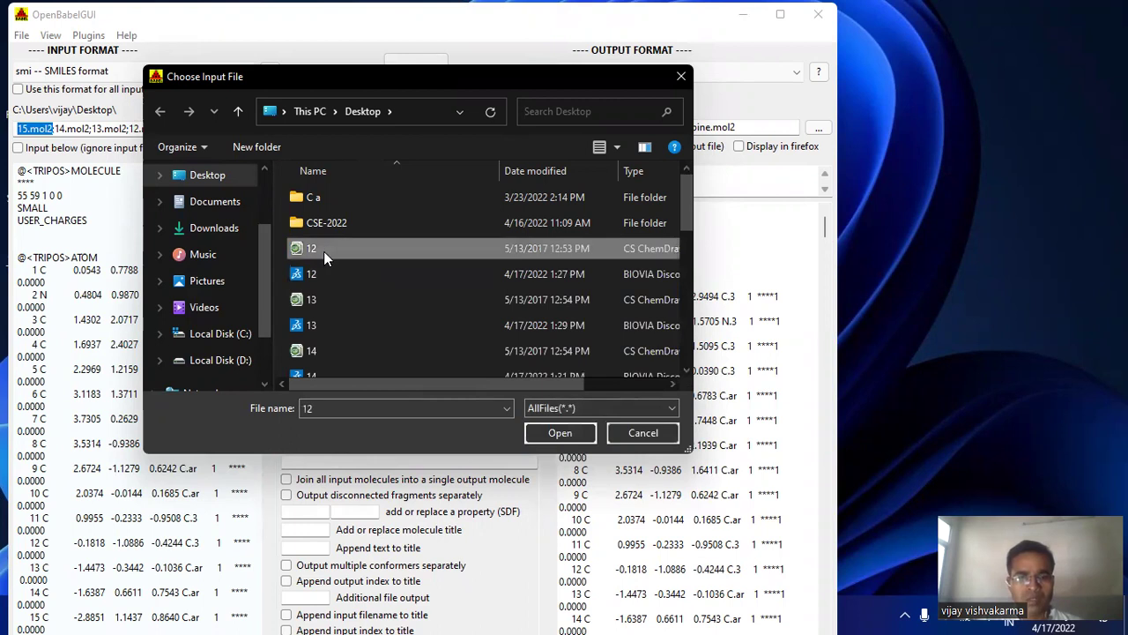
{"action": "left_click", "coordinate": [319, 299], "text": "ctrl"}
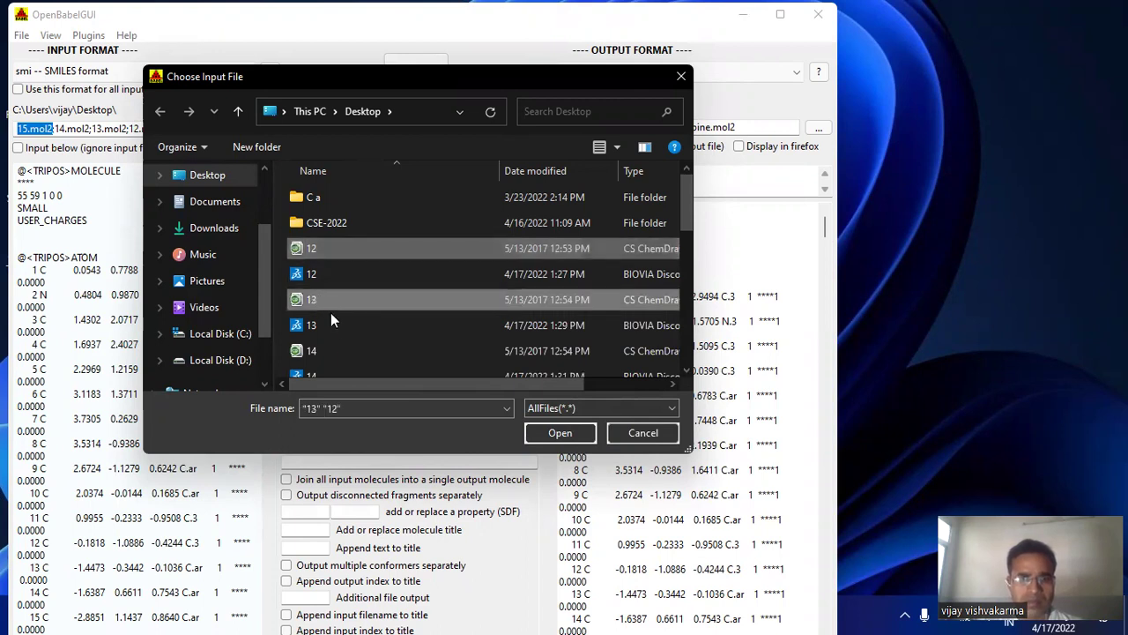
{"action": "left_click", "coordinate": [323, 350], "text": "ctrl"}
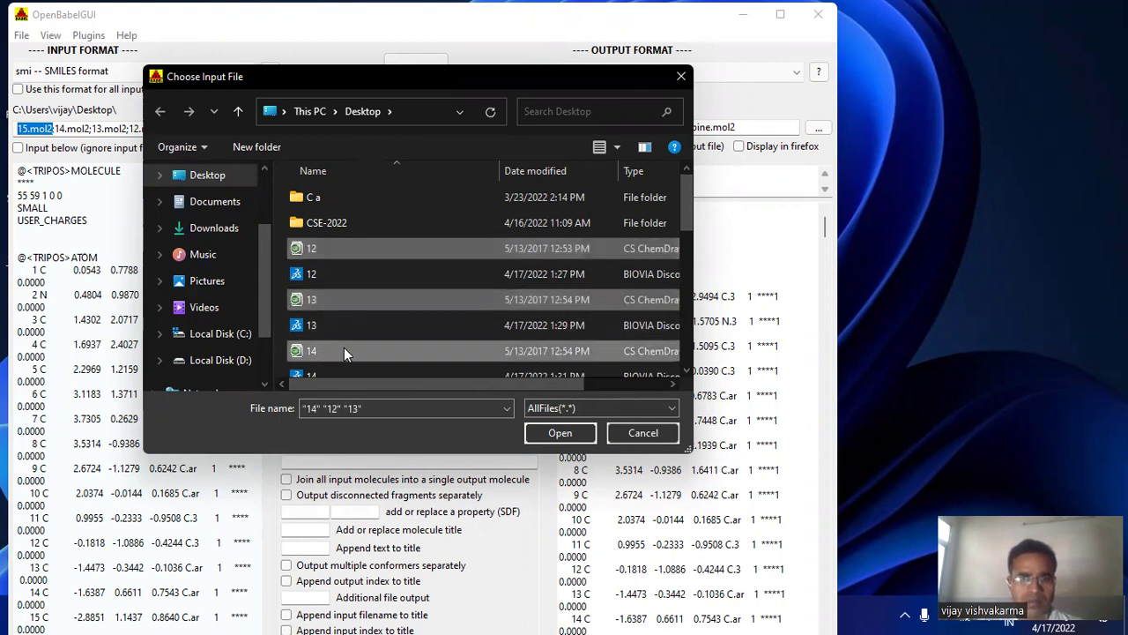
{"action": "left_click", "coordinate": [684, 366]}
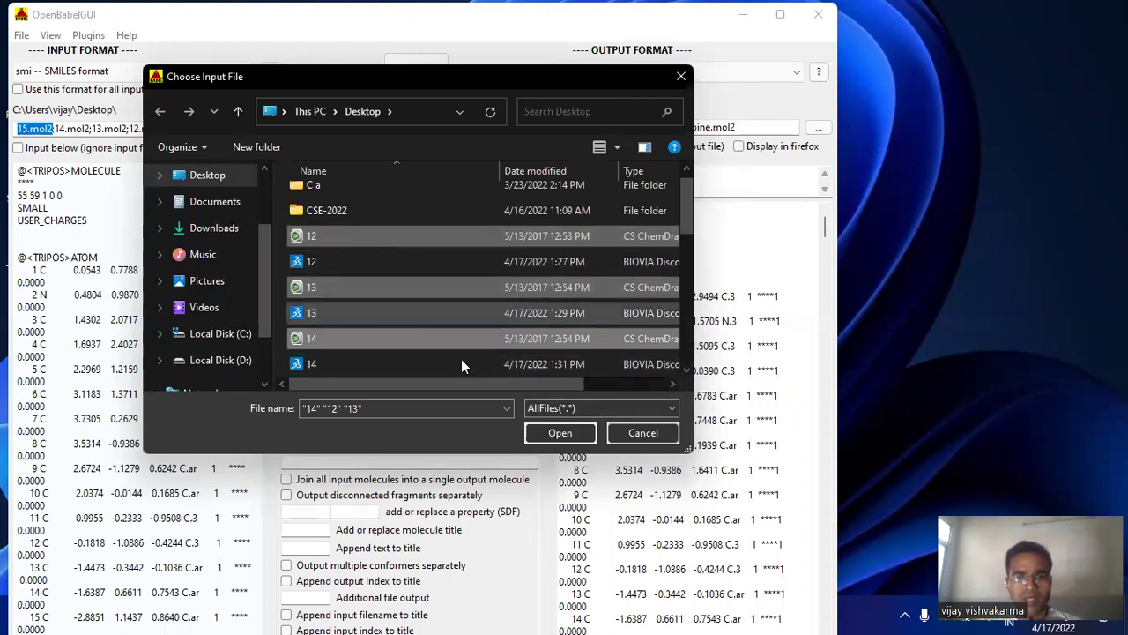
{"action": "left_click", "coordinate": [561, 433]}
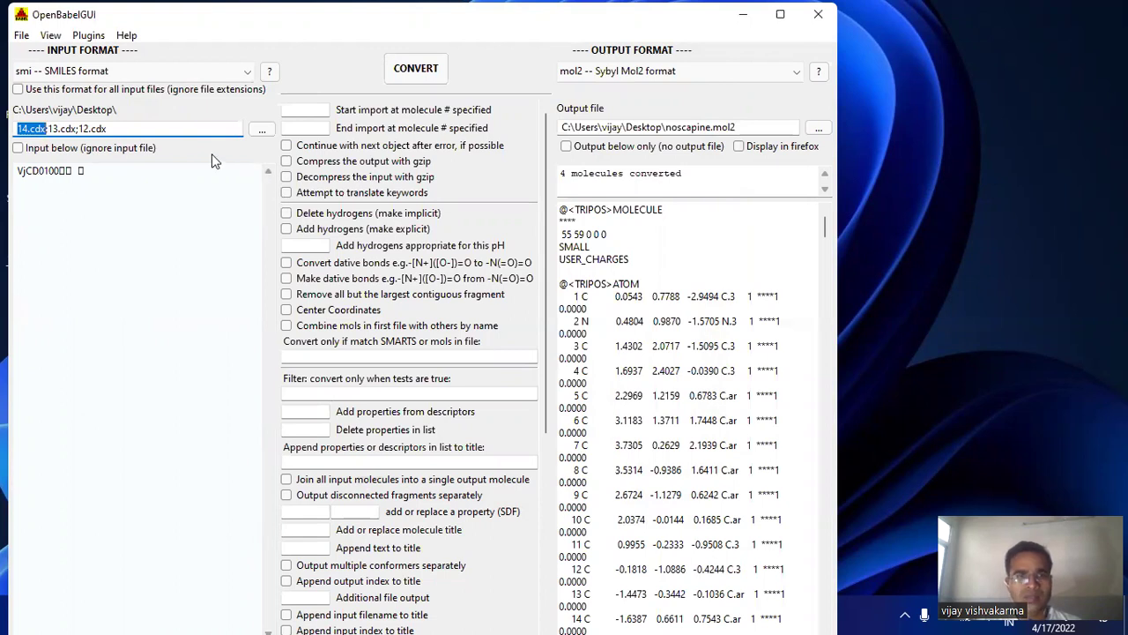
Step: Browse again with All Files and reload 12.cdx, 13.cdx and 14.cdx as the input files
{"action": "left_click", "coordinate": [146, 128]}
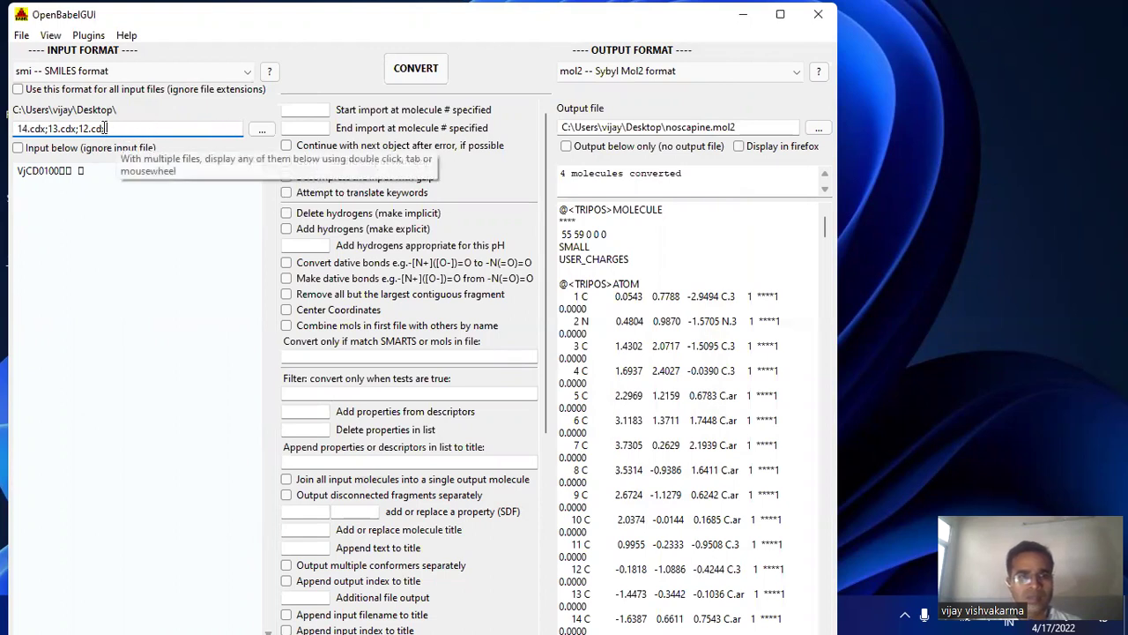
{"action": "left_click", "coordinate": [262, 130]}
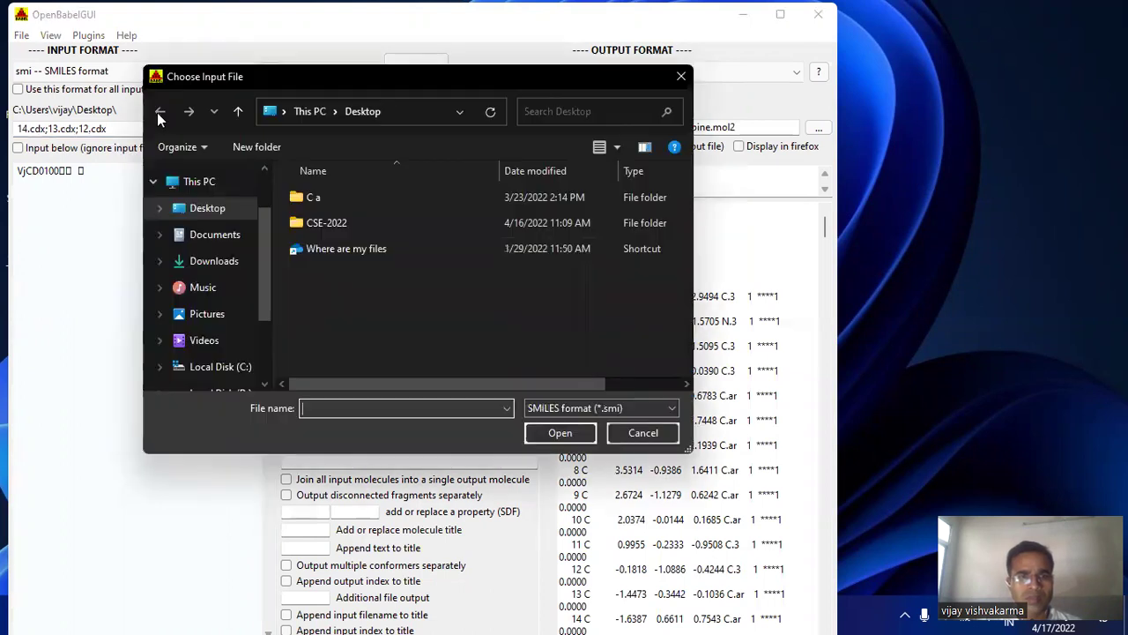
{"action": "left_click", "coordinate": [609, 413]}
{"action": "left_click", "coordinate": [582, 446]}
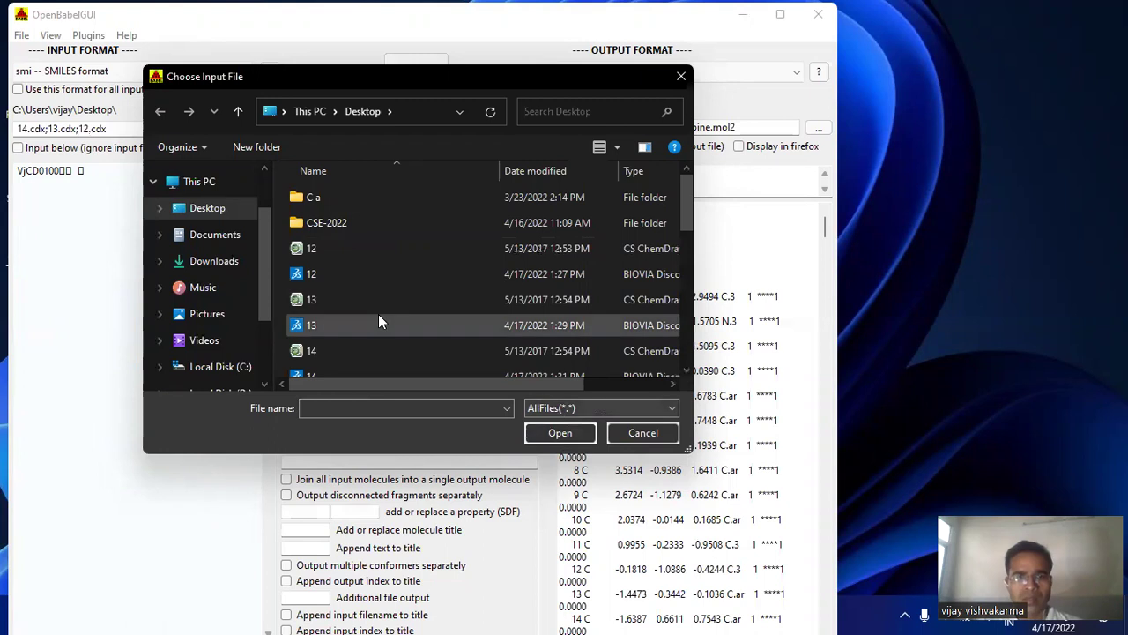
{"action": "left_click", "coordinate": [327, 248]}
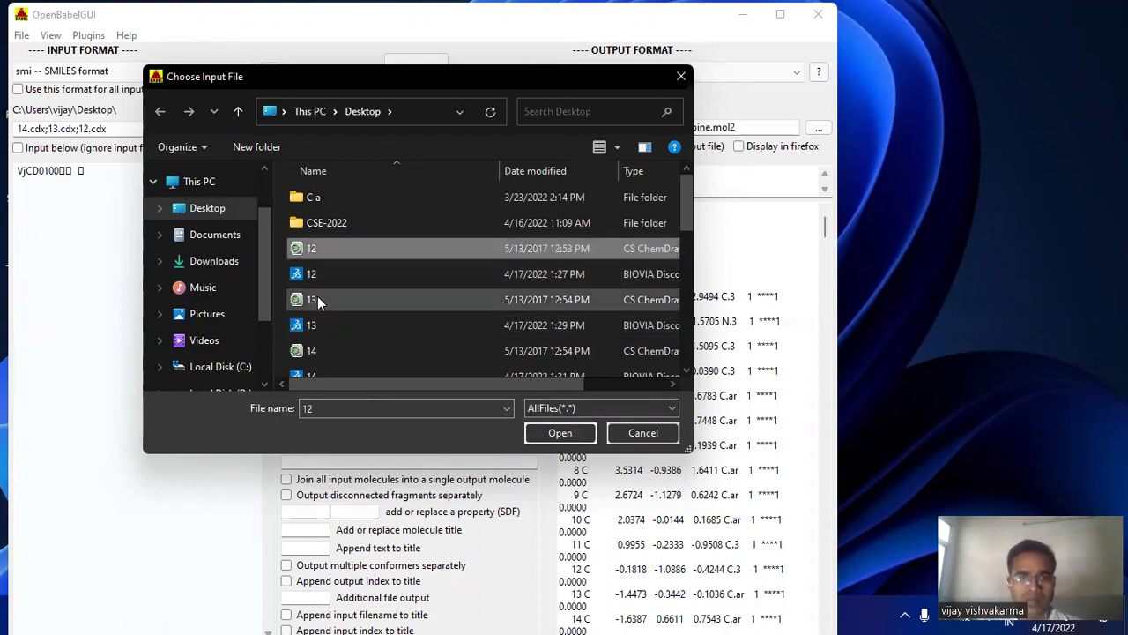
{"action": "left_click", "coordinate": [317, 299], "text": "ctrl"}
{"action": "left_click", "coordinate": [323, 350], "text": "ctrl"}
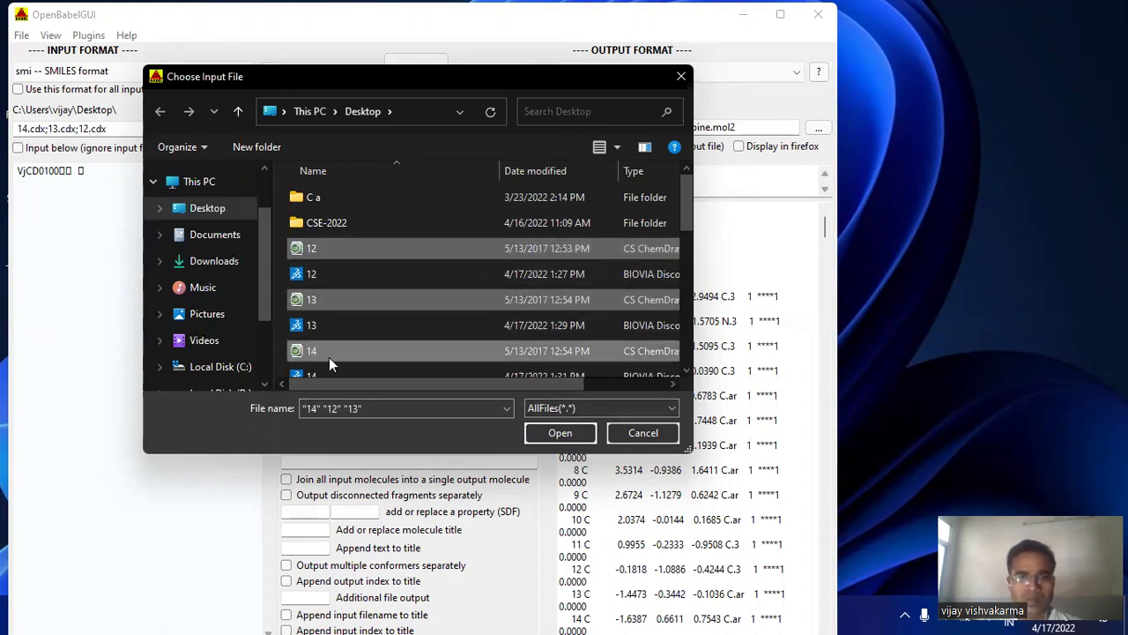
{"action": "left_click", "coordinate": [561, 432]}
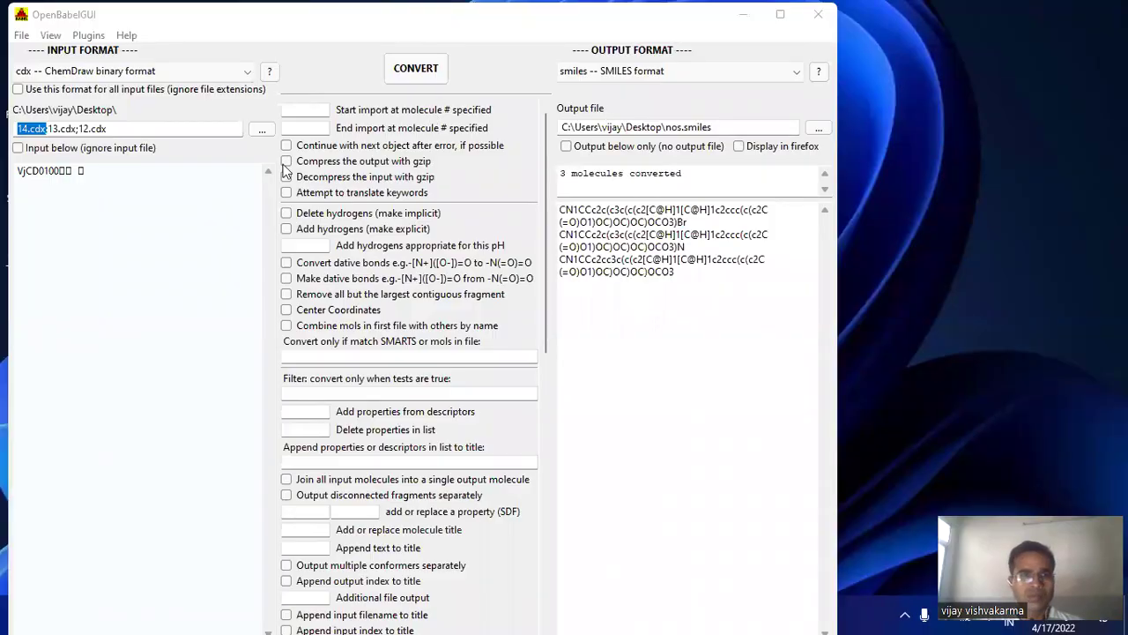
{"action": "left_click", "coordinate": [201, 172]}
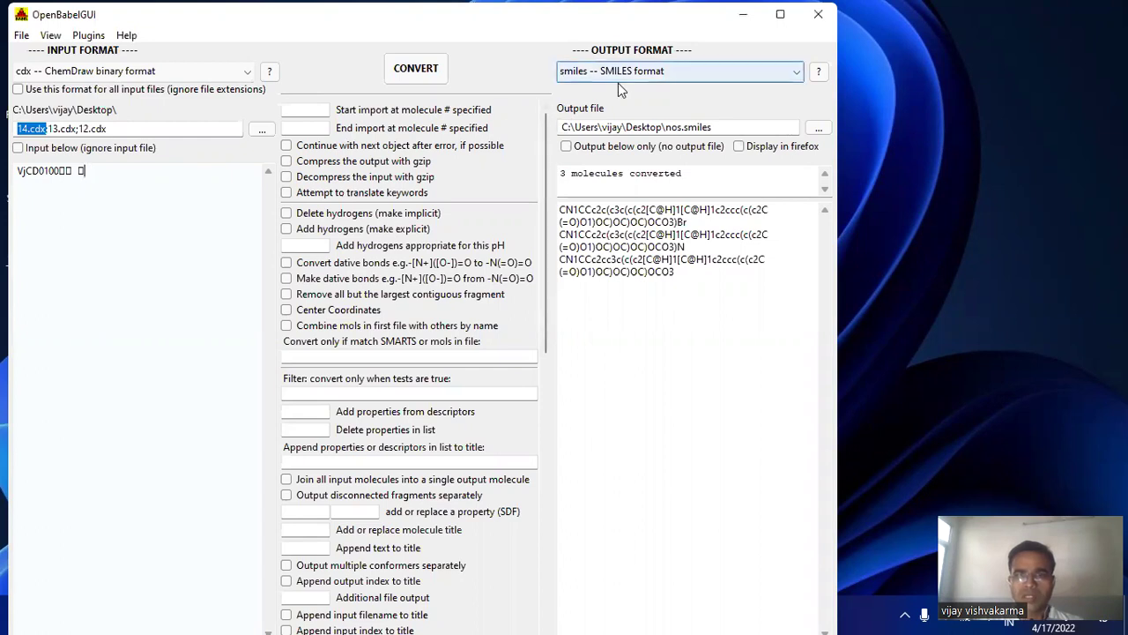
{"action": "left_click", "coordinate": [618, 77]}
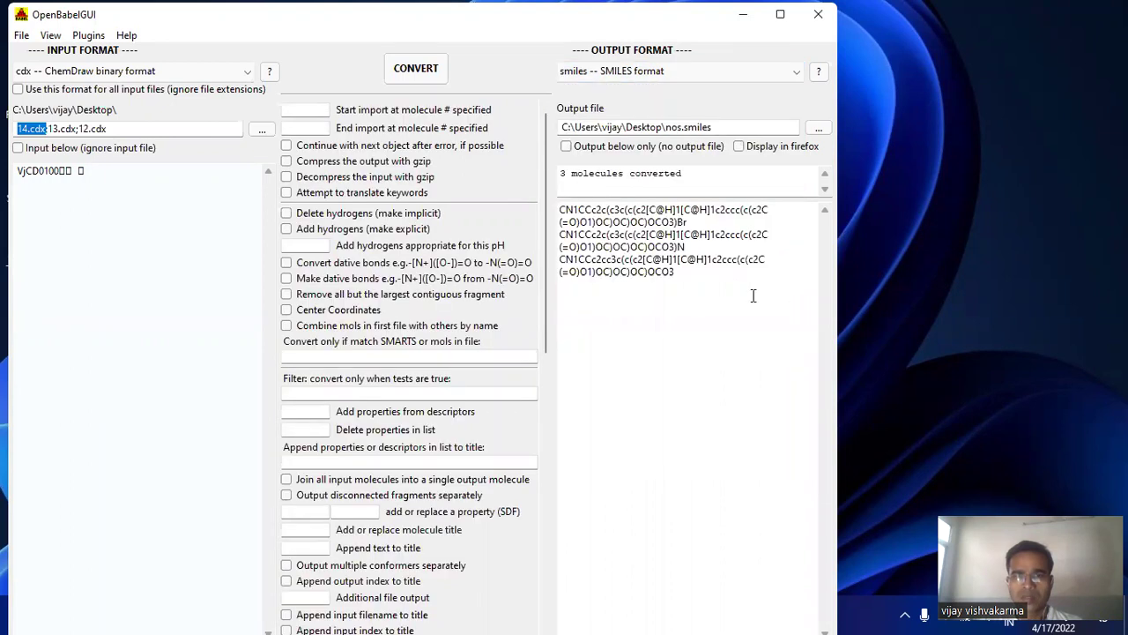
{"action": "left_click", "coordinate": [818, 128]}
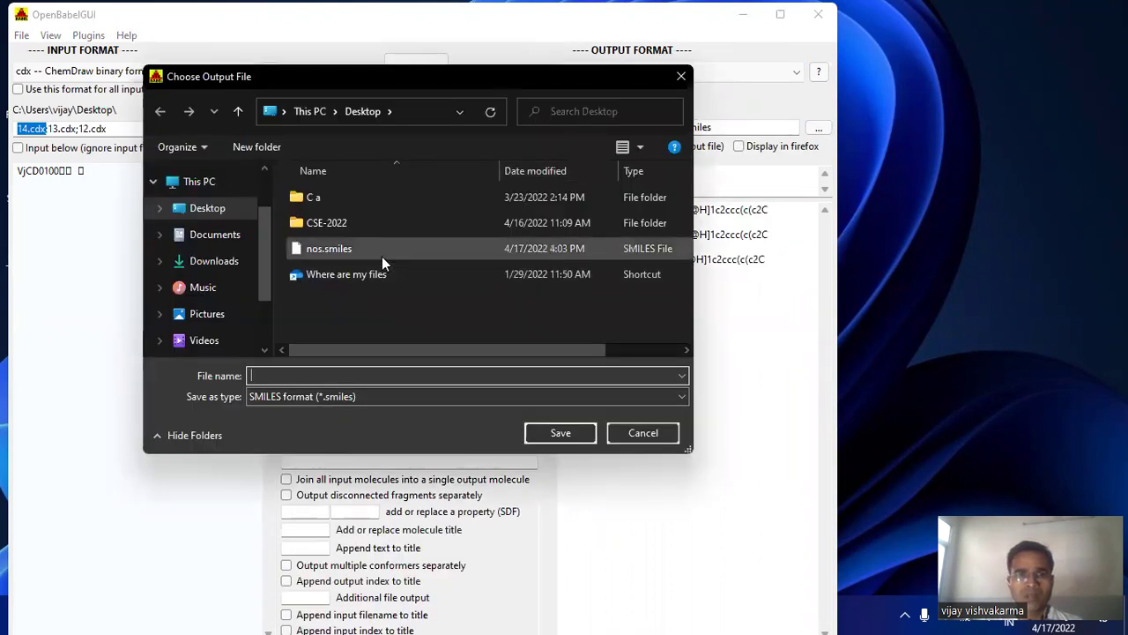
{"action": "left_click", "coordinate": [332, 248]}
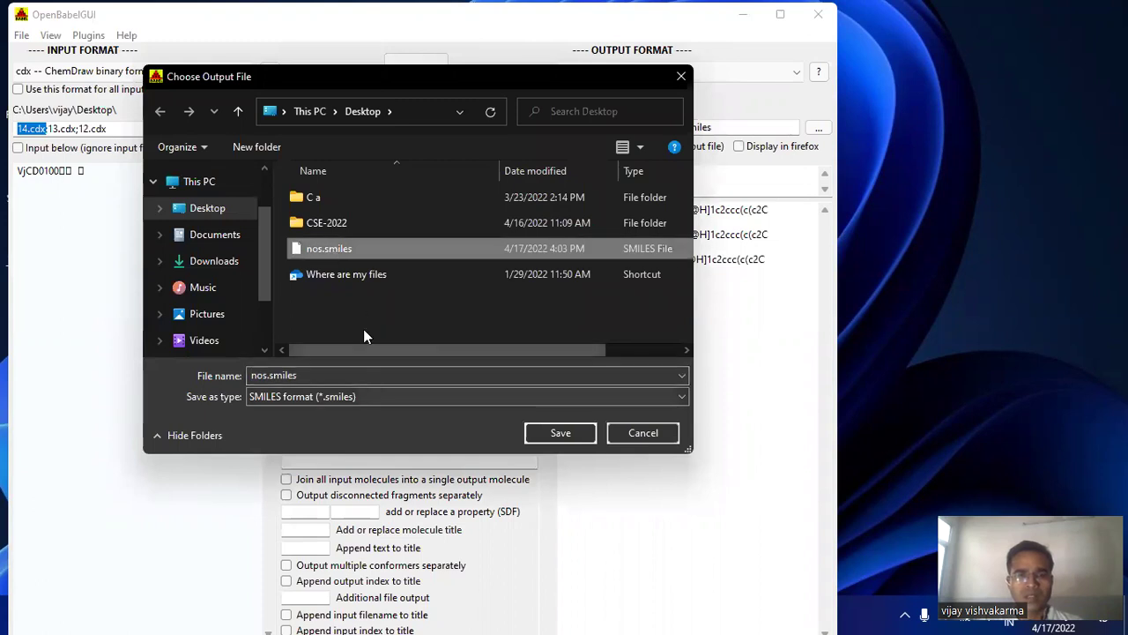
{"action": "left_click", "coordinate": [312, 372]}
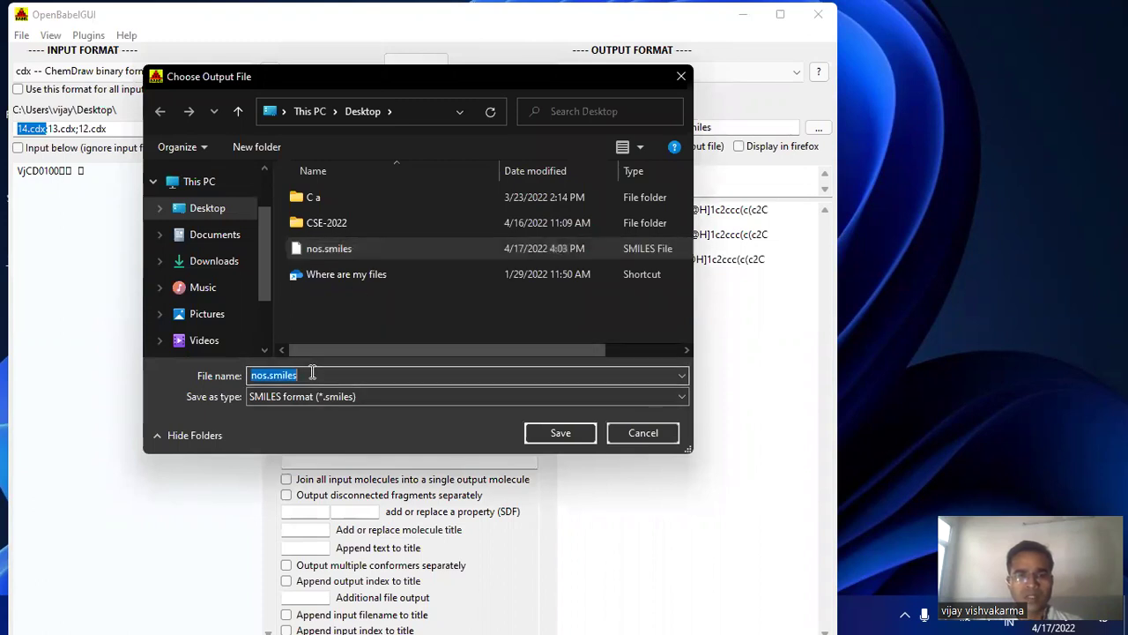
{"action": "key", "text": "BackSpace"}
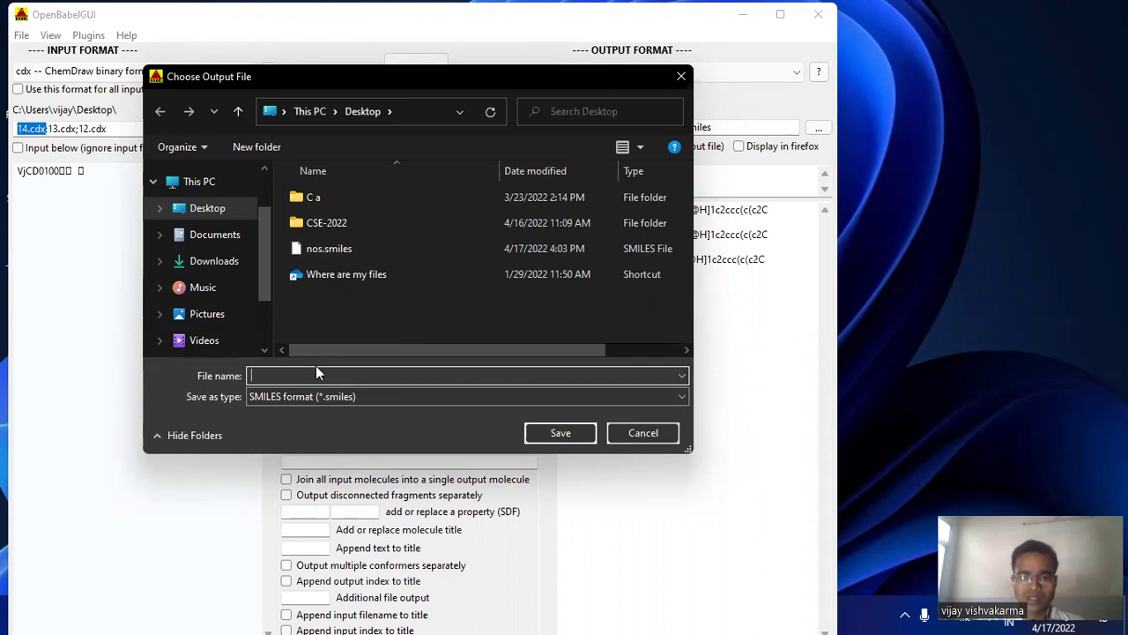
{"action": "type", "text": "nos"}
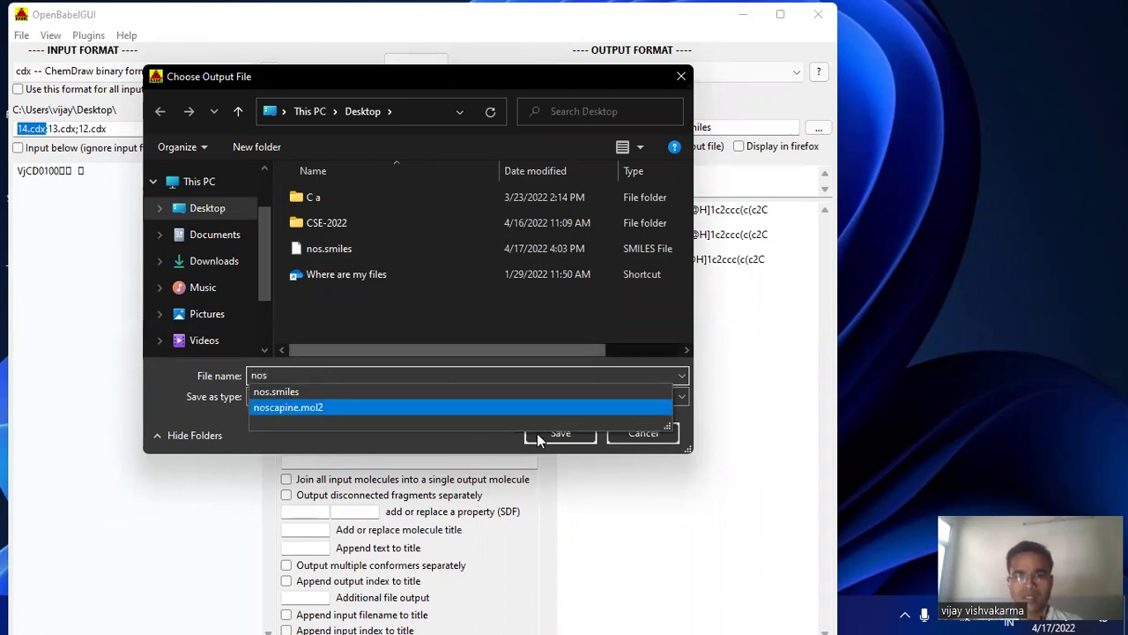
{"action": "left_click", "coordinate": [554, 432]}
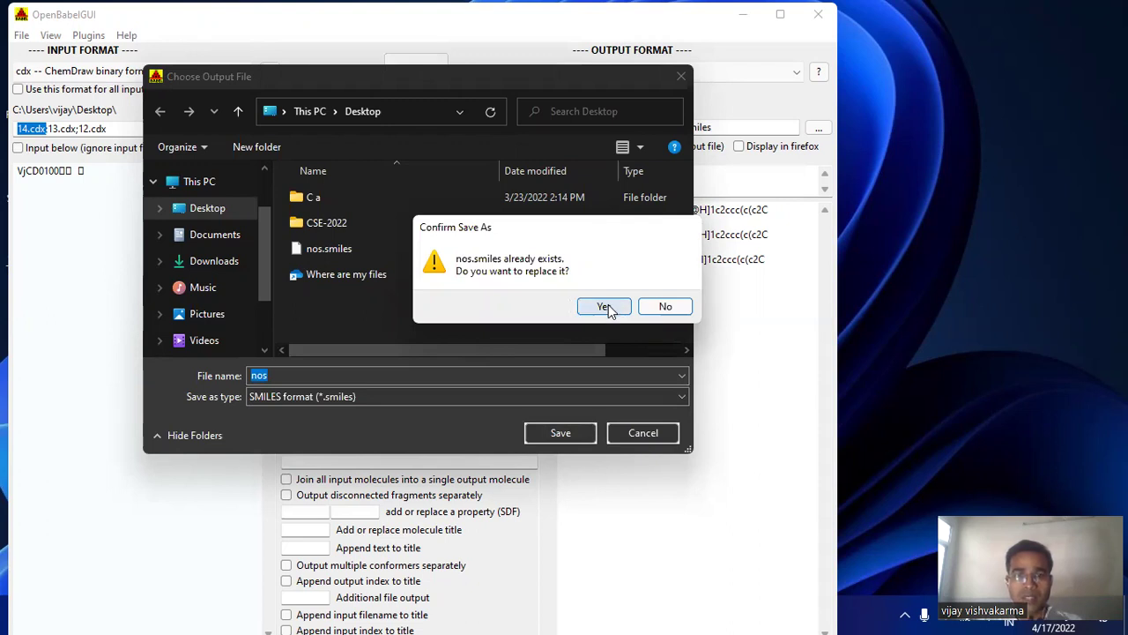
{"action": "left_click", "coordinate": [607, 306]}
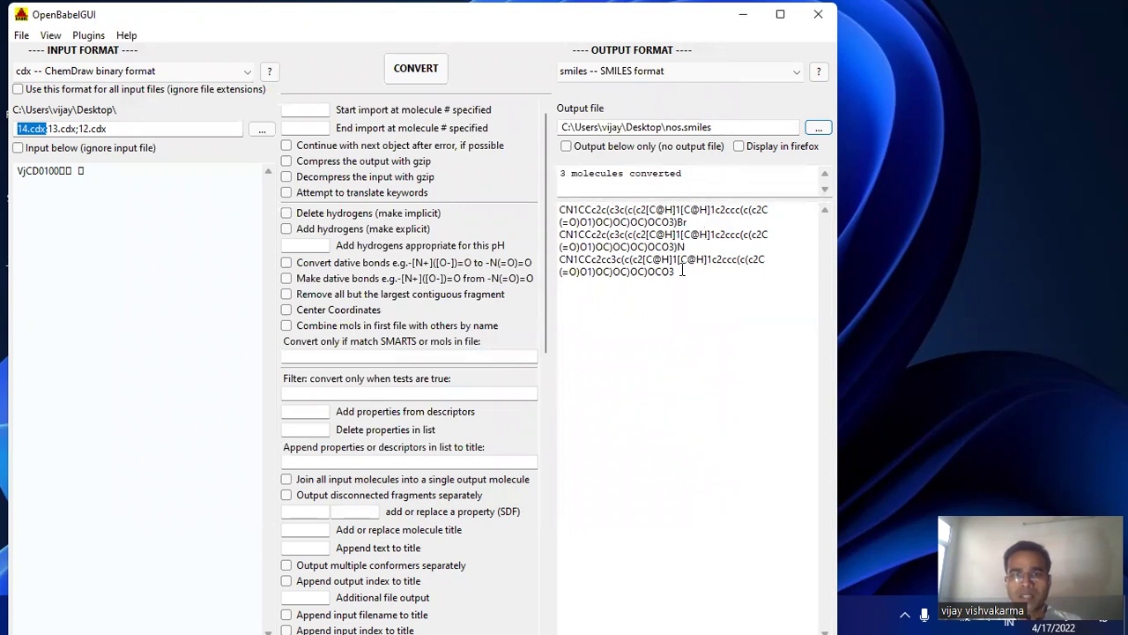
Step: Select the three converted SMILES strings, minimize OpenBabelGUI and return to SwissADME in Edge
{"action": "left_click_drag", "start_coordinate": [675, 275], "coordinate": [560, 205]}
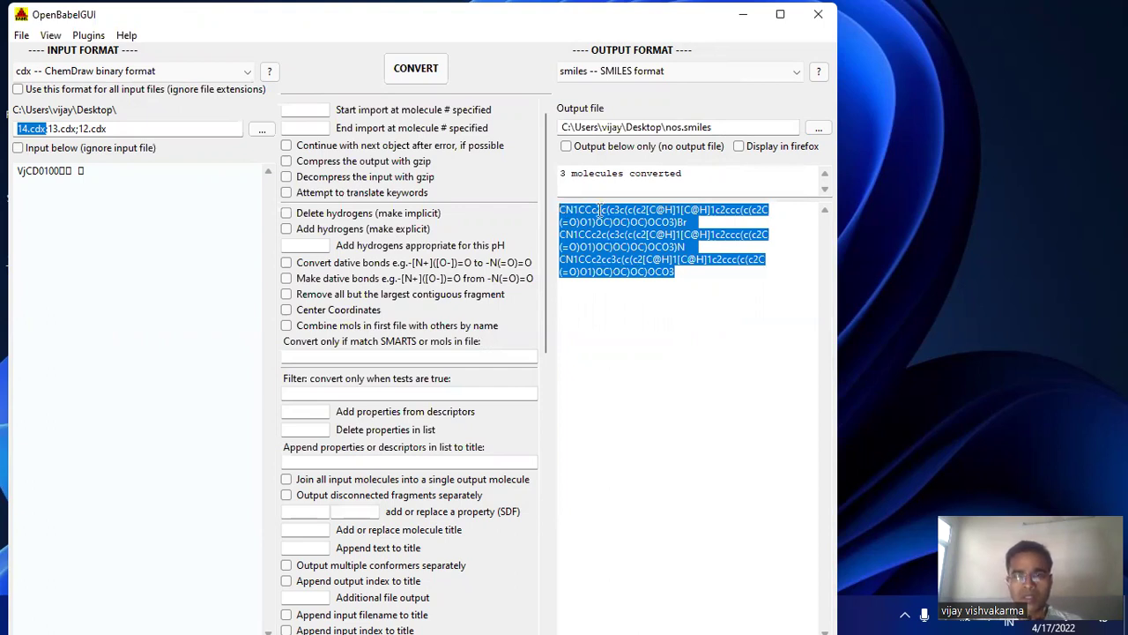
{"action": "left_click", "coordinate": [903, 434]}
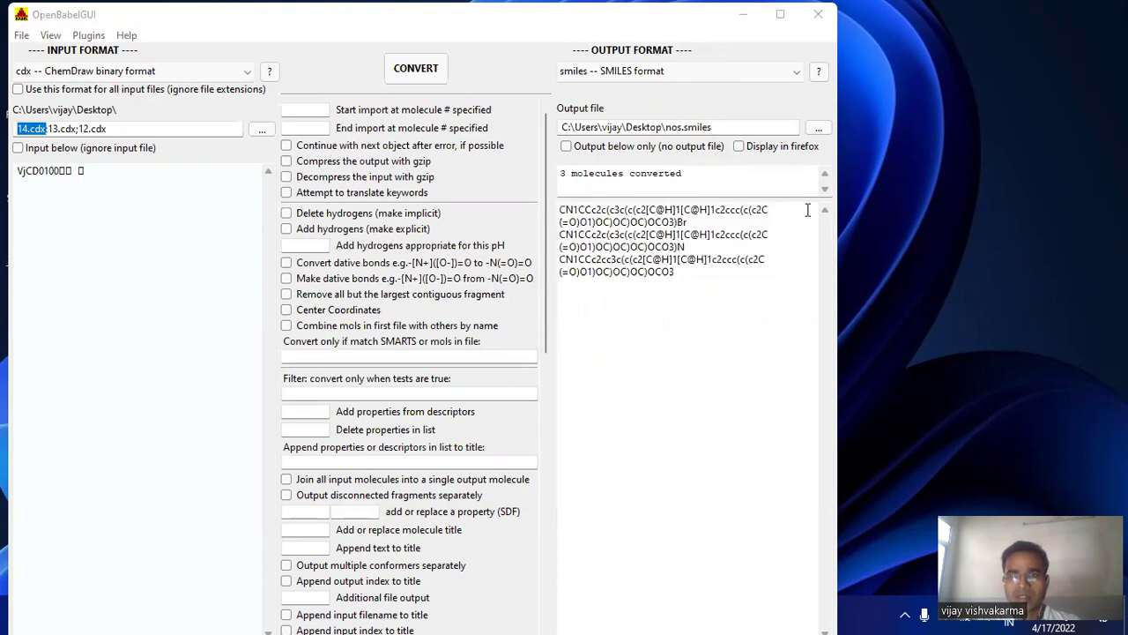
{"action": "left_click", "coordinate": [743, 14]}
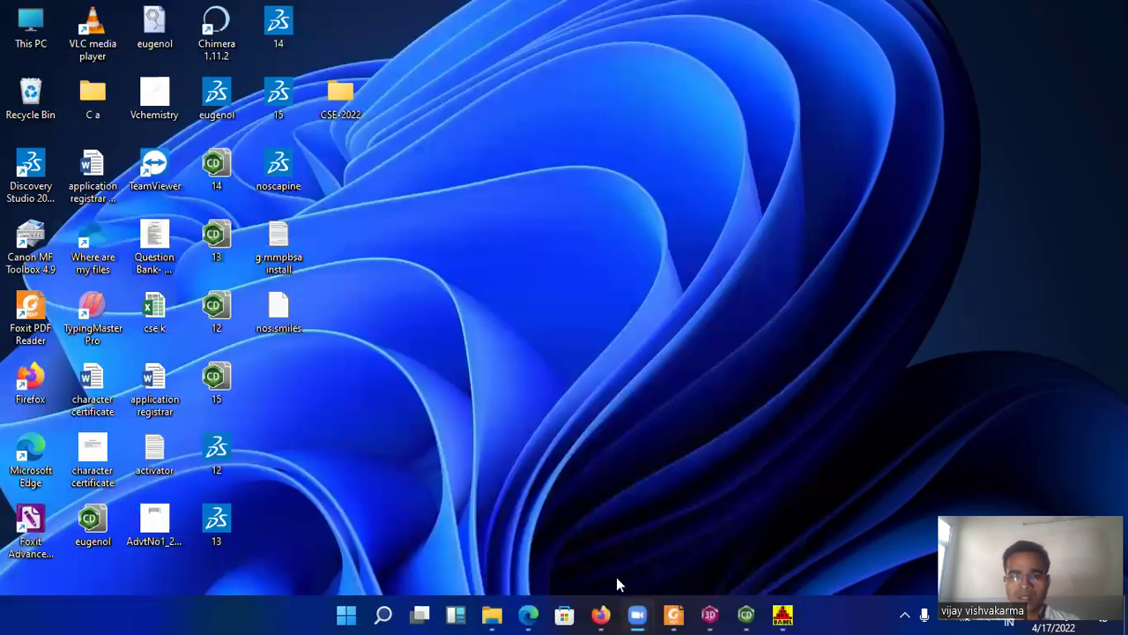
{"action": "left_click", "coordinate": [528, 614]}
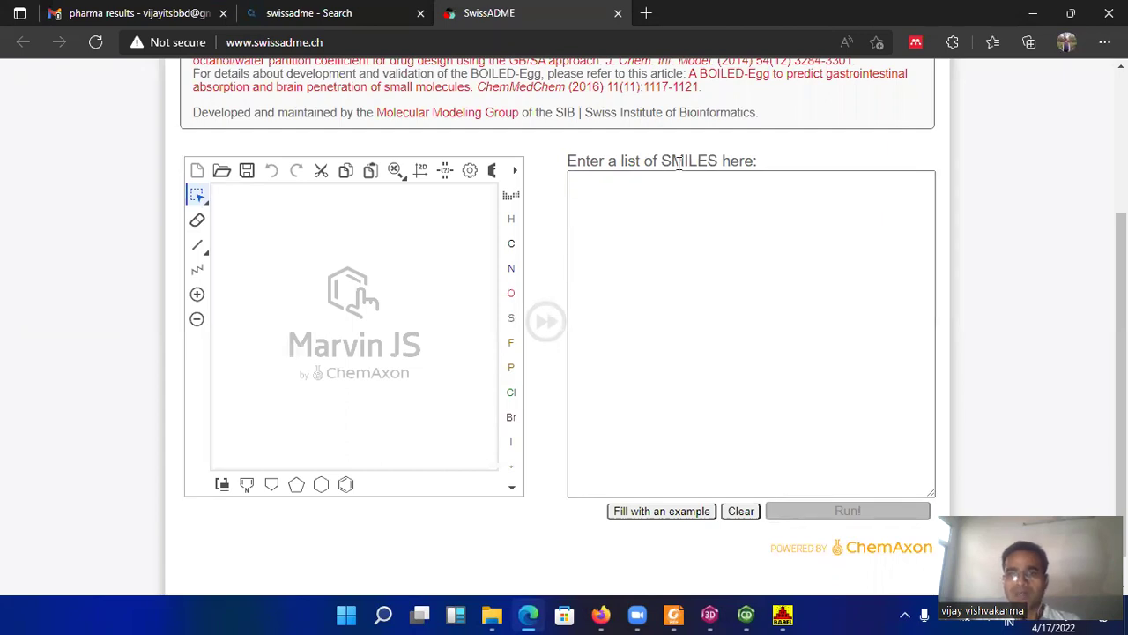
Step: Highlight 'SMILES' and 'here' in the input label, check OpenBabelGUI, then return to SwissADME
{"action": "left_click_drag", "start_coordinate": [661, 161], "coordinate": [712, 159]}
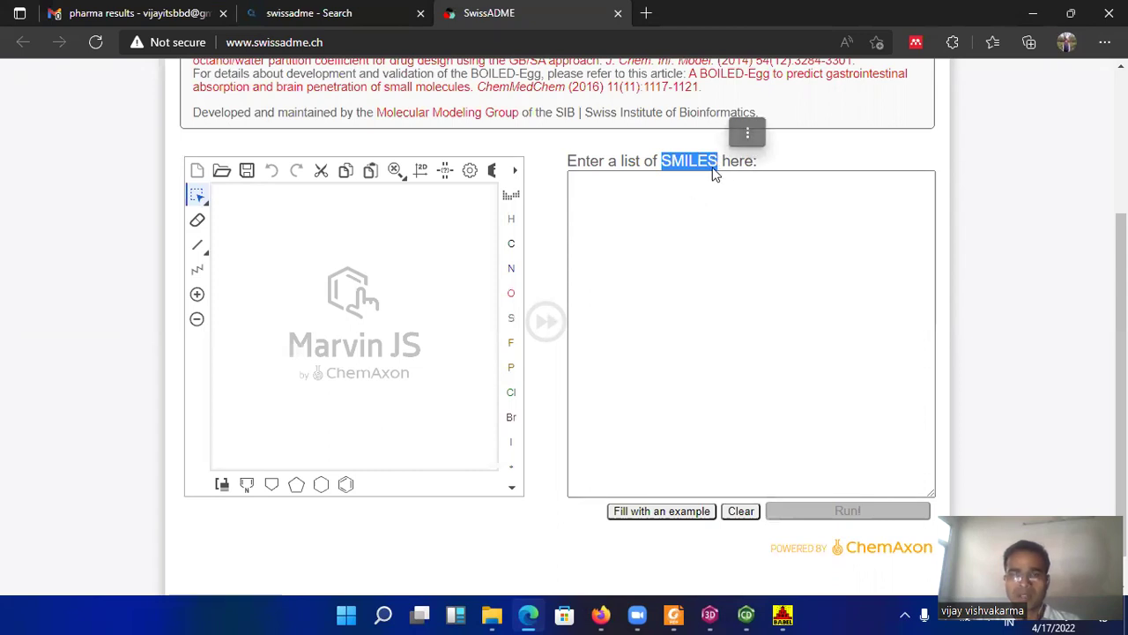
{"action": "left_click", "coordinate": [726, 161]}
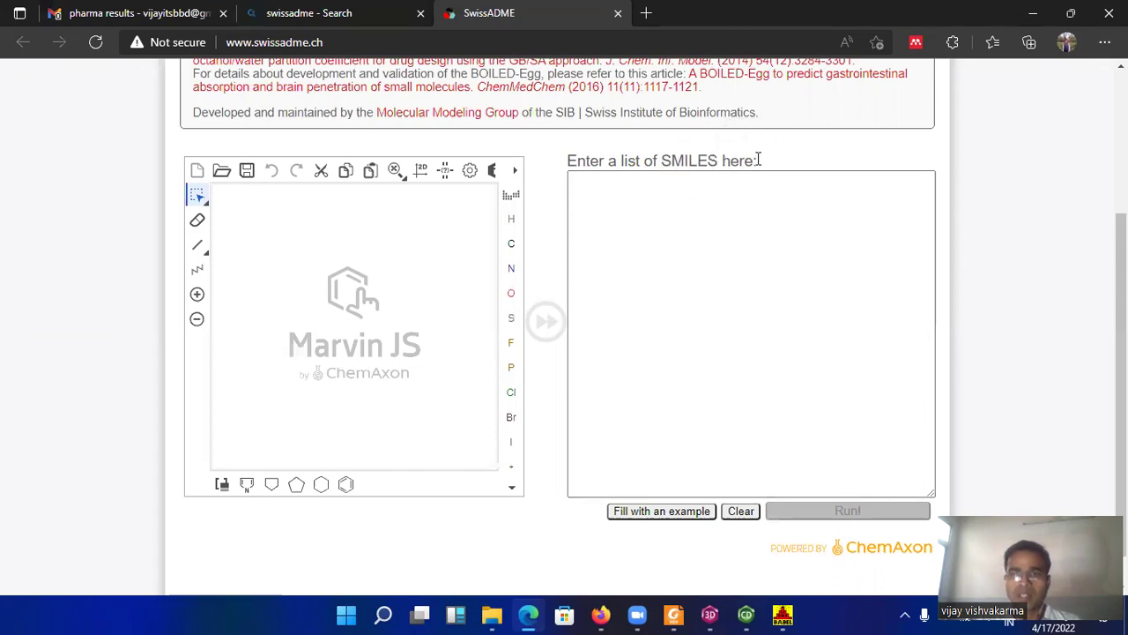
{"action": "double_click", "coordinate": [758, 161]}
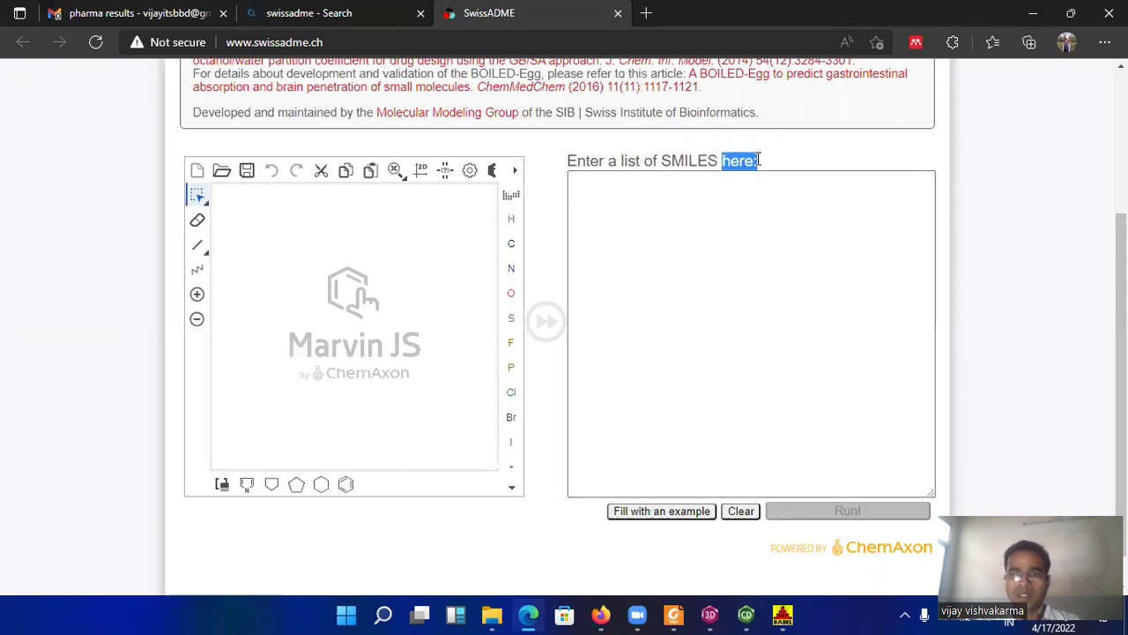
{"action": "left_click", "coordinate": [784, 614]}
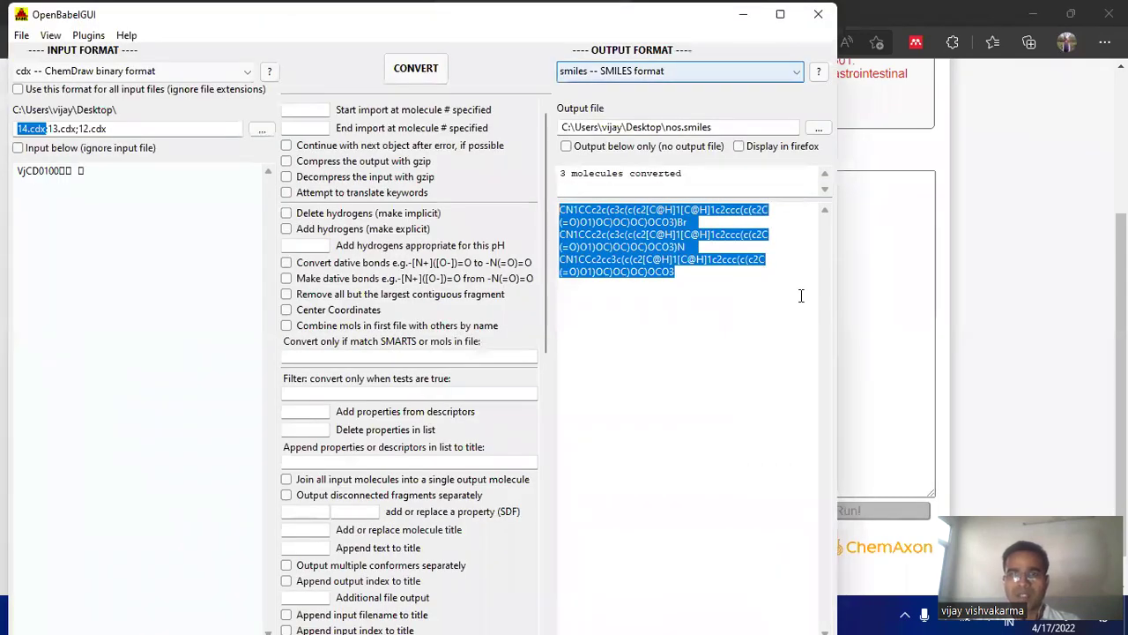
{"action": "key", "text": "alt+Tab"}
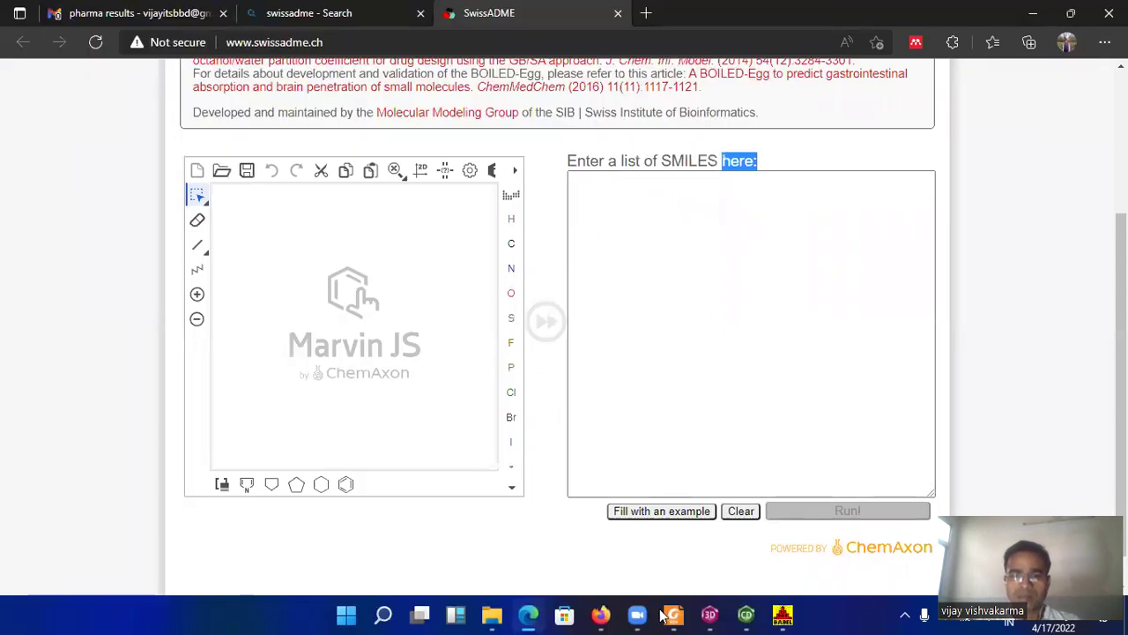
Step: Select the entire 15.cdx noscapine structure in ChemDraw and copy it as SMILES
{"action": "left_click", "coordinate": [746, 614]}
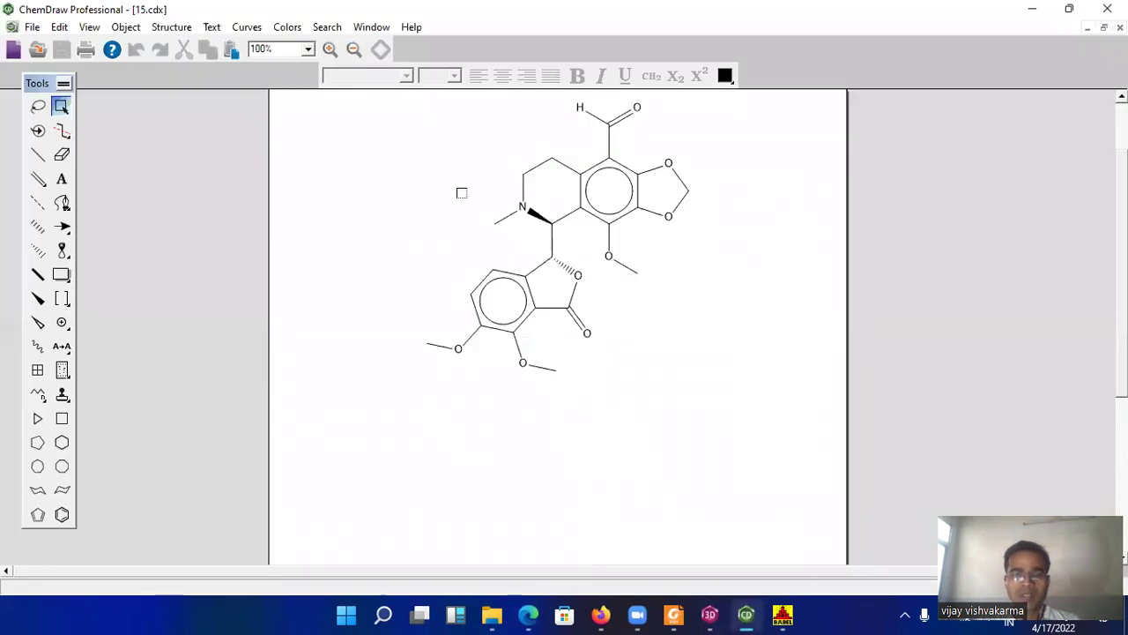
{"action": "left_click", "coordinate": [60, 27]}
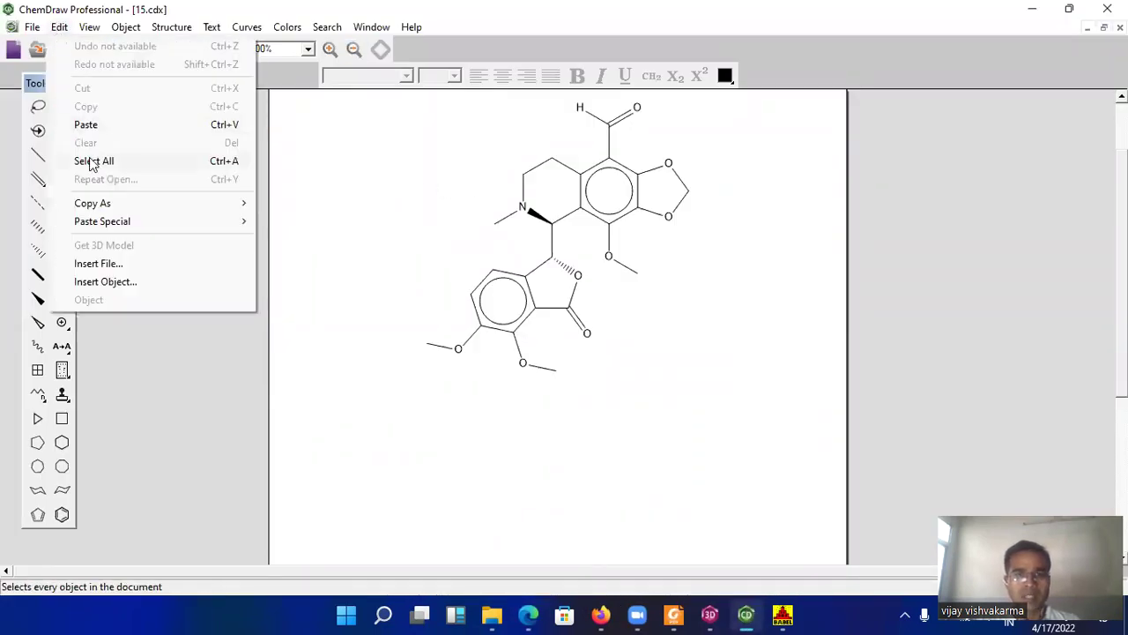
{"action": "left_click", "coordinate": [93, 161]}
{"action": "left_click", "coordinate": [59, 27]}
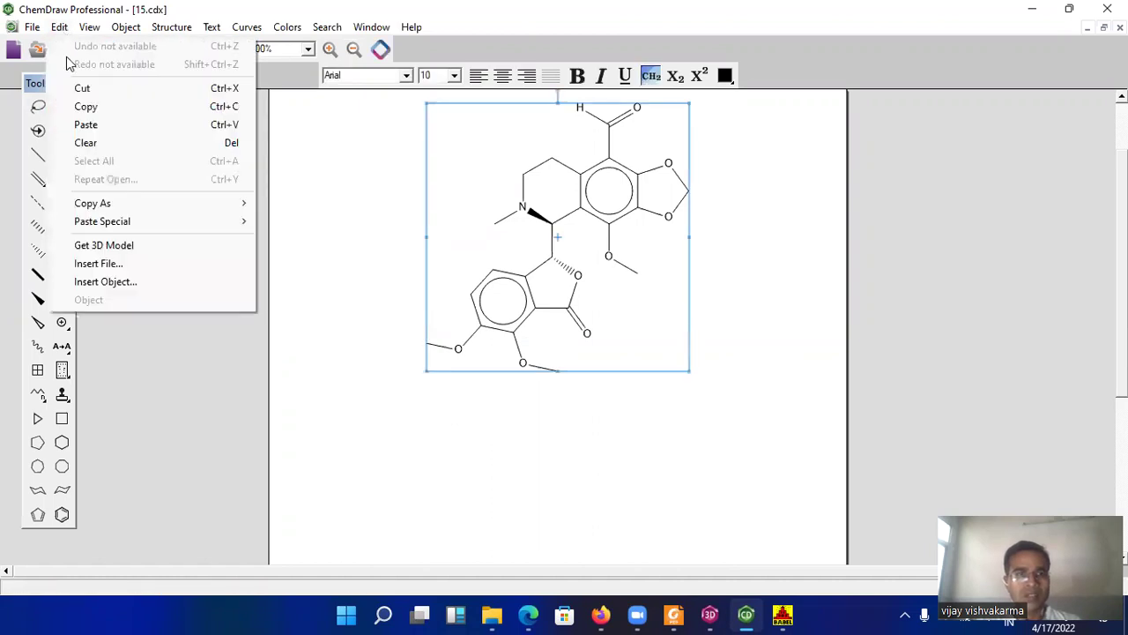
{"action": "mouse_move", "coordinate": [149, 204]}
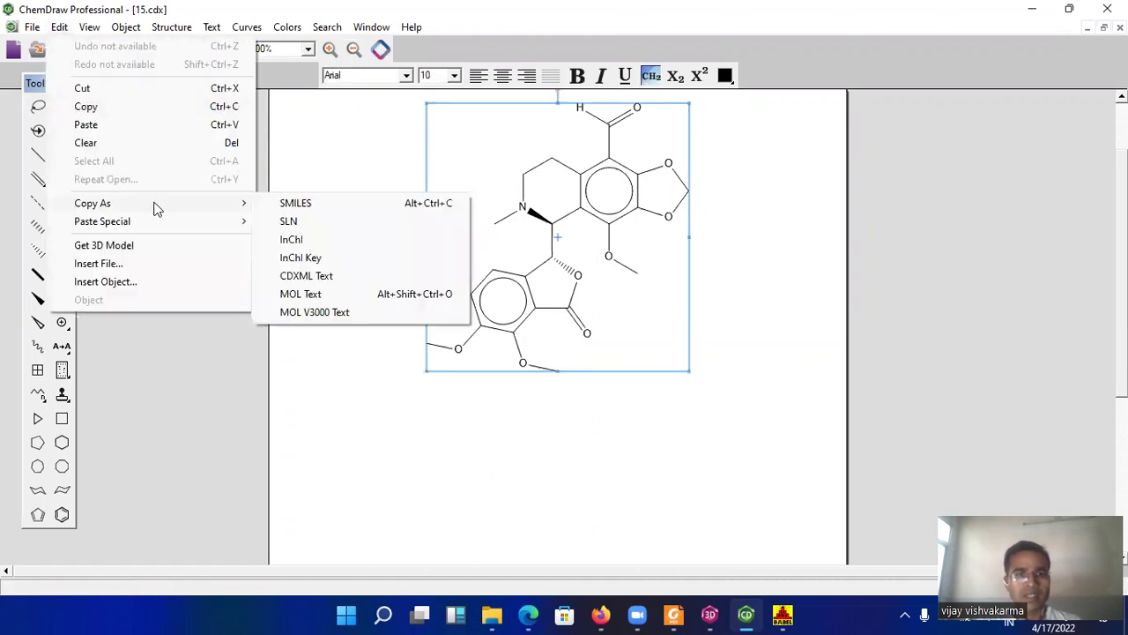
{"action": "left_click", "coordinate": [298, 206]}
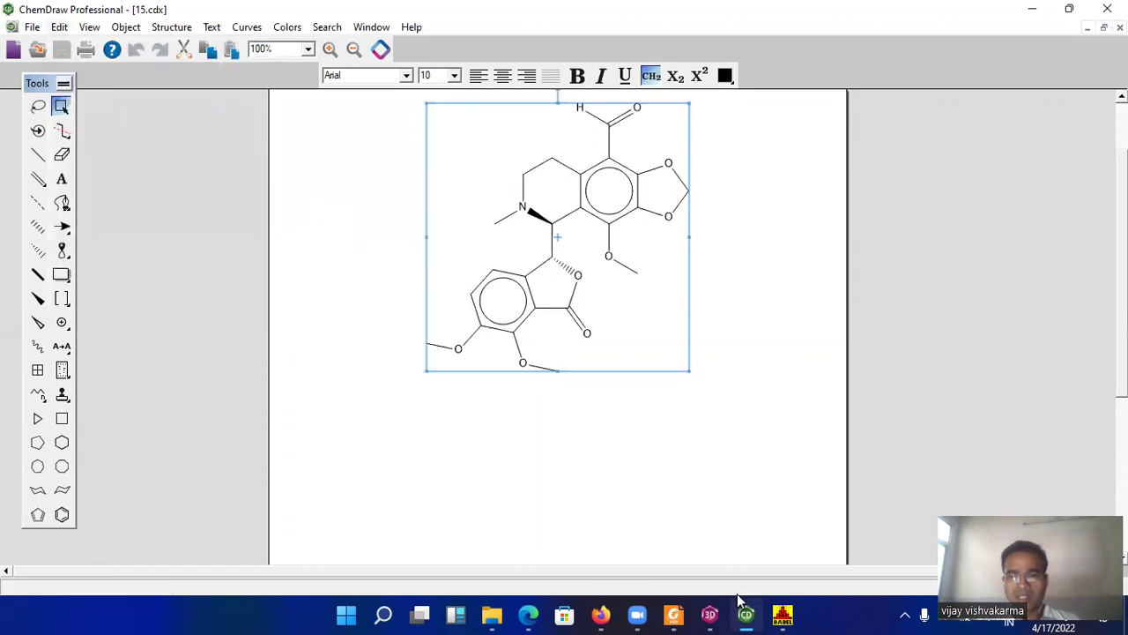
Step: Paste the noscapine SMILES into SwissADME's input box and run the calculation
{"action": "left_click", "coordinate": [527, 614]}
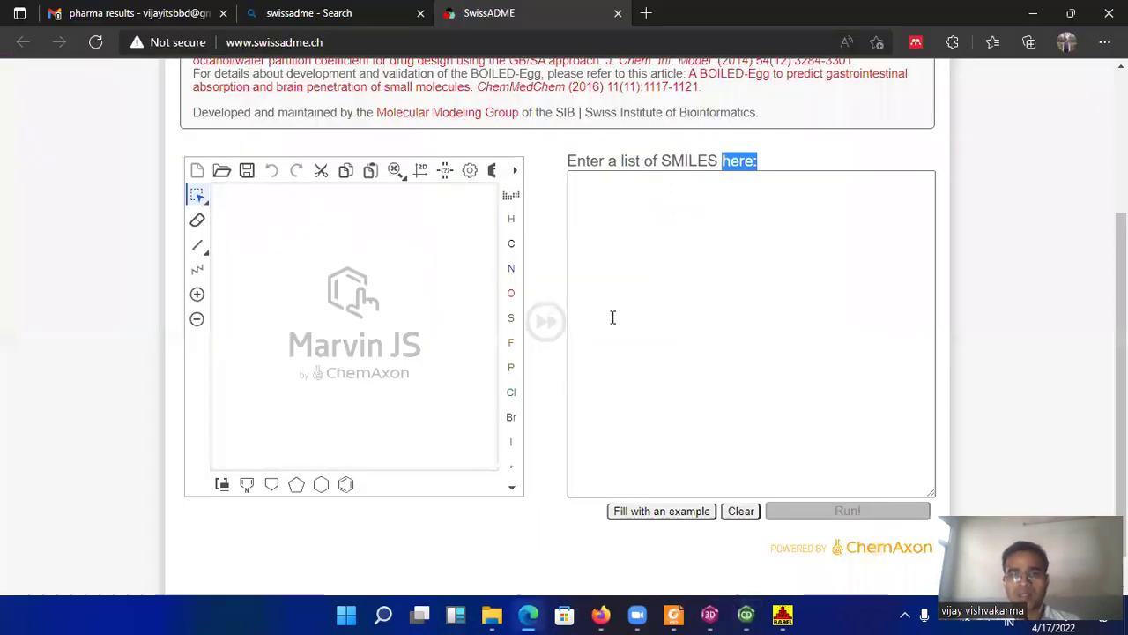
{"action": "left_click", "coordinate": [580, 184]}
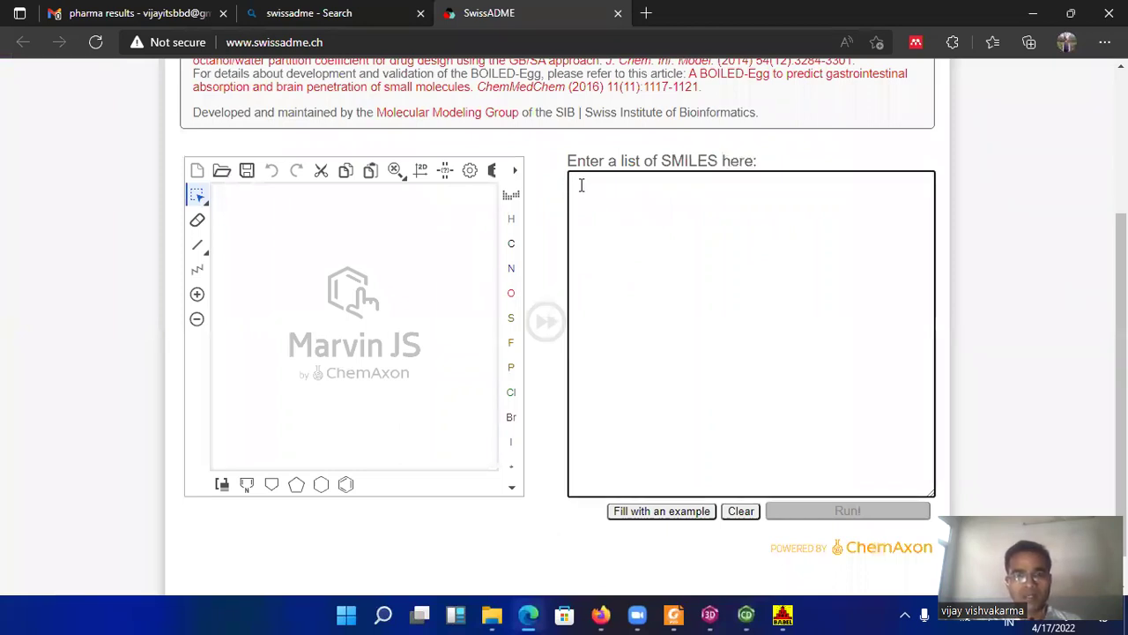
{"action": "key", "text": "ctrl+v"}
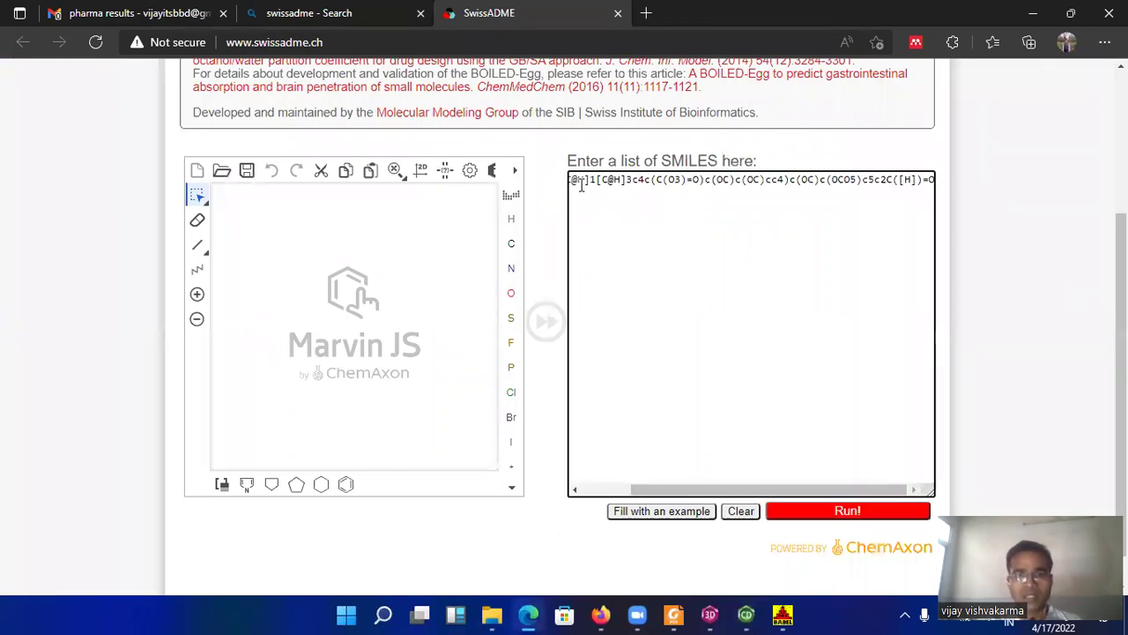
{"action": "left_click", "coordinate": [851, 511]}
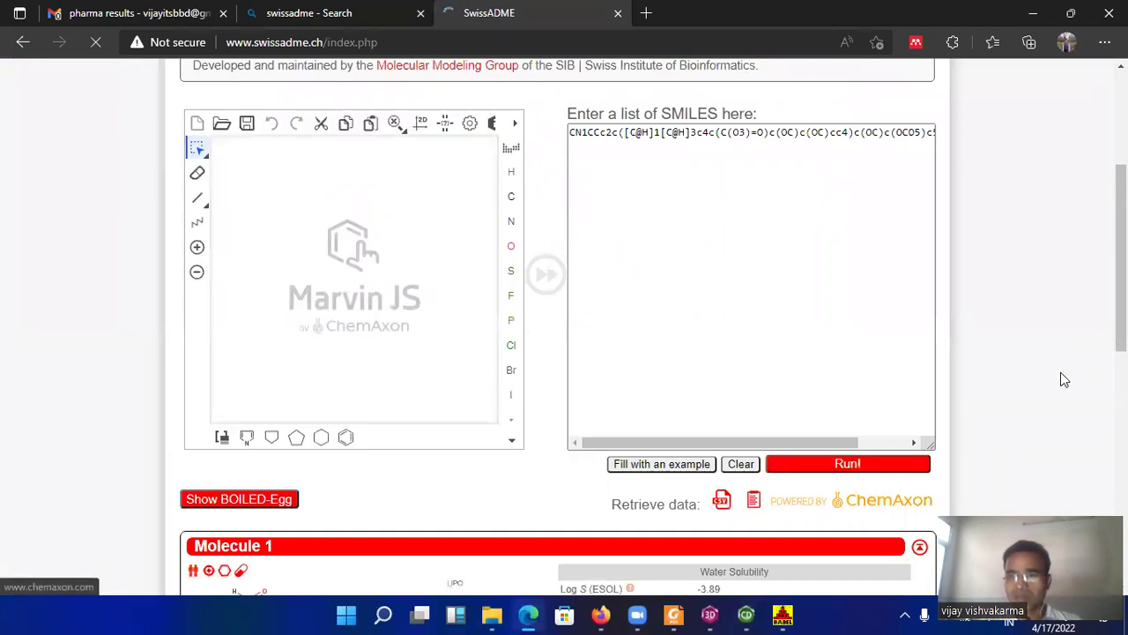
Step: Scroll down to the Molecule 1 panel and loop around its structure drawing in red
{"action": "scroll", "coordinate": [558, 352], "scroll_direction": "down", "scroll_amount": 2}
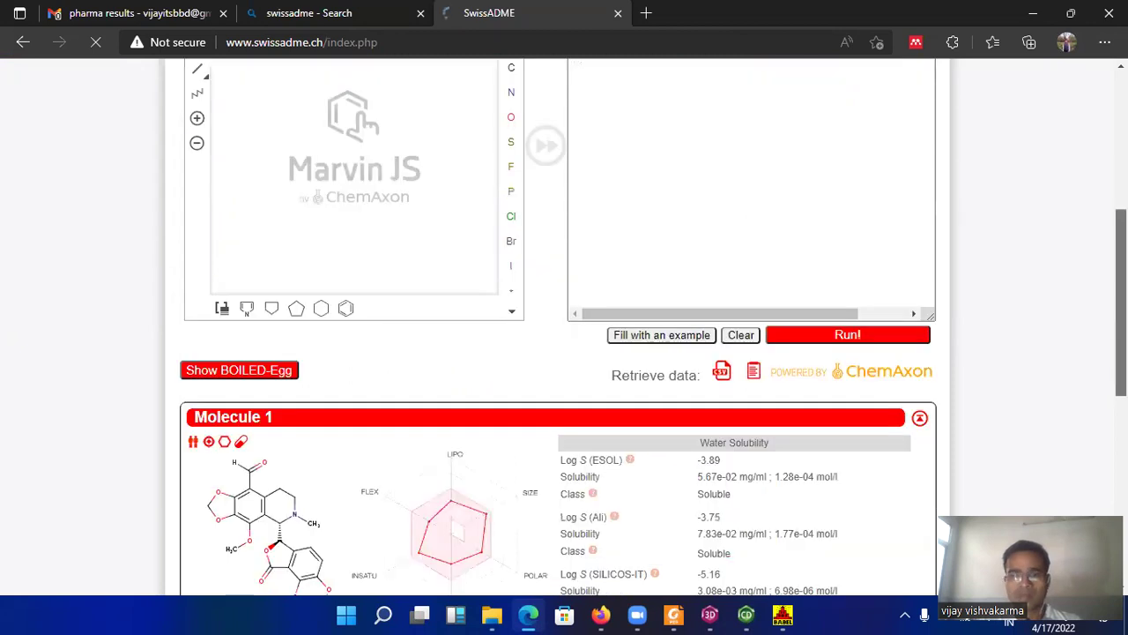
{"action": "scroll", "coordinate": [558, 353], "scroll_direction": "down", "scroll_amount": 1}
{"action": "scroll", "coordinate": [558, 352], "scroll_direction": "down", "scroll_amount": 1}
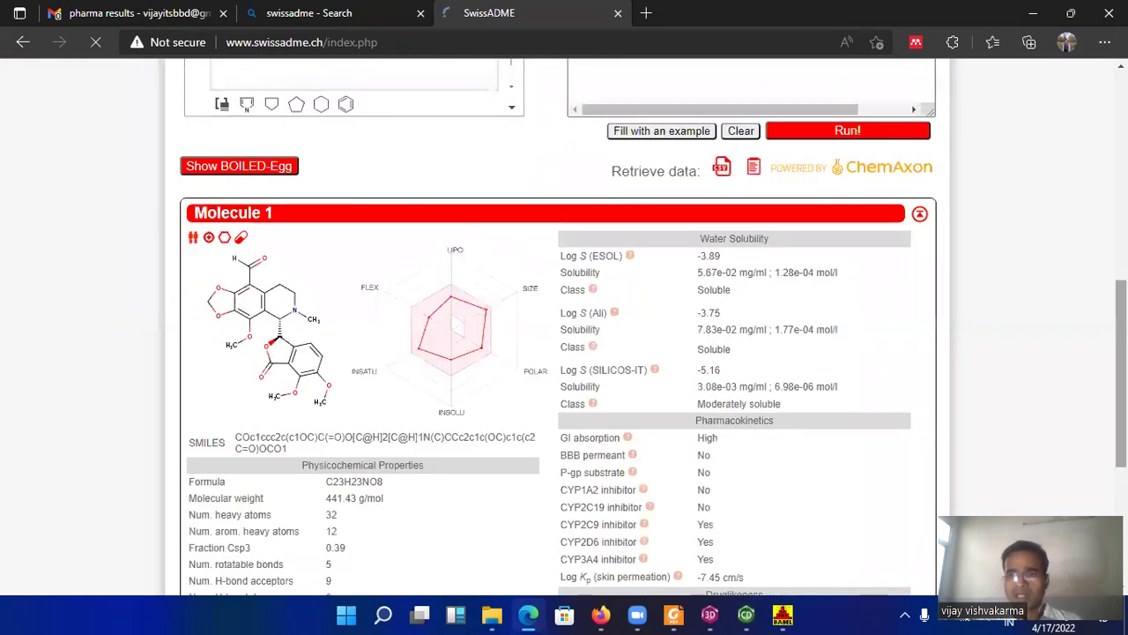
{"action": "scroll", "coordinate": [558, 353], "scroll_direction": "down", "scroll_amount": 1}
{"action": "scroll", "coordinate": [814, 265], "scroll_direction": "down", "scroll_amount": 1}
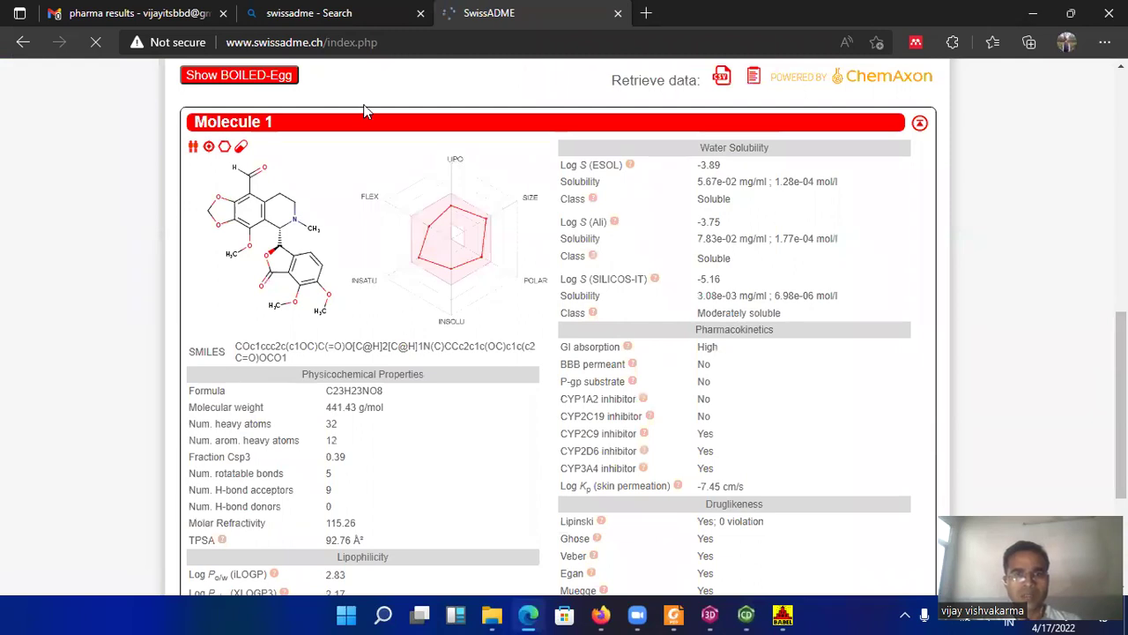
{"action": "mouse_move", "coordinate": [291, 172]}
{"action": "left_mouse_down"}
{"action": "mouse_move", "coordinate": [263, 155]}
{"action": "mouse_move", "coordinate": [214, 239]}
{"action": "mouse_move", "coordinate": [235, 296]}
{"action": "left_mouse_up"}
{"action": "mouse_move", "coordinate": [328, 298]}
{"action": "left_mouse_down"}
{"action": "mouse_move", "coordinate": [329, 205]}
{"action": "mouse_move", "coordinate": [294, 172]}
{"action": "left_mouse_up"}
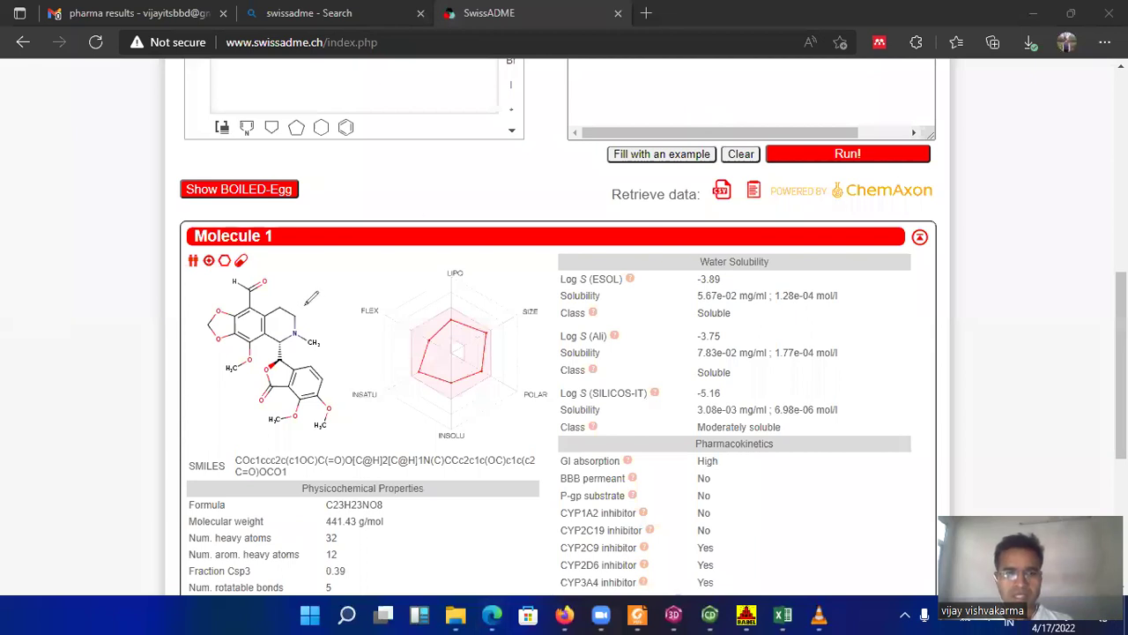
Step: Circle the structure, mark LIPO, POLAR, FLEX, SIZE, INSOLU and INSATU, and write a hexagon note
{"action": "mouse_move", "coordinate": [302, 281]}
{"action": "left_mouse_down"}
{"action": "mouse_move", "coordinate": [238, 270]}
{"action": "mouse_move", "coordinate": [205, 300]}
{"action": "mouse_move", "coordinate": [215, 379]}
{"action": "mouse_move", "coordinate": [268, 432]}
{"action": "mouse_move", "coordinate": [314, 429]}
{"action": "mouse_move", "coordinate": [342, 410]}
{"action": "mouse_move", "coordinate": [307, 282]}
{"action": "left_mouse_up"}
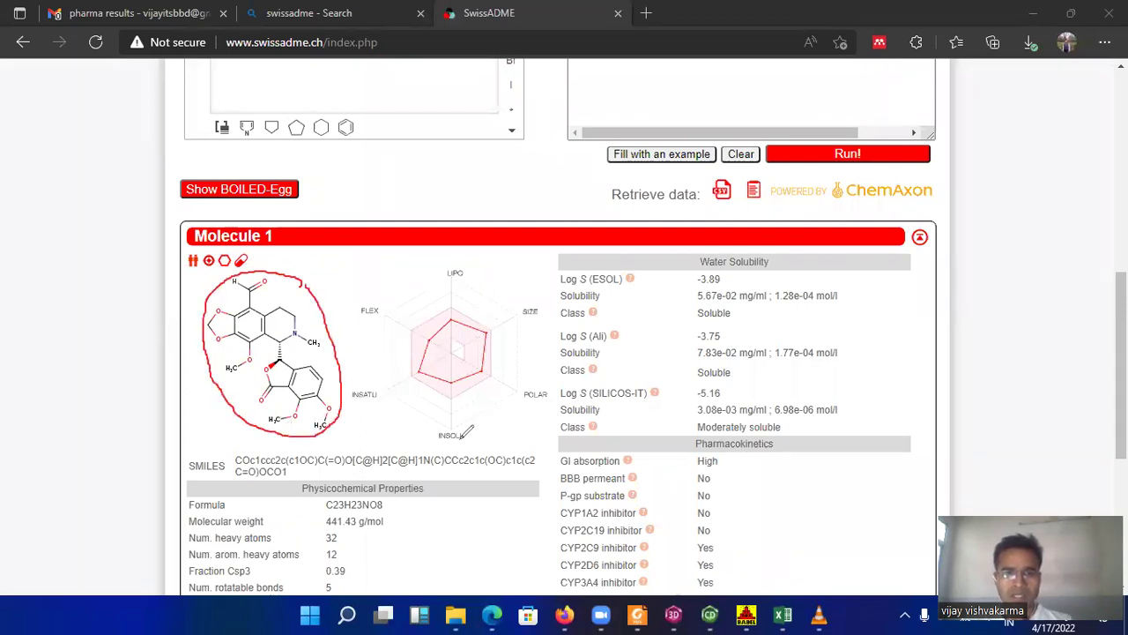
{"action": "mouse_move", "coordinate": [439, 444]}
{"action": "left_mouse_down"}
{"action": "mouse_move", "coordinate": [473, 442]}
{"action": "mouse_move", "coordinate": [445, 450]}
{"action": "left_mouse_up"}
{"action": "left_click_drag", "start_coordinate": [524, 398], "coordinate": [549, 399]}
{"action": "left_click_drag", "start_coordinate": [540, 316], "coordinate": [519, 317]}
{"action": "mouse_move", "coordinate": [540, 360]}
{"action": "left_mouse_down"}
{"action": "mouse_move", "coordinate": [546, 402]}
{"action": "mouse_move", "coordinate": [540, 357]}
{"action": "left_mouse_up"}
{"action": "mouse_move", "coordinate": [476, 268]}
{"action": "left_mouse_down"}
{"action": "mouse_move", "coordinate": [441, 255]}
{"action": "mouse_move", "coordinate": [445, 286]}
{"action": "mouse_move", "coordinate": [470, 259]}
{"action": "left_mouse_up"}
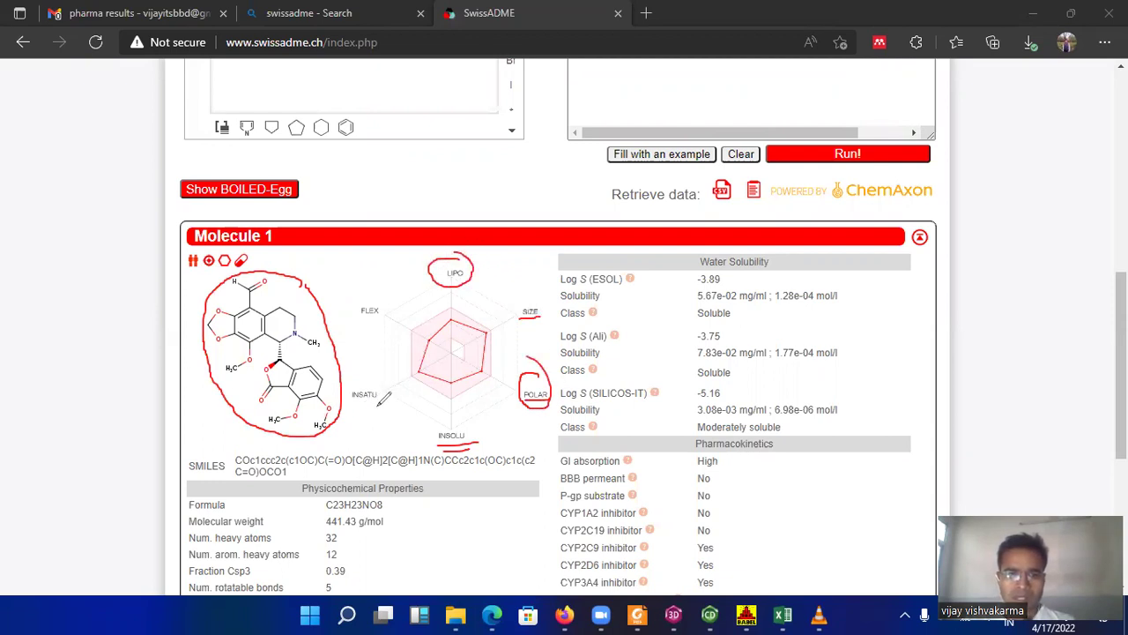
{"action": "left_click_drag", "start_coordinate": [353, 402], "coordinate": [379, 401]}
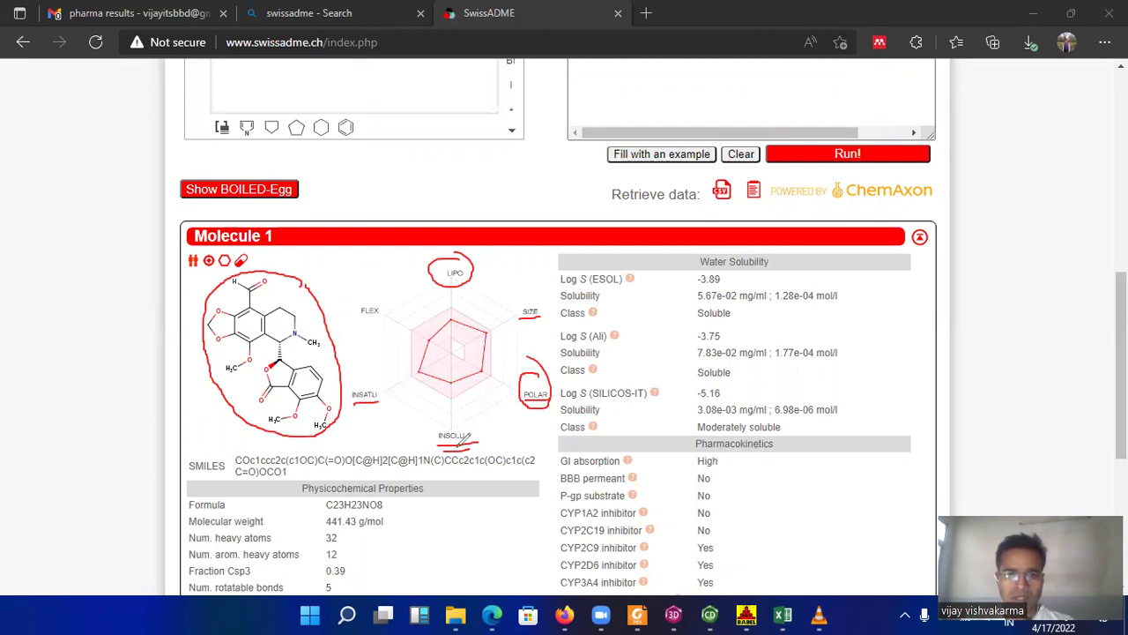
{"action": "left_click_drag", "start_coordinate": [437, 443], "coordinate": [482, 443]}
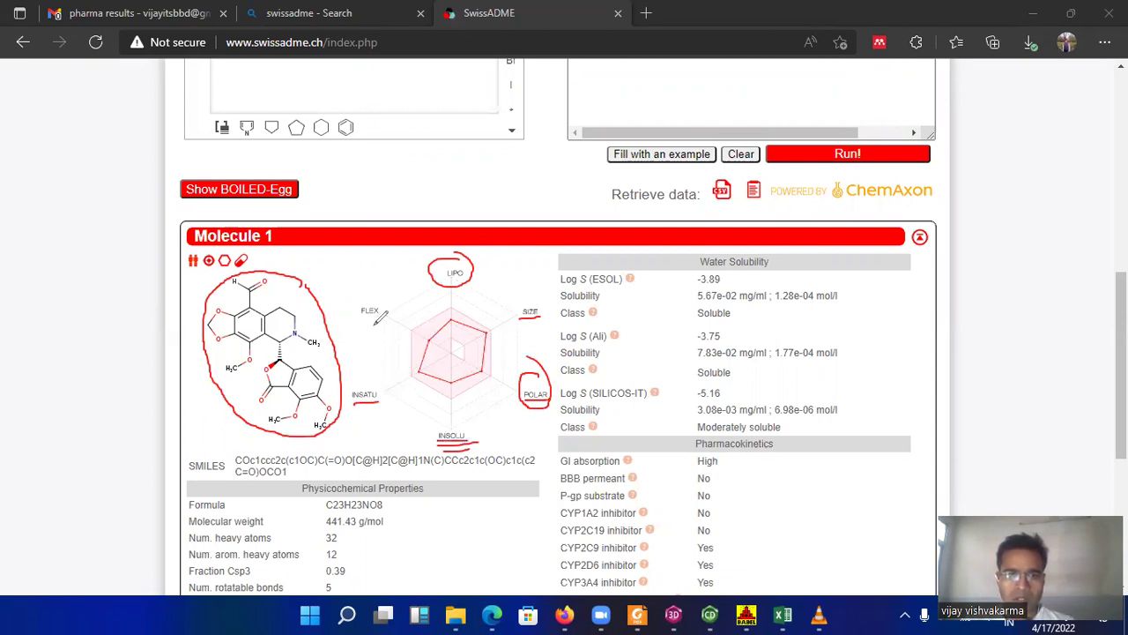
{"action": "mouse_move", "coordinate": [361, 295]}
{"action": "left_mouse_down"}
{"action": "mouse_move", "coordinate": [371, 325]}
{"action": "mouse_move", "coordinate": [386, 292]}
{"action": "left_mouse_up"}
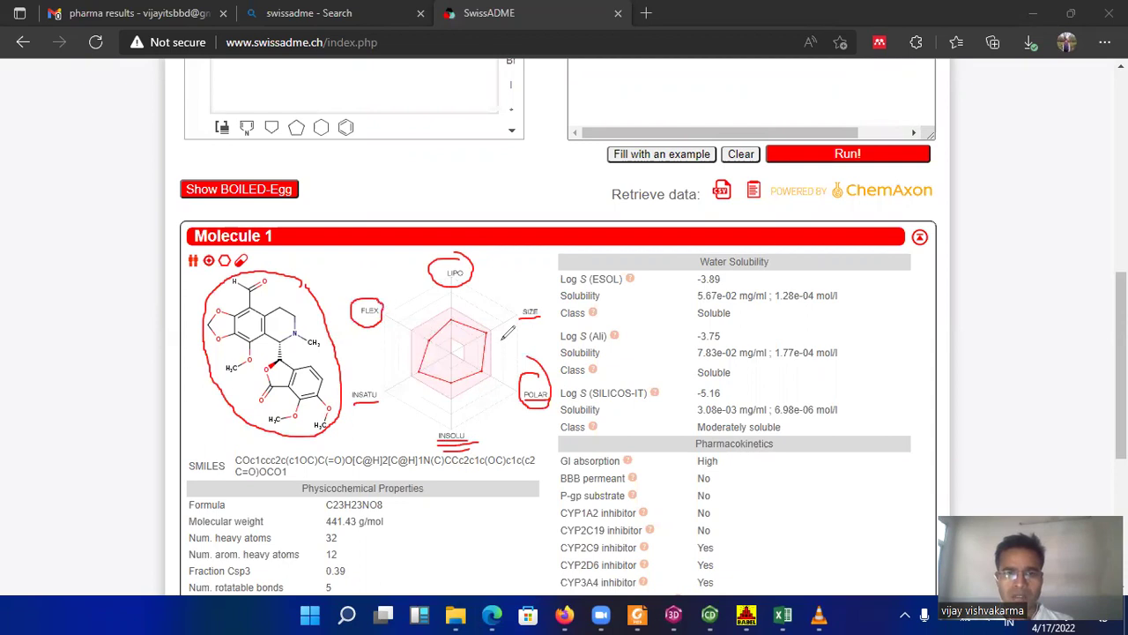
{"action": "left_click_drag", "start_coordinate": [476, 348], "coordinate": [592, 327]}
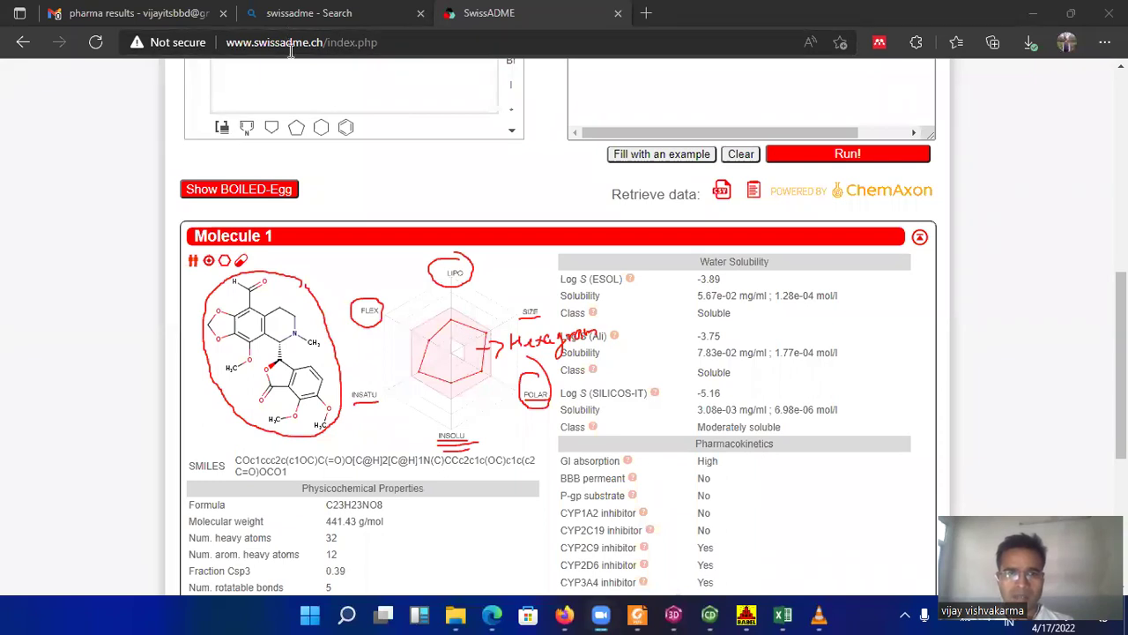
Step: Save the radar plot as radar.png on the Desktop and bring up the BOILED-Egg plot
{"action": "right_click", "coordinate": [440, 332]}
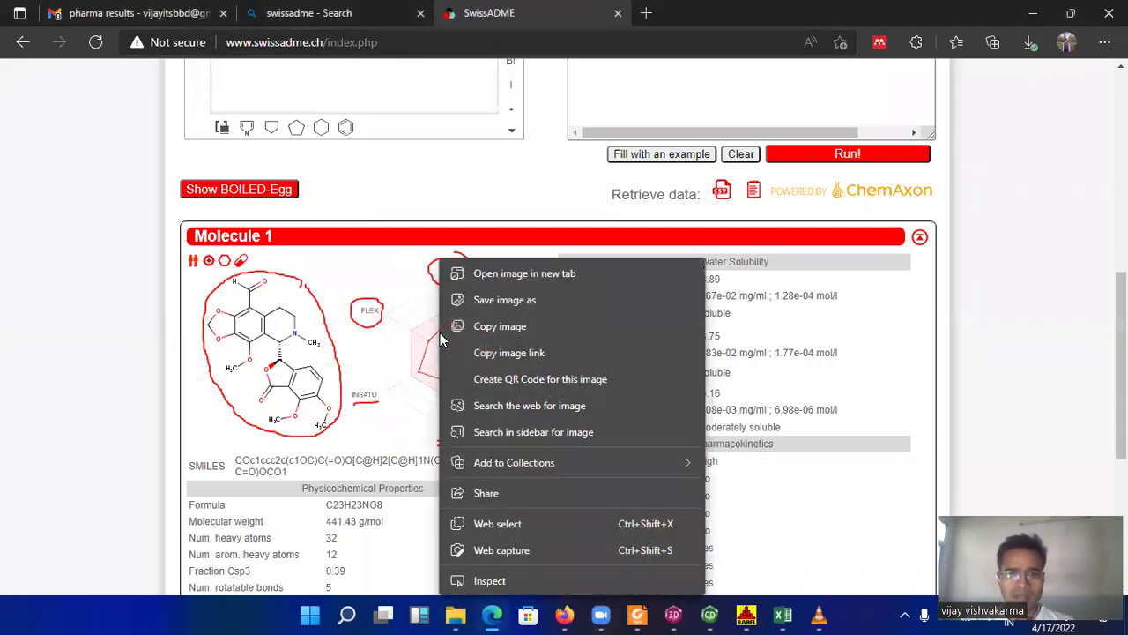
{"action": "left_click", "coordinate": [511, 300]}
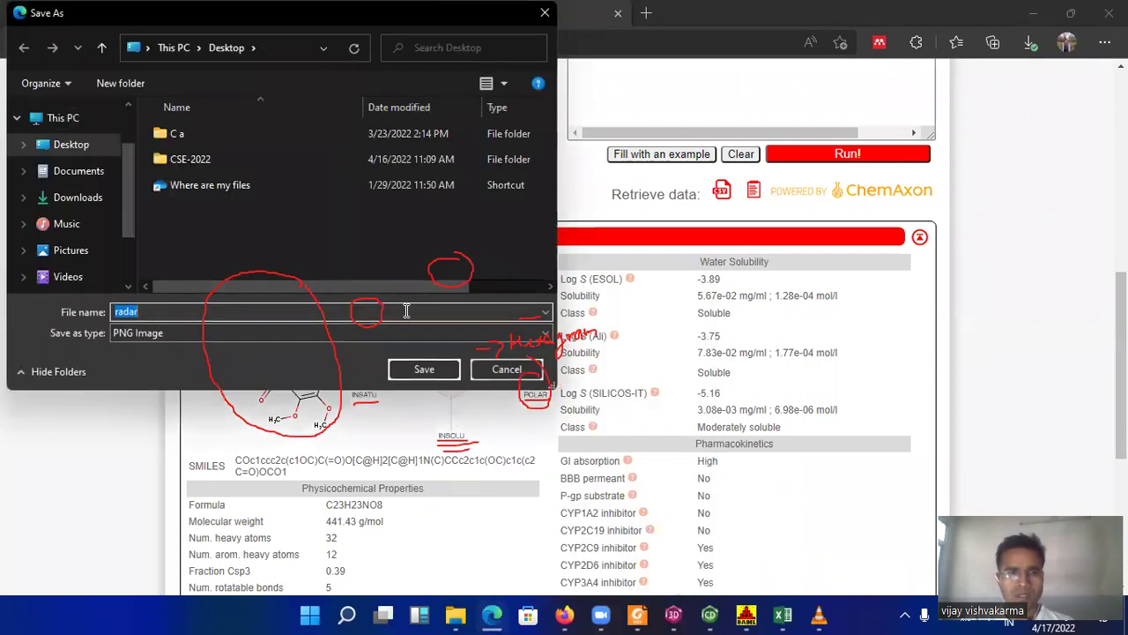
{"action": "left_click", "coordinate": [407, 368]}
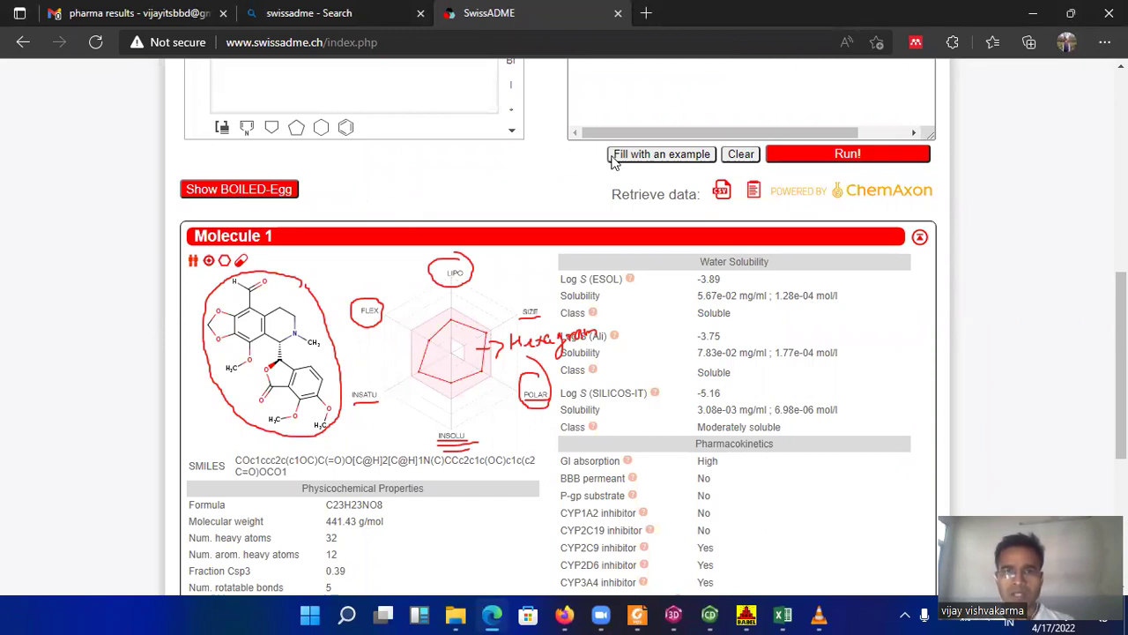
{"action": "left_click", "coordinate": [251, 189]}
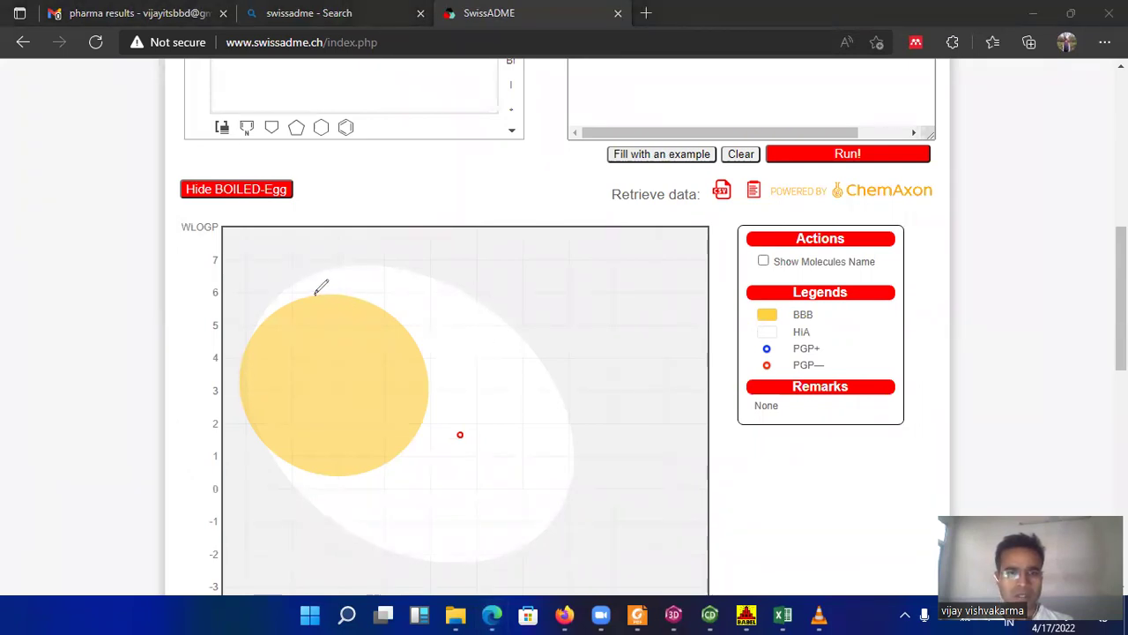
Step: Outline the yolk in red, mark the egg white, and circle Molecule 1's PGP− point
{"action": "mouse_move", "coordinate": [316, 293]}
{"action": "left_mouse_down"}
{"action": "mouse_move", "coordinate": [269, 314]}
{"action": "mouse_move", "coordinate": [253, 394]}
{"action": "mouse_move", "coordinate": [275, 444]}
{"action": "mouse_move", "coordinate": [314, 455]}
{"action": "mouse_move", "coordinate": [390, 441]}
{"action": "mouse_move", "coordinate": [419, 389]}
{"action": "mouse_move", "coordinate": [415, 345]}
{"action": "mouse_move", "coordinate": [381, 303]}
{"action": "mouse_move", "coordinate": [320, 292]}
{"action": "left_mouse_up"}
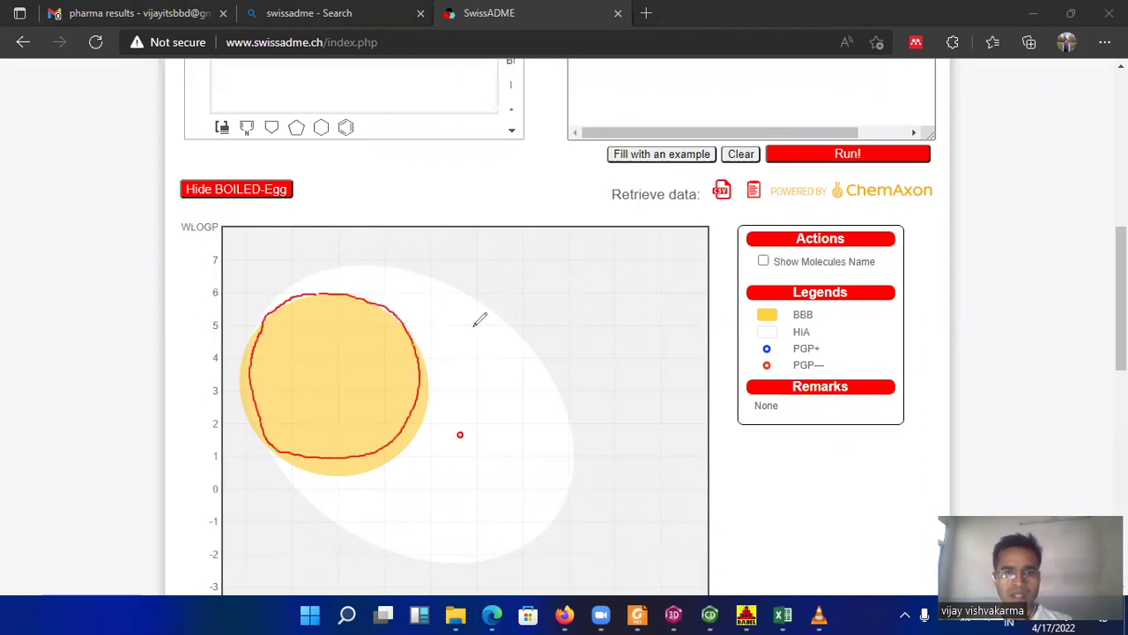
{"action": "mouse_move", "coordinate": [468, 315]}
{"action": "left_mouse_down"}
{"action": "mouse_move", "coordinate": [580, 282]}
{"action": "mouse_move", "coordinate": [584, 304]}
{"action": "mouse_move", "coordinate": [543, 310]}
{"action": "mouse_move", "coordinate": [591, 311]}
{"action": "left_mouse_up"}
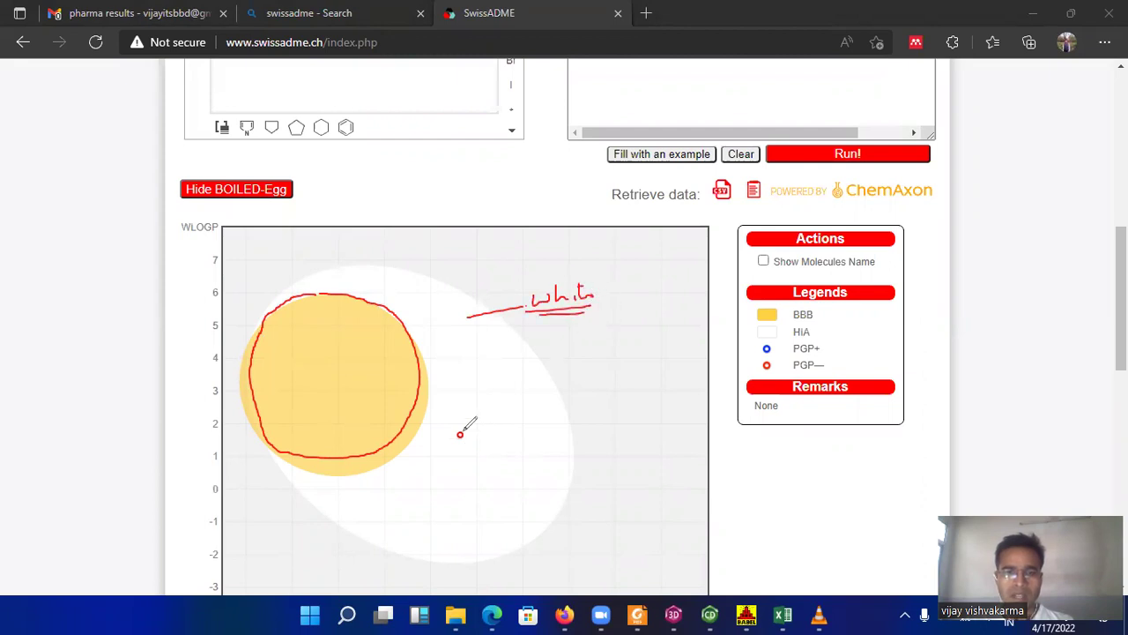
{"action": "mouse_move", "coordinate": [461, 421]}
{"action": "left_mouse_down"}
{"action": "mouse_move", "coordinate": [466, 460]}
{"action": "mouse_move", "coordinate": [463, 418]}
{"action": "left_mouse_up"}
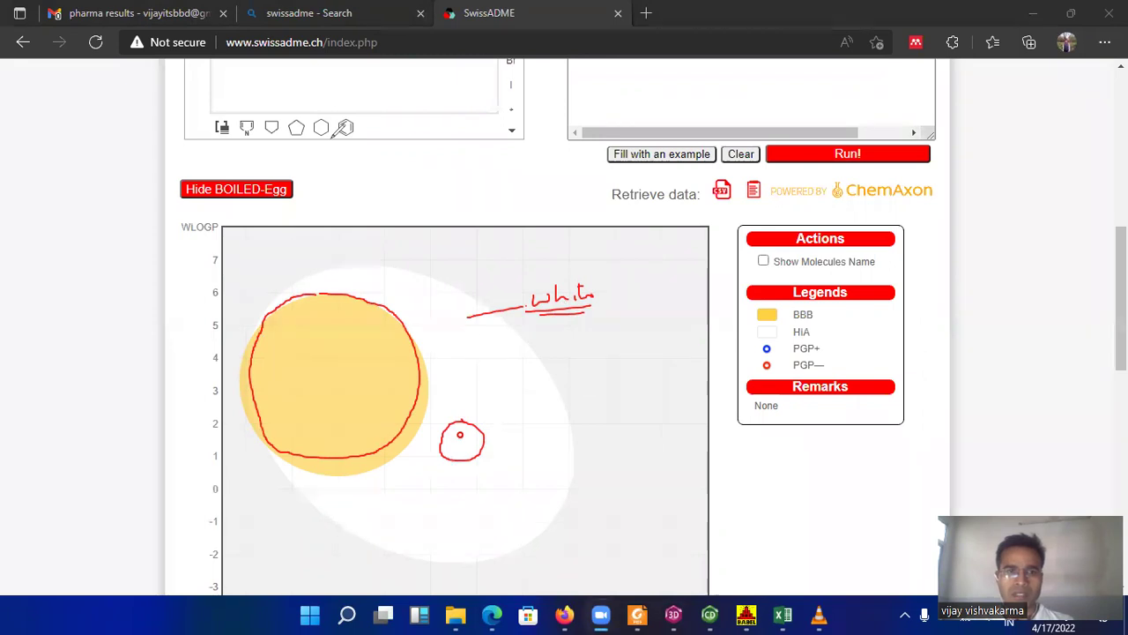
Step: Save the annotated BOILED-Egg chart to the Desktop as download.png
{"action": "right_click", "coordinate": [419, 300]}
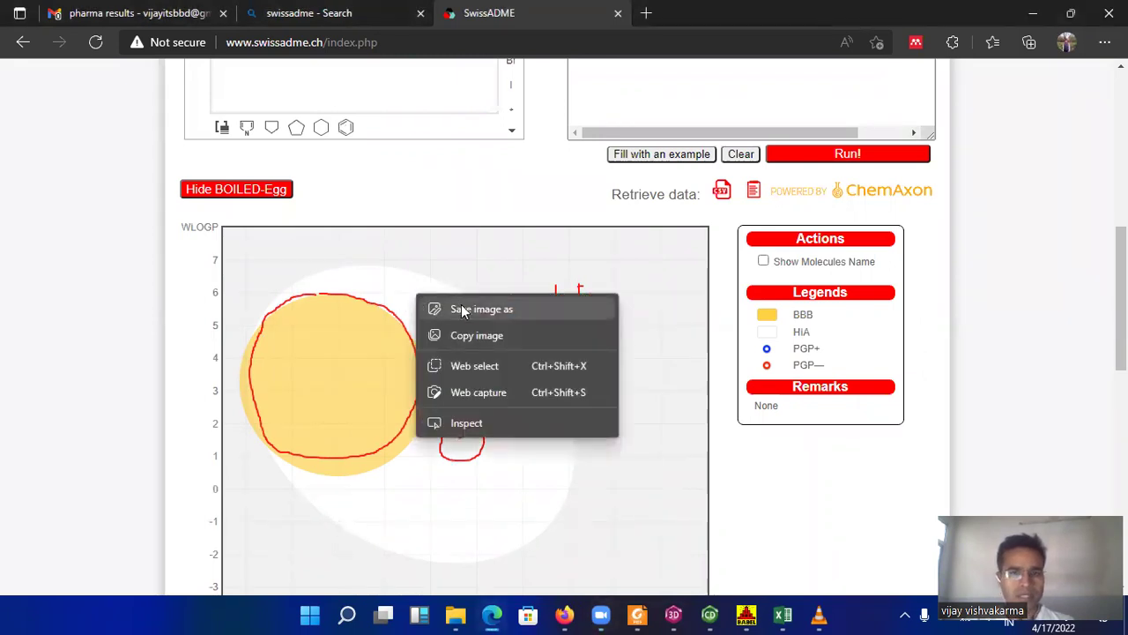
{"action": "key", "text": "Escape"}
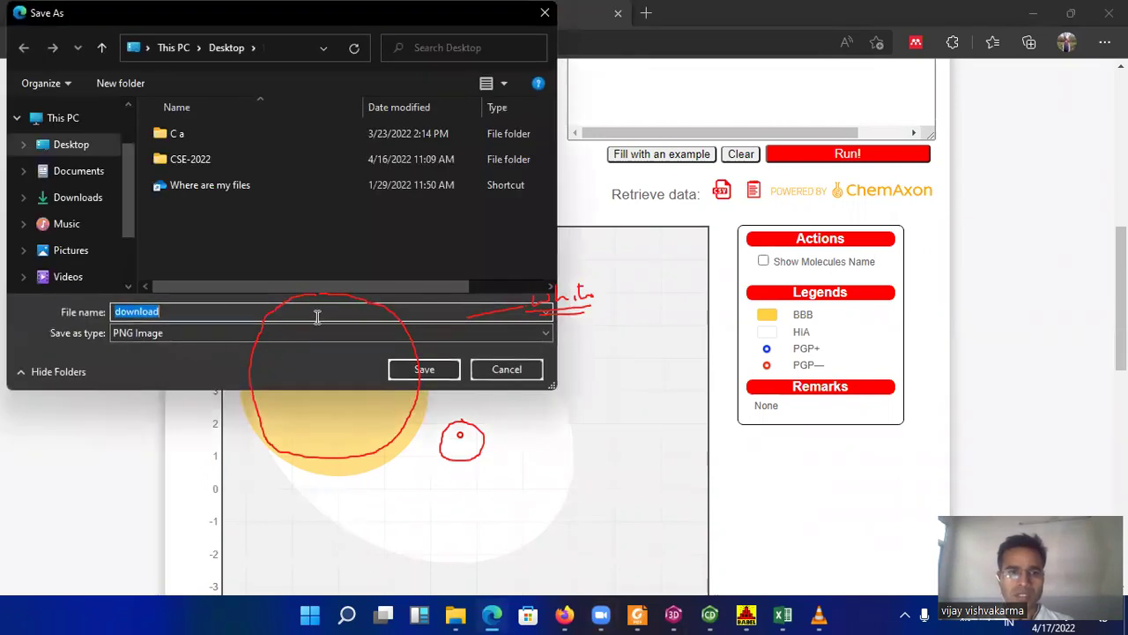
{"action": "left_click", "coordinate": [422, 369]}
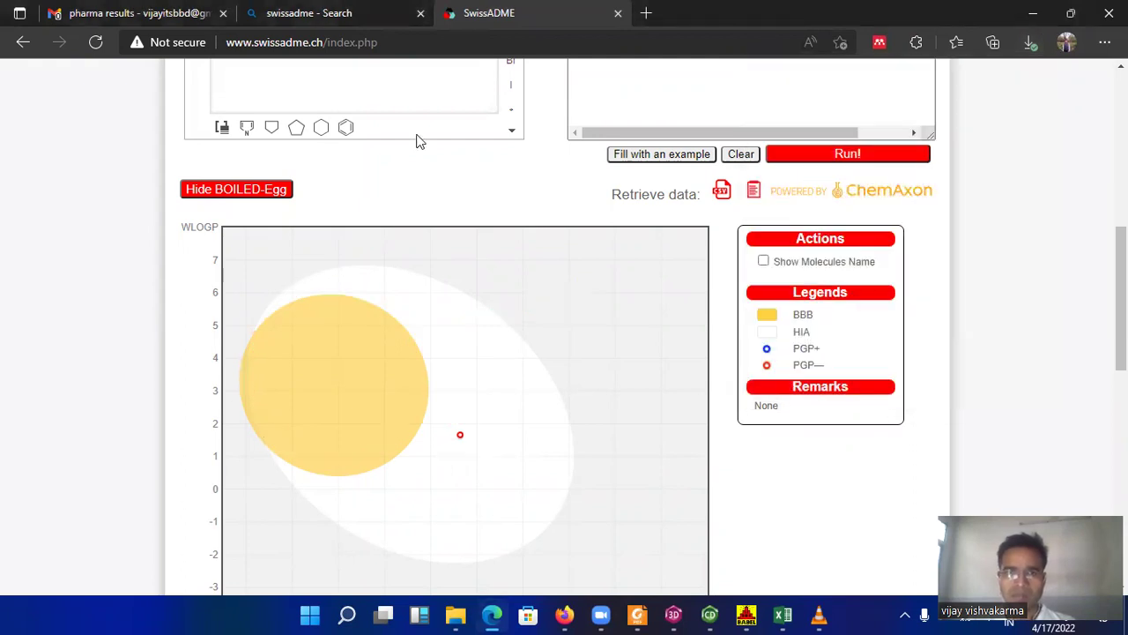
Step: Hide the BOILED-Egg plot and mark Physicochemical Properties, Fraction Csp3 0.39 and the bond-count rows
{"action": "left_click", "coordinate": [227, 187]}
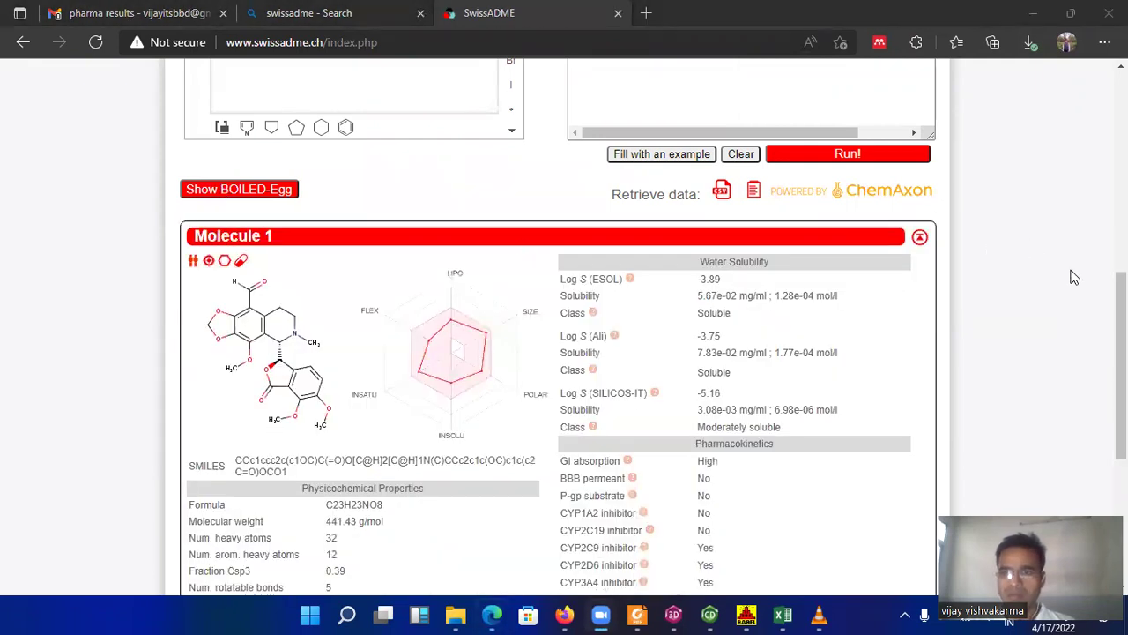
{"action": "scroll", "coordinate": [913, 340], "scroll_direction": "down", "scroll_amount": 2}
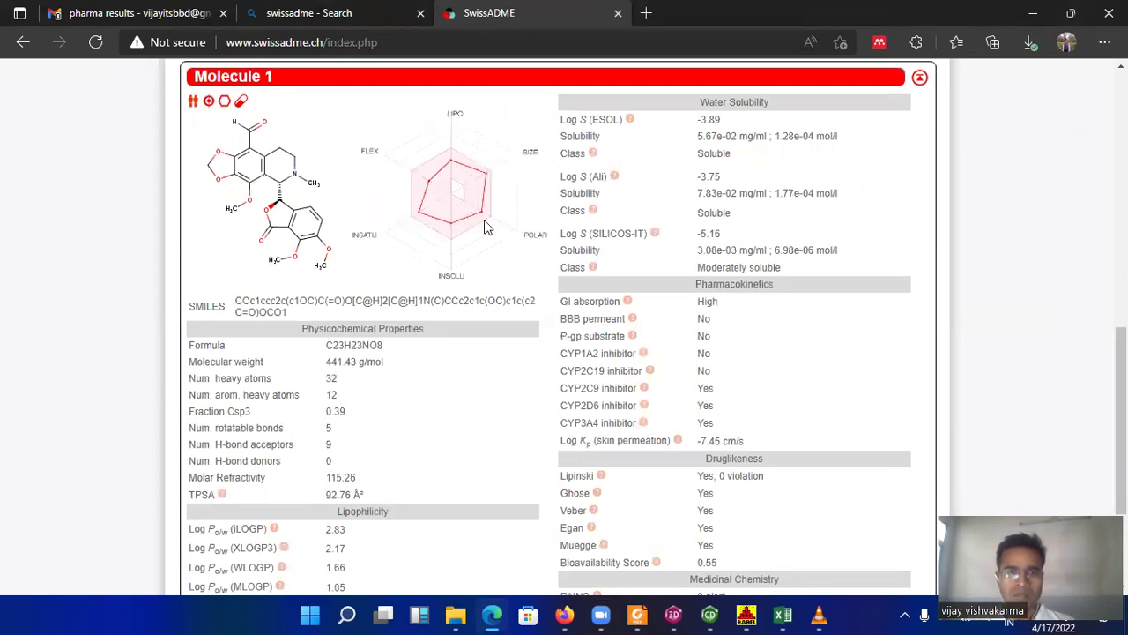
{"action": "mouse_move", "coordinate": [421, 311]}
{"action": "left_mouse_down"}
{"action": "mouse_move", "coordinate": [295, 319]}
{"action": "mouse_move", "coordinate": [295, 334]}
{"action": "mouse_move", "coordinate": [340, 348]}
{"action": "mouse_move", "coordinate": [417, 332]}
{"action": "mouse_move", "coordinate": [408, 314]}
{"action": "mouse_move", "coordinate": [406, 347]}
{"action": "mouse_move", "coordinate": [447, 328]}
{"action": "left_mouse_up"}
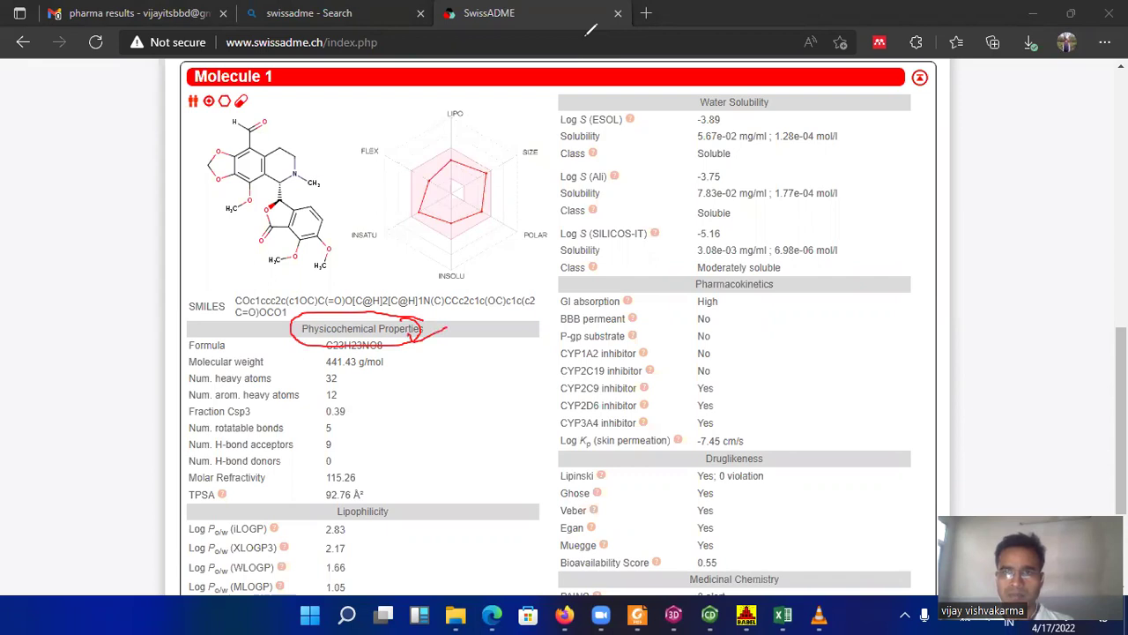
{"action": "scroll", "coordinate": [313, 228], "scroll_direction": "down", "scroll_amount": 2}
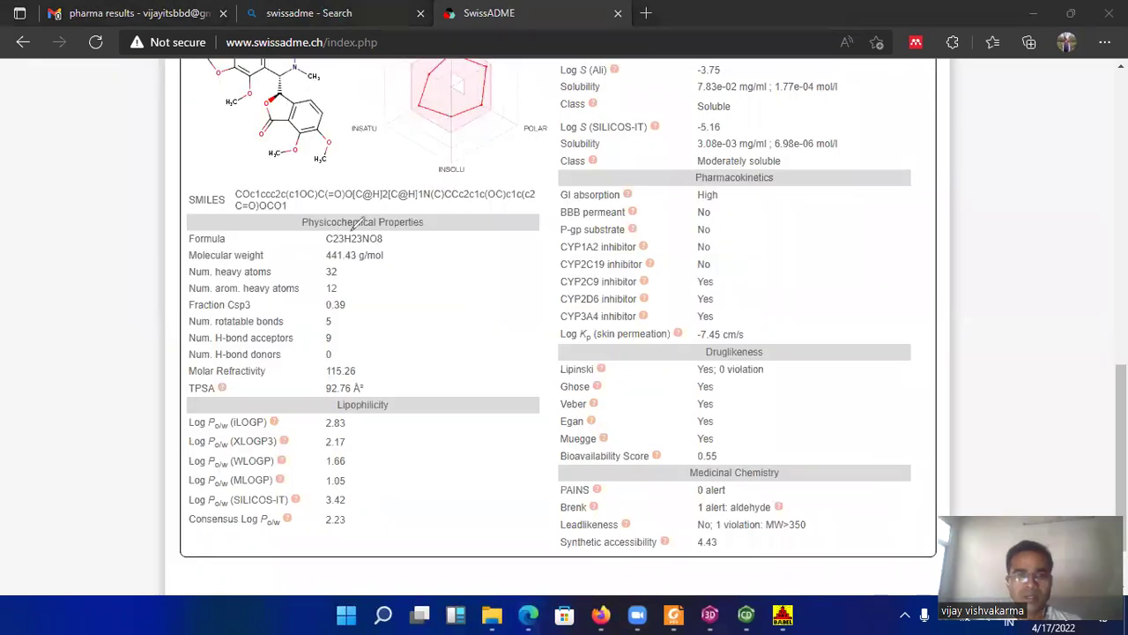
{"action": "mouse_move", "coordinate": [423, 220]}
{"action": "left_mouse_down"}
{"action": "mouse_move", "coordinate": [371, 204]}
{"action": "mouse_move", "coordinate": [295, 227]}
{"action": "mouse_move", "coordinate": [305, 241]}
{"action": "mouse_move", "coordinate": [348, 231]}
{"action": "mouse_move", "coordinate": [318, 255]}
{"action": "mouse_move", "coordinate": [351, 251]}
{"action": "mouse_move", "coordinate": [322, 269]}
{"action": "mouse_move", "coordinate": [343, 252]}
{"action": "mouse_move", "coordinate": [339, 282]}
{"action": "mouse_move", "coordinate": [347, 270]}
{"action": "left_mouse_up"}
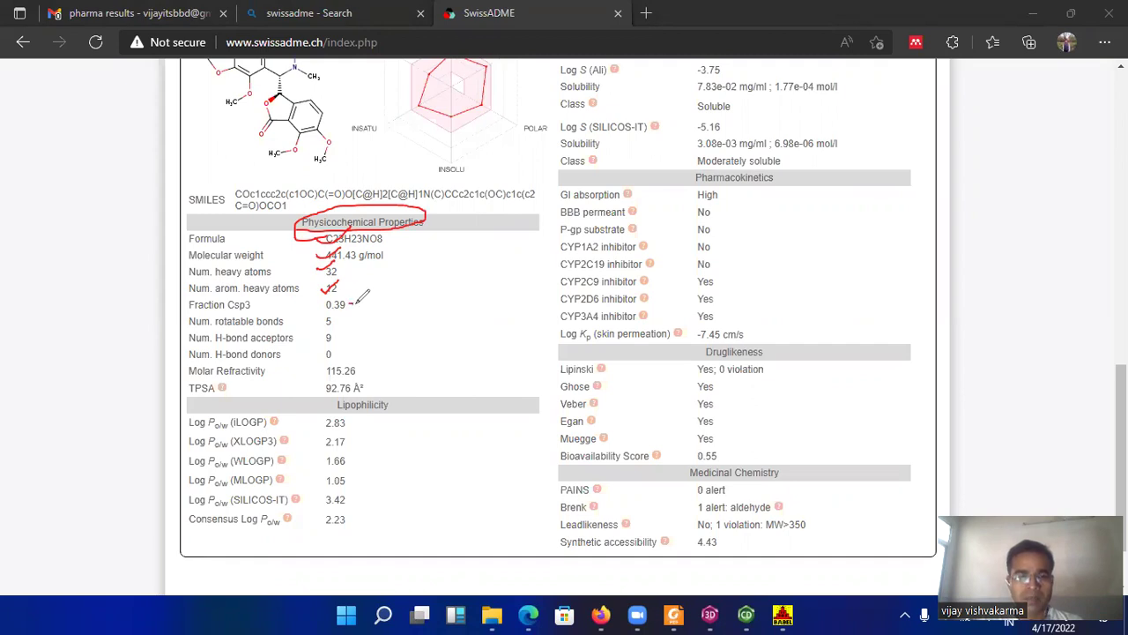
{"action": "left_click_drag", "start_coordinate": [352, 302], "coordinate": [378, 289]}
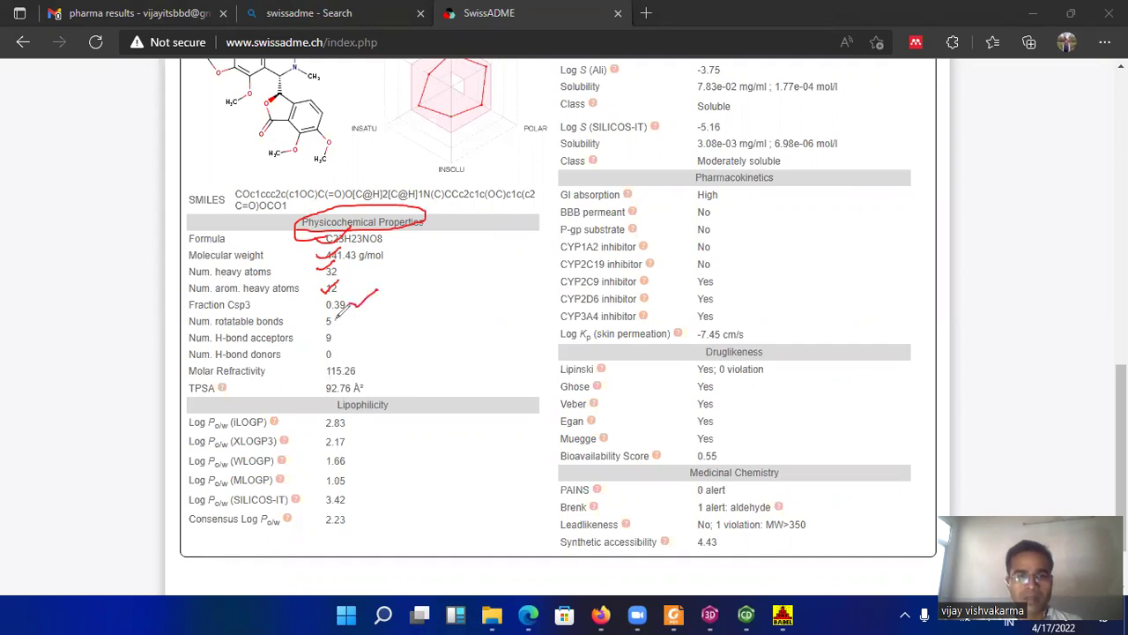
{"action": "mouse_move", "coordinate": [344, 316]}
{"action": "left_mouse_down"}
{"action": "mouse_move", "coordinate": [372, 394]}
{"action": "mouse_move", "coordinate": [334, 402]}
{"action": "mouse_move", "coordinate": [354, 418]}
{"action": "mouse_move", "coordinate": [393, 410]}
{"action": "mouse_move", "coordinate": [392, 395]}
{"action": "mouse_move", "coordinate": [430, 424]}
{"action": "left_mouse_up"}
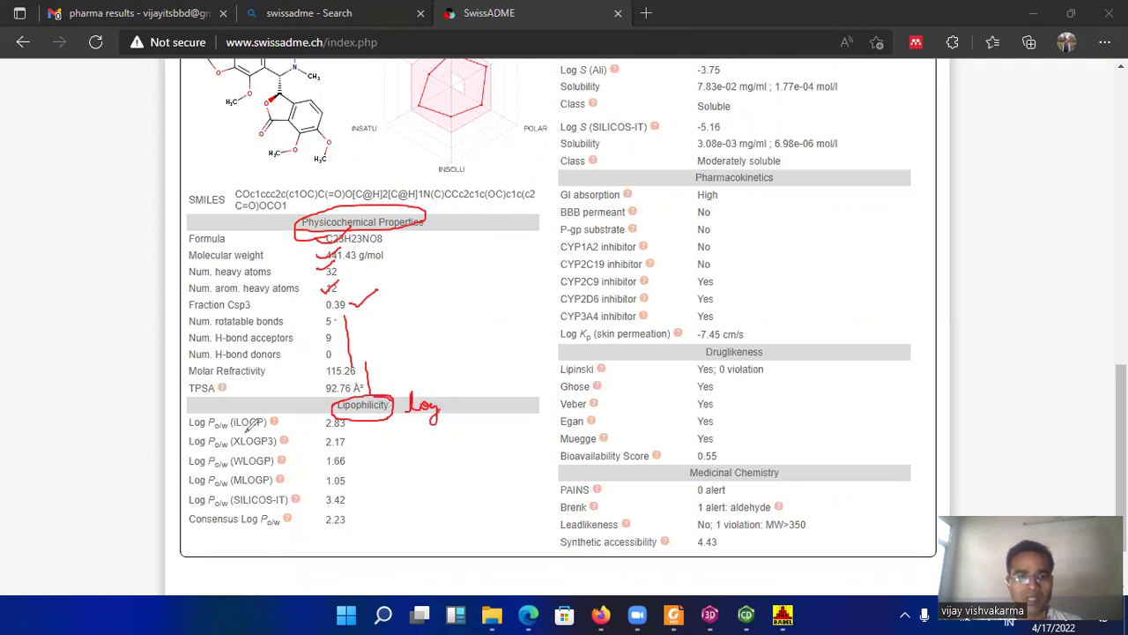
Step: Mark the iLOGP, XLOGP3, MLOGP and SILICOS-IT rows, circle XLOGP3 2.17, then clear the ink
{"action": "mouse_move", "coordinate": [232, 429]}
{"action": "left_mouse_down"}
{"action": "mouse_move", "coordinate": [275, 430]}
{"action": "mouse_move", "coordinate": [283, 441]}
{"action": "left_mouse_up"}
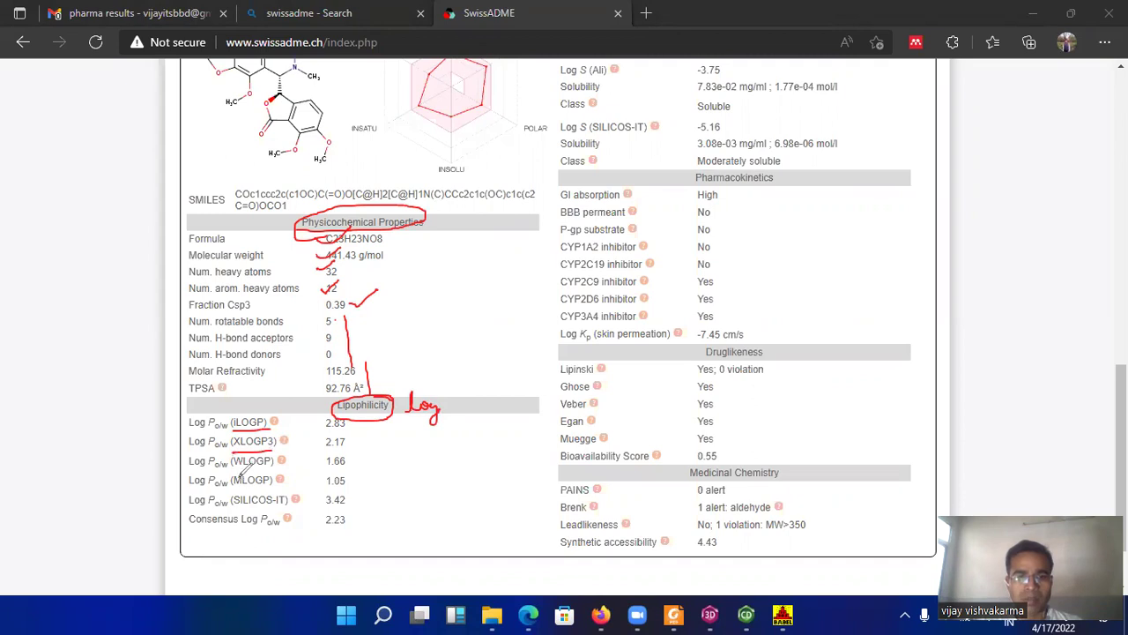
{"action": "mouse_move", "coordinate": [233, 486]}
{"action": "left_mouse_down"}
{"action": "mouse_move", "coordinate": [274, 483]}
{"action": "mouse_move", "coordinate": [260, 504]}
{"action": "mouse_move", "coordinate": [297, 496]}
{"action": "left_mouse_up"}
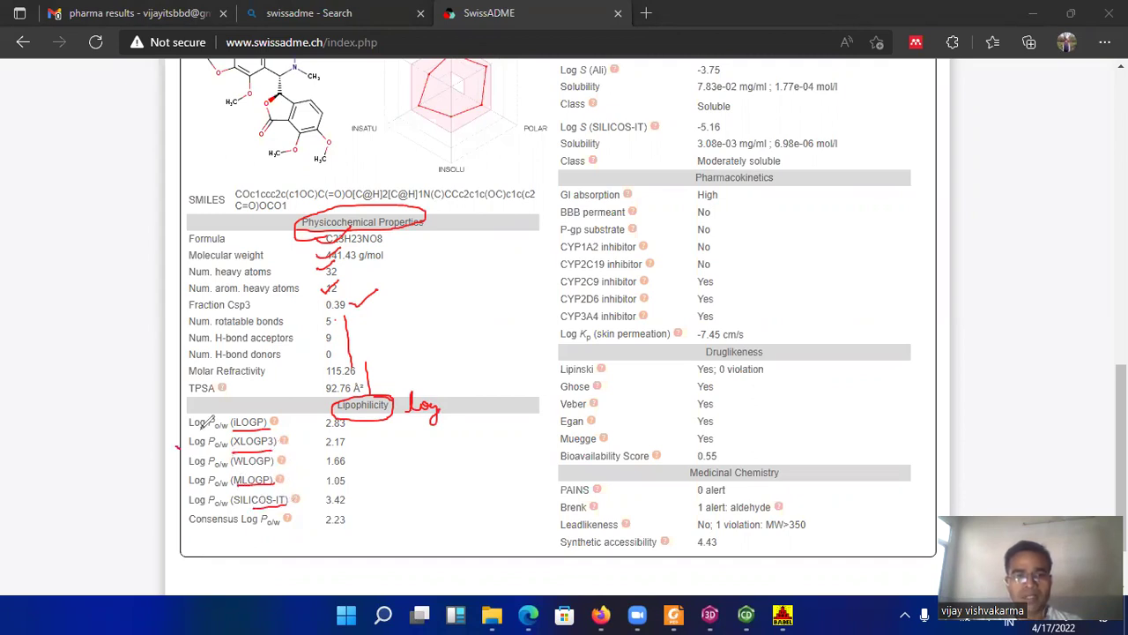
{"action": "left_click_drag", "start_coordinate": [179, 445], "coordinate": [215, 413]}
{"action": "mouse_move", "coordinate": [341, 439]}
{"action": "left_mouse_down"}
{"action": "mouse_move", "coordinate": [320, 449]}
{"action": "mouse_move", "coordinate": [349, 432]}
{"action": "mouse_move", "coordinate": [326, 441]}
{"action": "left_mouse_up"}
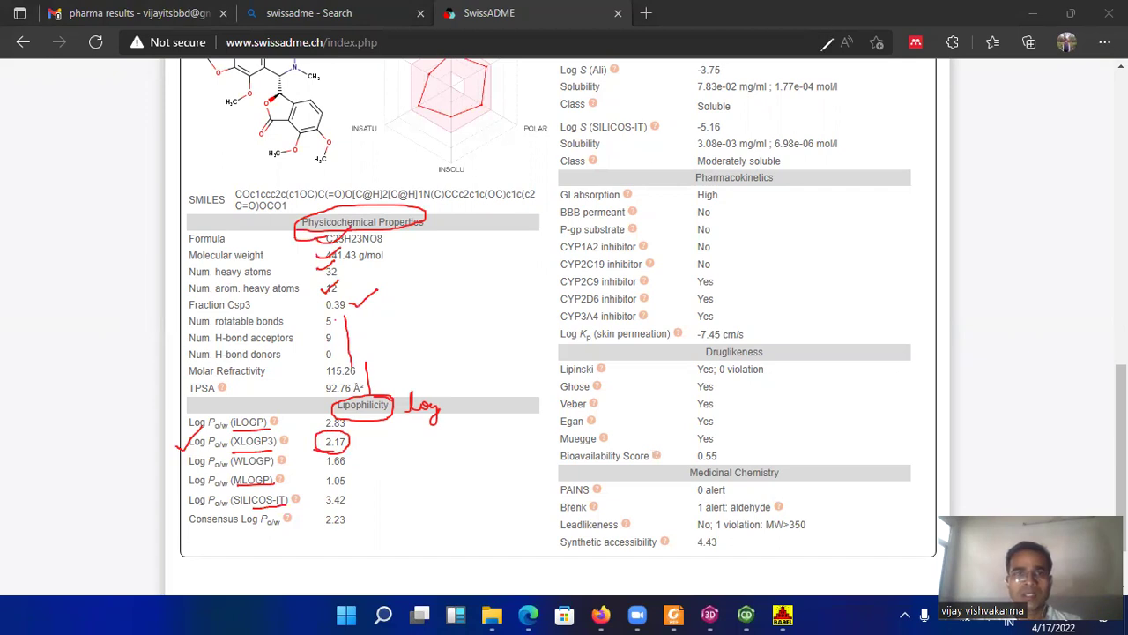
{"action": "key", "text": "Escape"}
{"action": "left_click_drag", "start_coordinate": [559, 160], "coordinate": [879, 245]}
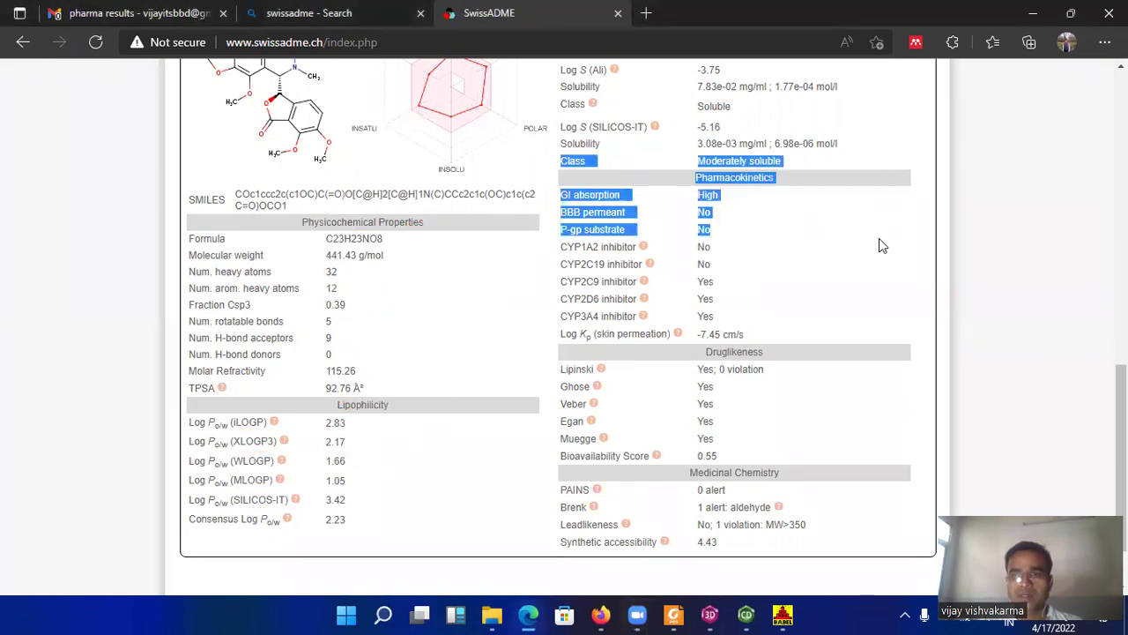
{"action": "left_click", "coordinate": [985, 328]}
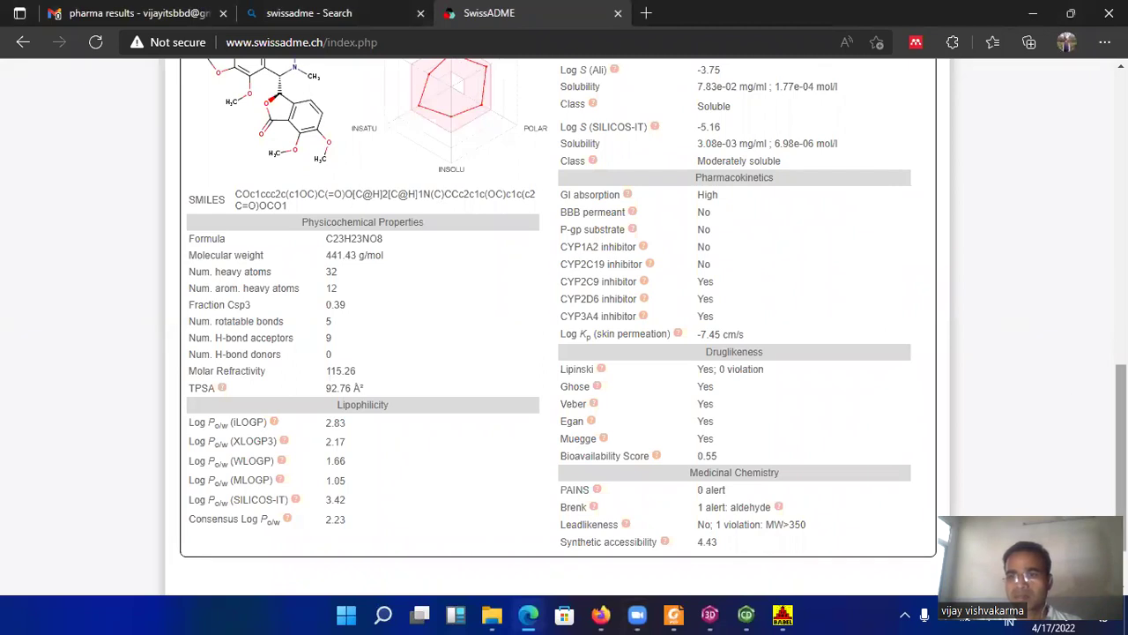
Step: Circle the ESOL Log S value -3.89 and add marks beside it
{"action": "scroll", "coordinate": [1081, 402], "scroll_direction": "up", "scroll_amount": 3}
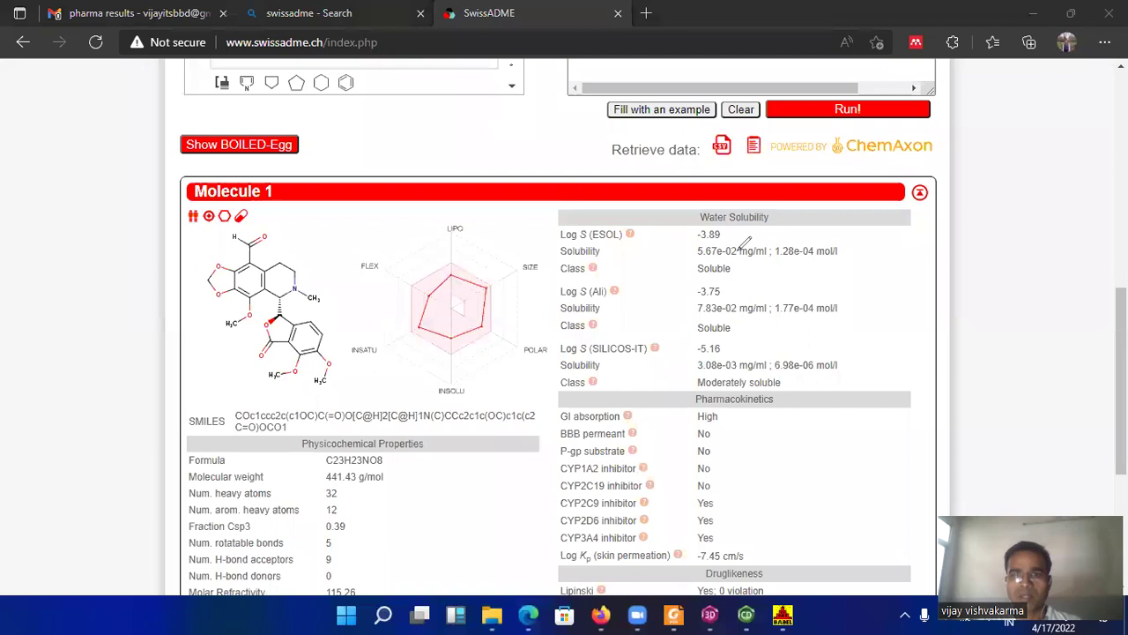
{"action": "mouse_move", "coordinate": [719, 222]}
{"action": "left_mouse_down"}
{"action": "mouse_move", "coordinate": [703, 245]}
{"action": "mouse_move", "coordinate": [718, 216]}
{"action": "left_mouse_up"}
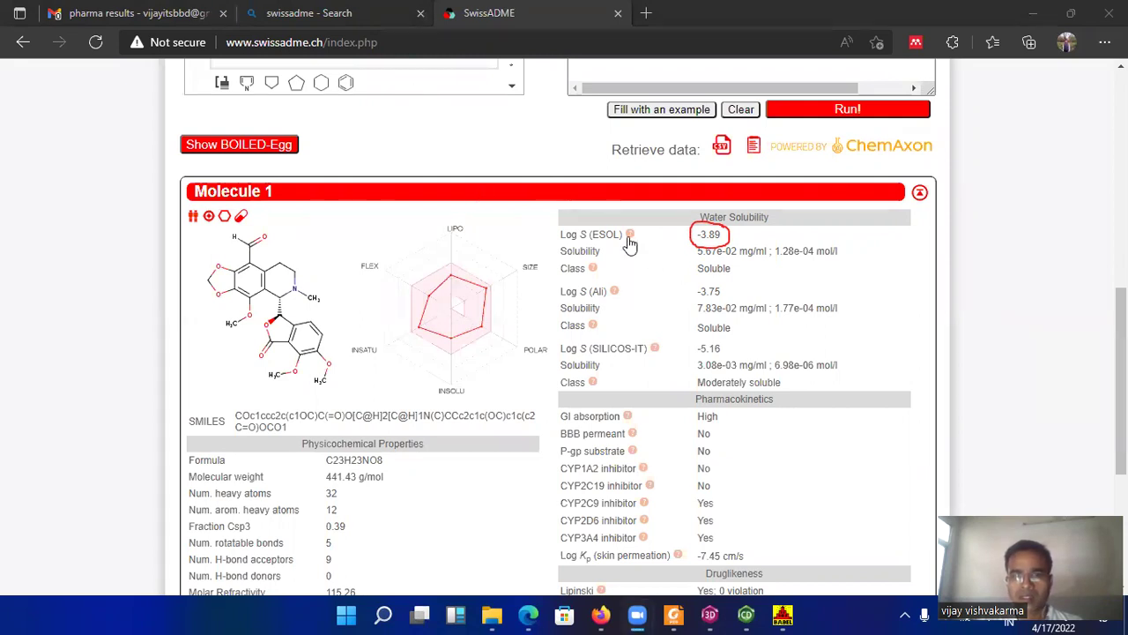
{"action": "mouse_move", "coordinate": [631, 240]}
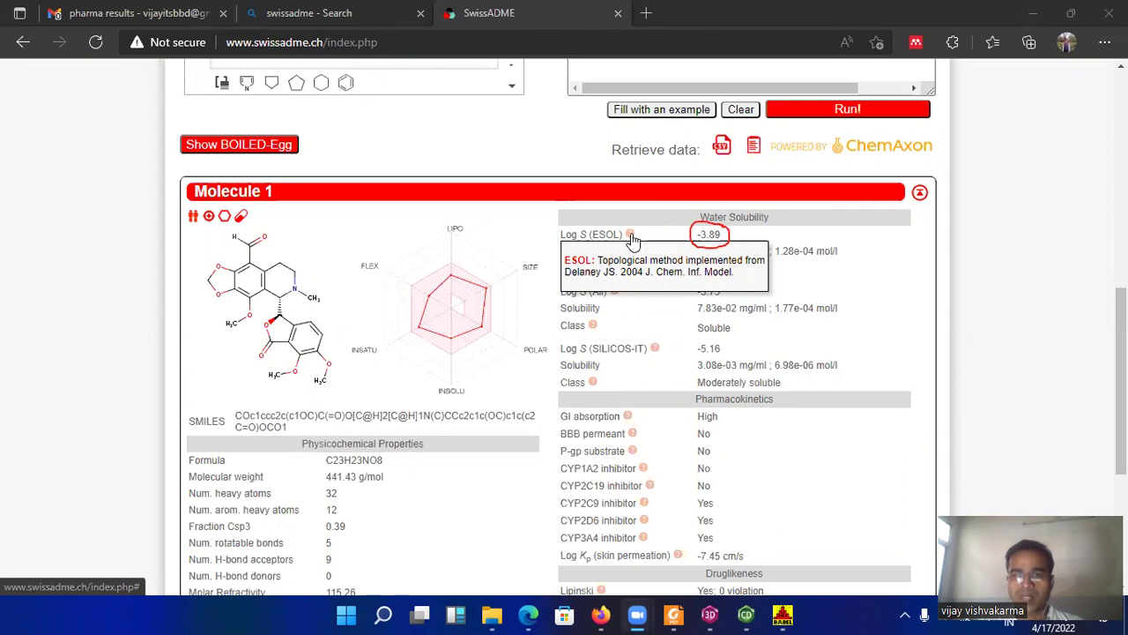
{"action": "left_click_drag", "start_coordinate": [631, 274], "coordinate": [680, 272]}
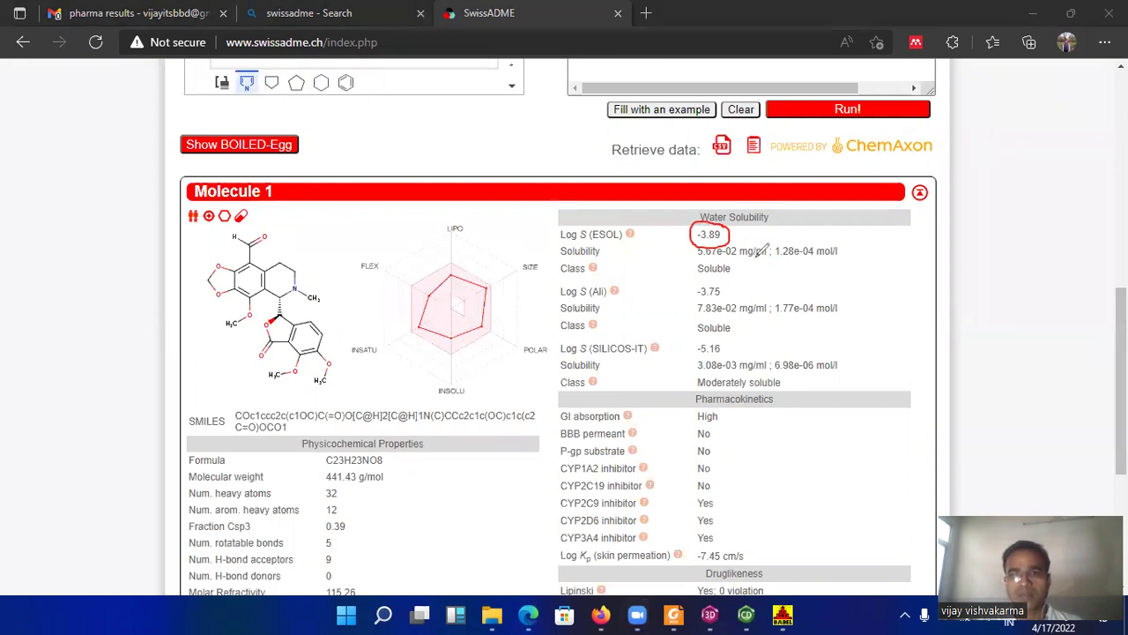
{"action": "left_click_drag", "start_coordinate": [748, 235], "coordinate": [731, 235]}
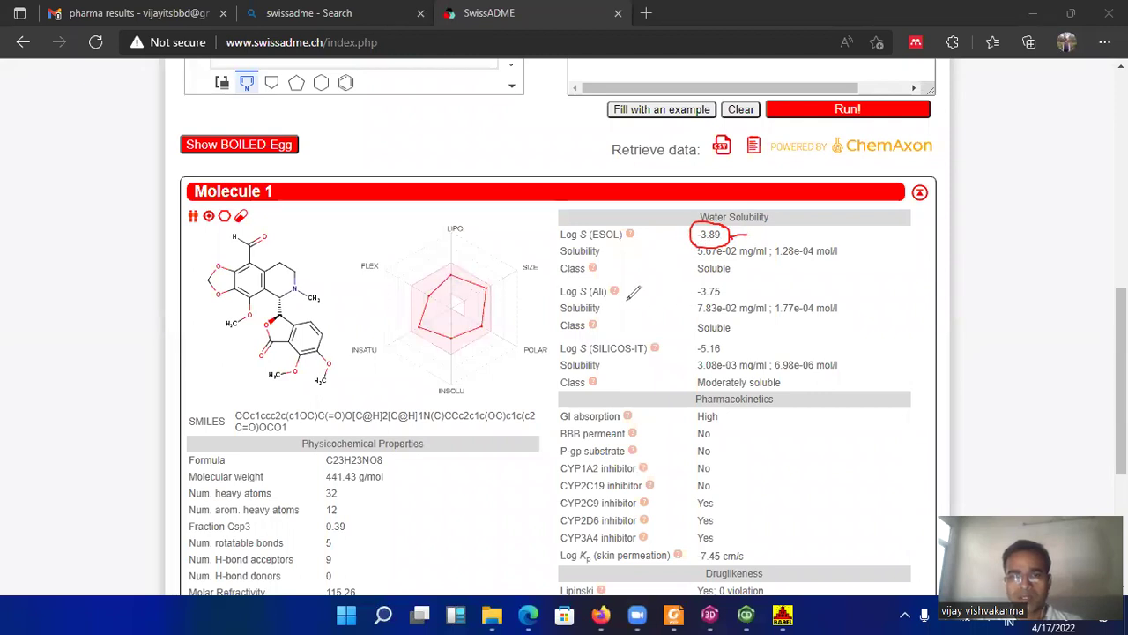
Step: Underline ESOL, Ali, SILICOS-IT and 1.28e-04 mol/l, linking them with a line and an arrow to -3.89
{"action": "left_click_drag", "start_coordinate": [597, 239], "coordinate": [624, 237]}
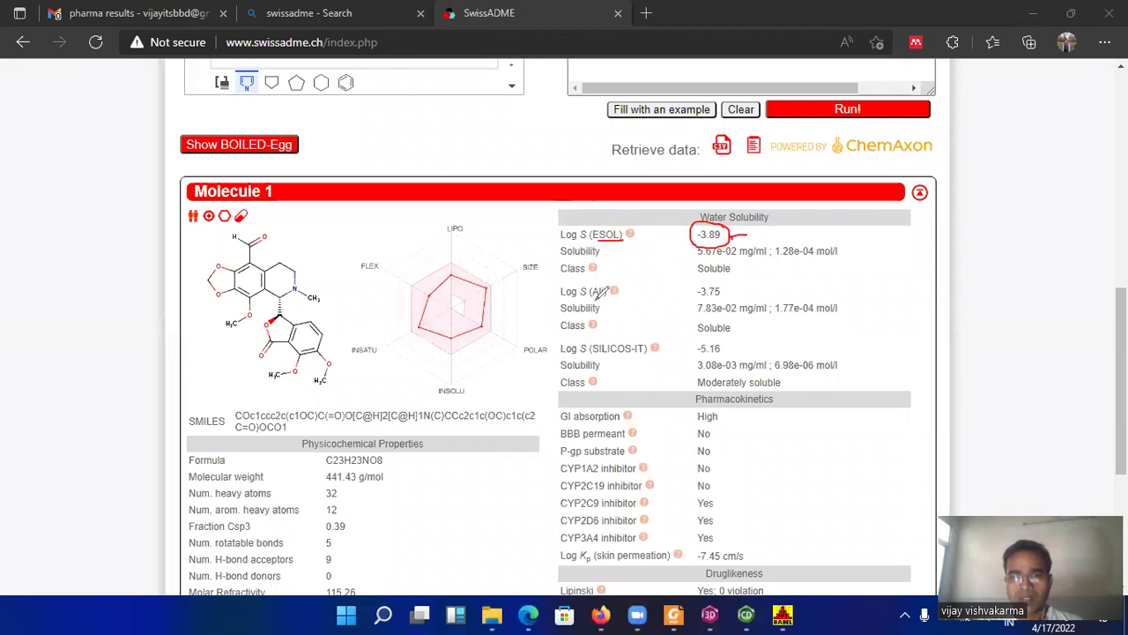
{"action": "left_click_drag", "start_coordinate": [596, 303], "coordinate": [611, 303]}
{"action": "left_click_drag", "start_coordinate": [592, 355], "coordinate": [649, 353]}
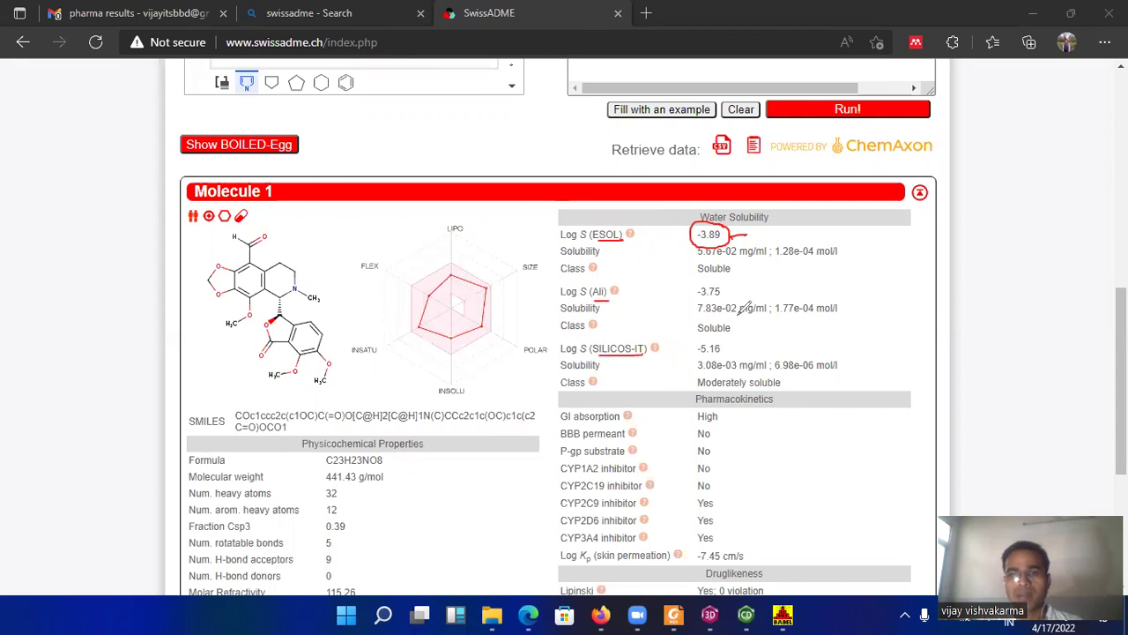
{"action": "mouse_move", "coordinate": [747, 236]}
{"action": "left_mouse_down"}
{"action": "mouse_move", "coordinate": [750, 345]}
{"action": "mouse_move", "coordinate": [780, 298]}
{"action": "mouse_move", "coordinate": [778, 322]}
{"action": "left_mouse_up"}
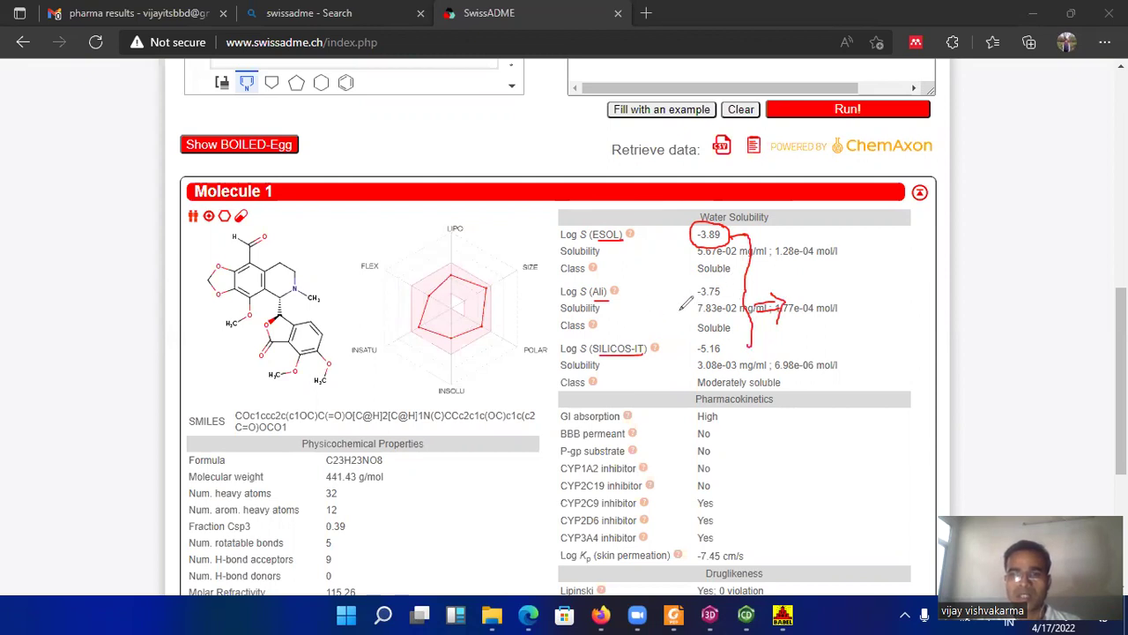
{"action": "left_click_drag", "start_coordinate": [799, 259], "coordinate": [828, 260]}
{"action": "mouse_move", "coordinate": [743, 222]}
{"action": "left_mouse_down"}
{"action": "mouse_move", "coordinate": [729, 234]}
{"action": "mouse_move", "coordinate": [740, 227]}
{"action": "left_mouse_up"}
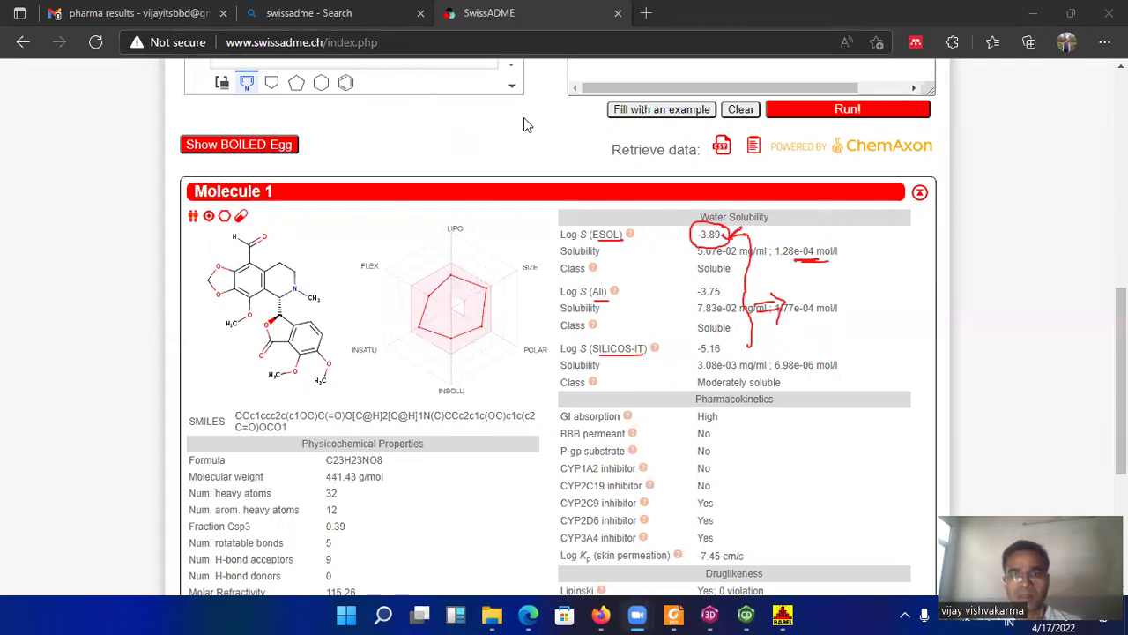
Step: Clear the old ink and circle the Pharmacokinetics heading with an arrow beside it
{"action": "scroll", "coordinate": [1082, 318], "scroll_direction": "down", "scroll_amount": 3}
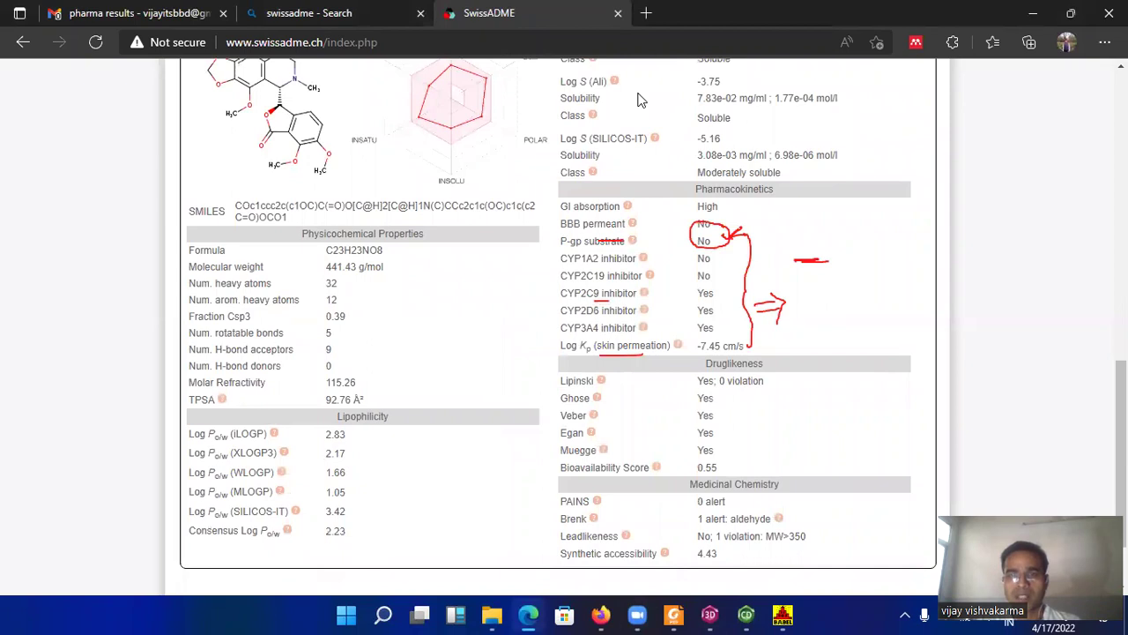
{"action": "key", "text": "Escape"}
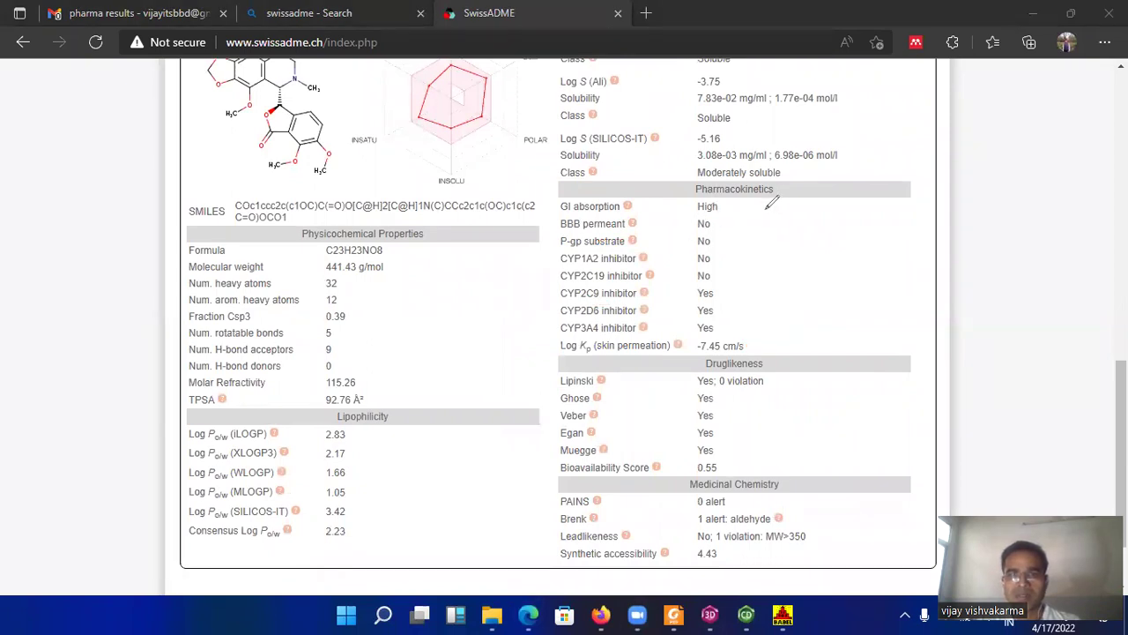
{"action": "mouse_move", "coordinate": [781, 174]}
{"action": "left_mouse_down"}
{"action": "mouse_move", "coordinate": [723, 170]}
{"action": "mouse_move", "coordinate": [686, 185]}
{"action": "mouse_move", "coordinate": [728, 203]}
{"action": "mouse_move", "coordinate": [777, 179]}
{"action": "left_mouse_up"}
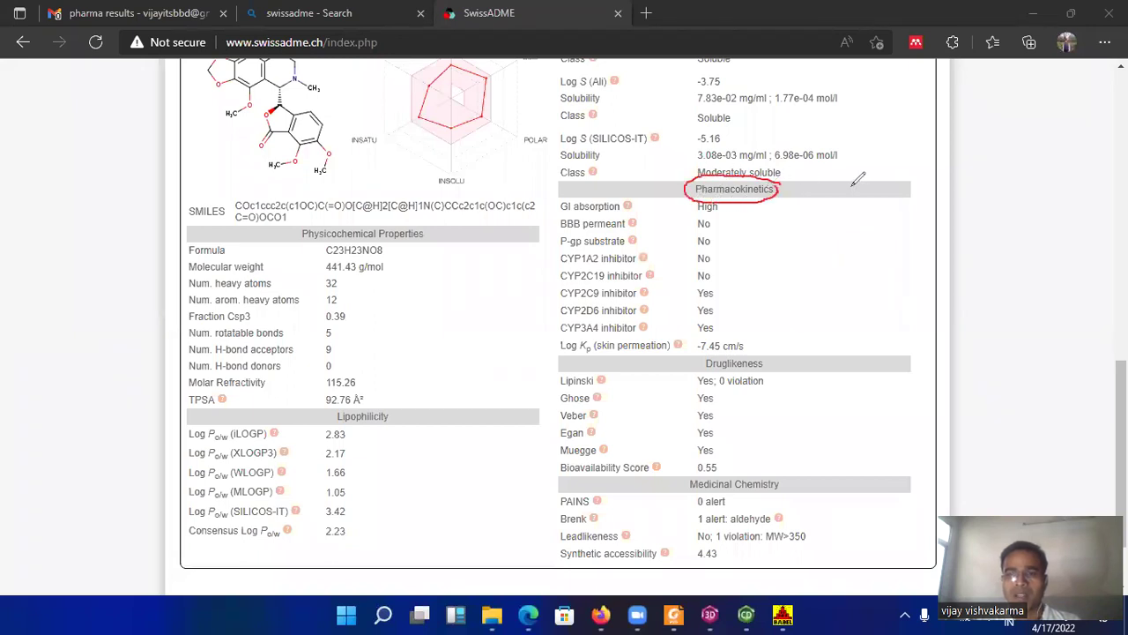
{"action": "left_click", "coordinate": [908, 170]}
{"action": "left_click_drag", "start_coordinate": [908, 170], "coordinate": [936, 165]}
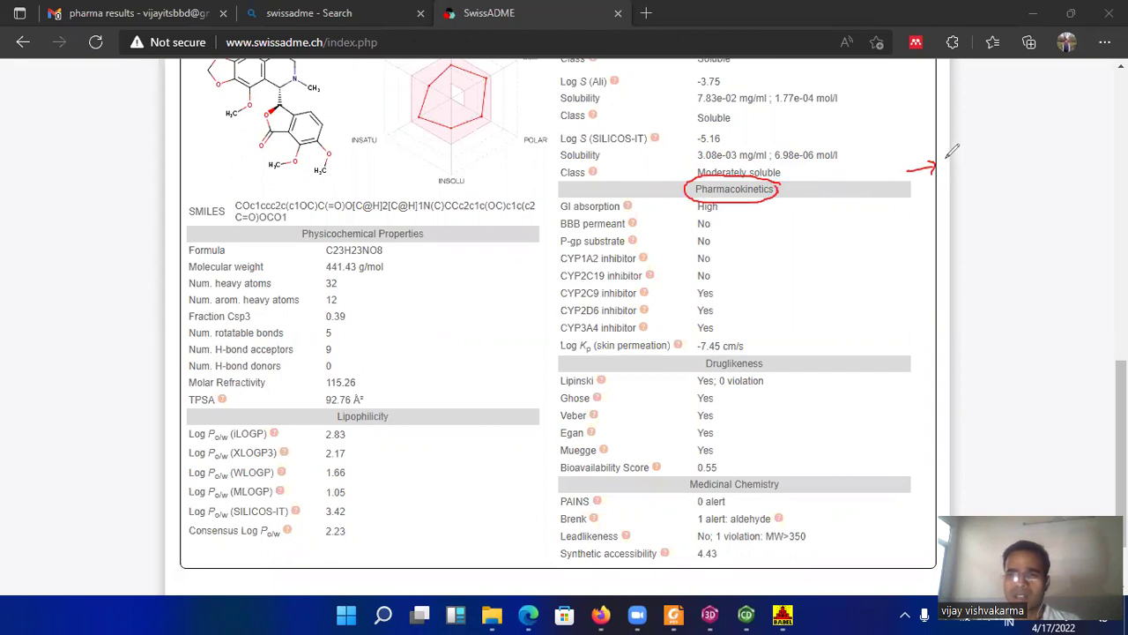
{"action": "left_click_drag", "start_coordinate": [943, 167], "coordinate": [936, 183]}
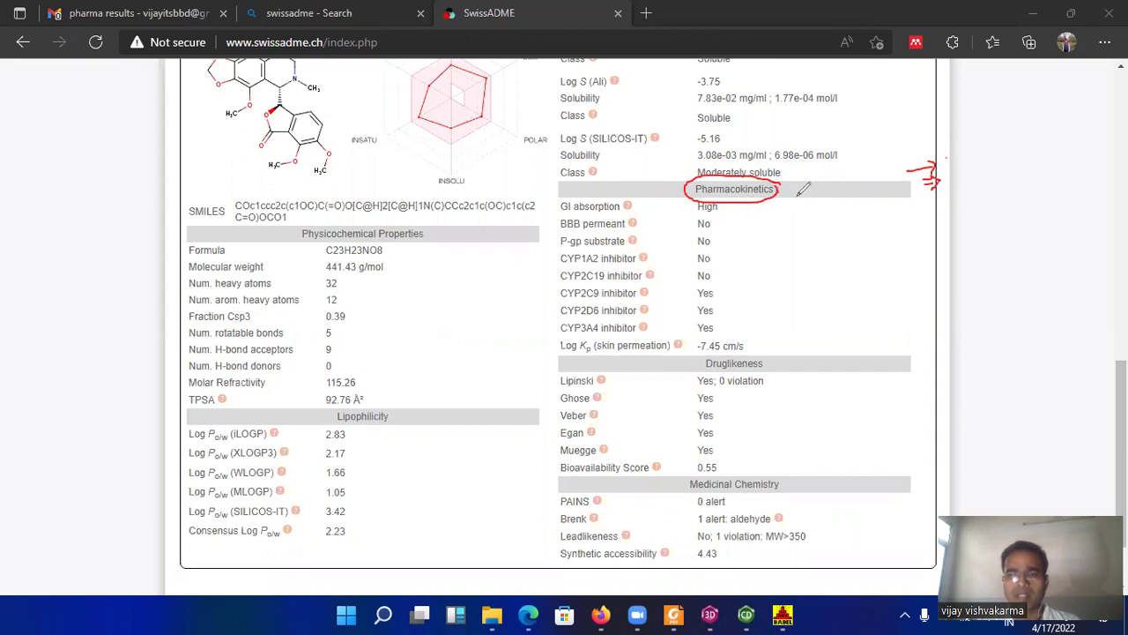
{"action": "left_click_drag", "start_coordinate": [780, 187], "coordinate": [797, 195]}
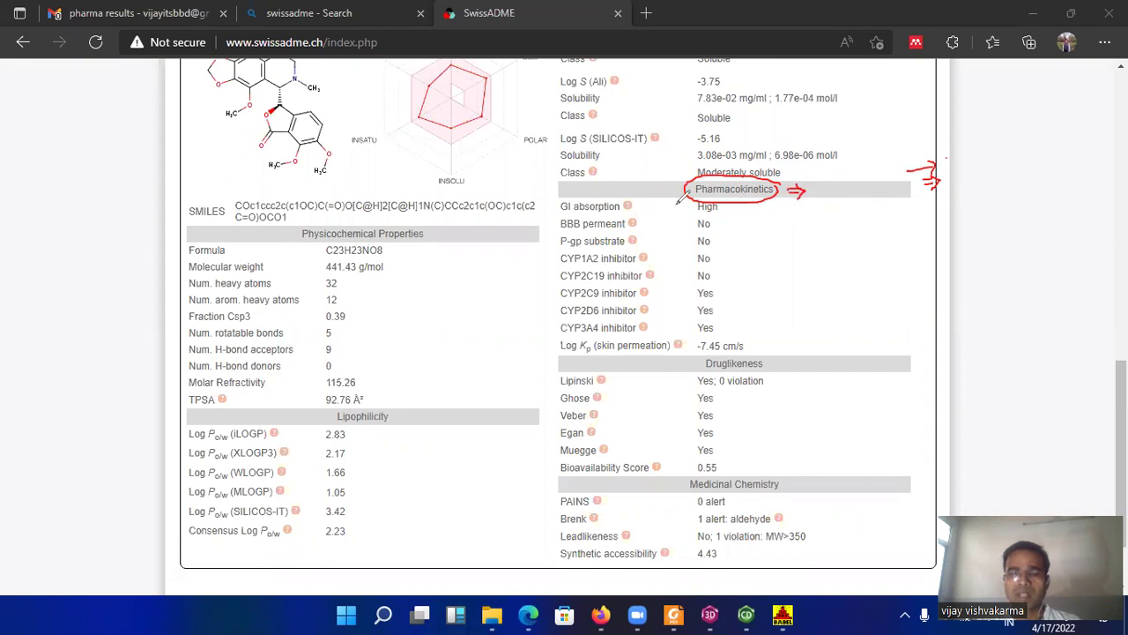
Step: Bracket the pharmacokinetics rows, underline GI absorption and CYP1A2, and tick the CYP Yes values
{"action": "left_click_drag", "start_coordinate": [557, 201], "coordinate": [541, 338]}
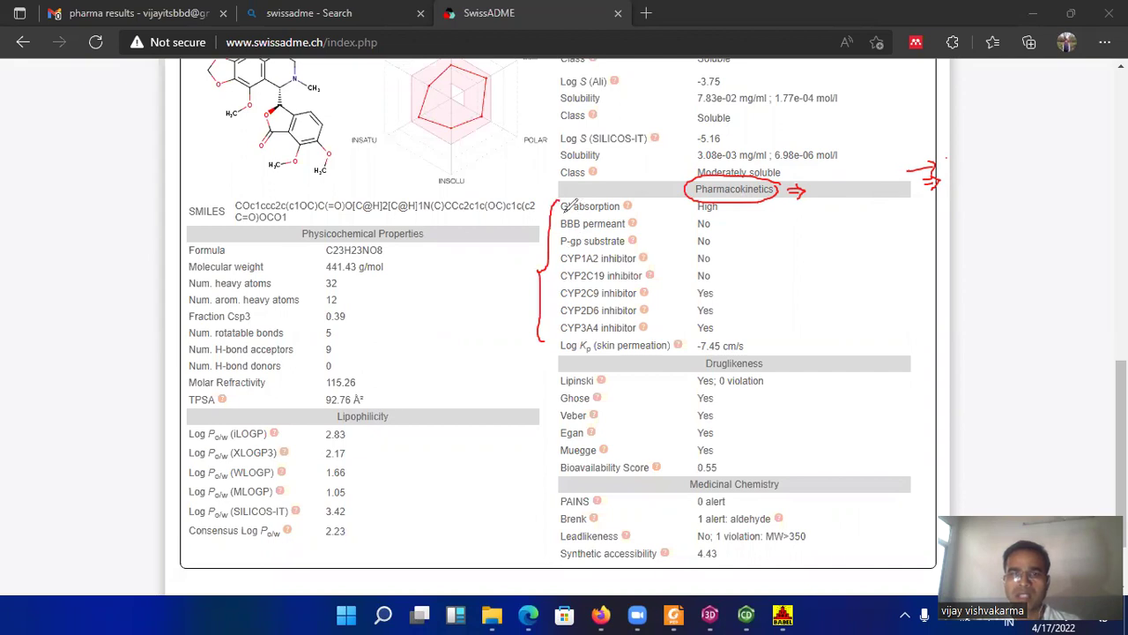
{"action": "mouse_move", "coordinate": [561, 212]}
{"action": "left_mouse_down"}
{"action": "mouse_move", "coordinate": [619, 212]}
{"action": "mouse_move", "coordinate": [589, 232]}
{"action": "mouse_move", "coordinate": [608, 230]}
{"action": "mouse_move", "coordinate": [603, 249]}
{"action": "left_mouse_up"}
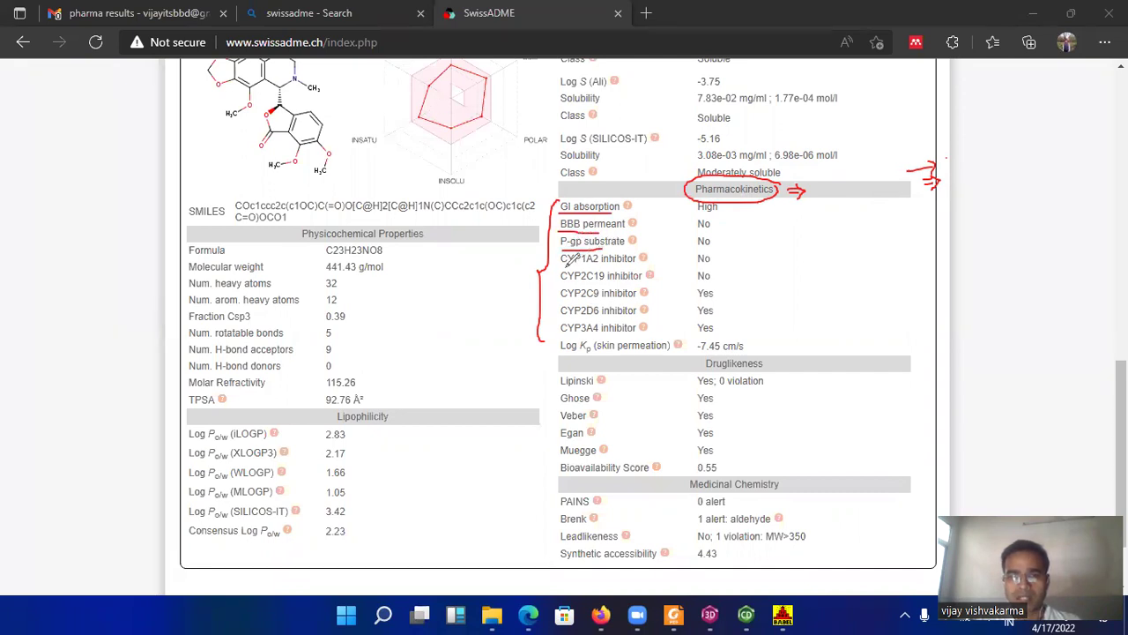
{"action": "mouse_move", "coordinate": [562, 265]}
{"action": "left_mouse_down"}
{"action": "mouse_move", "coordinate": [617, 265]}
{"action": "mouse_move", "coordinate": [552, 295]}
{"action": "mouse_move", "coordinate": [560, 335]}
{"action": "mouse_move", "coordinate": [588, 353]}
{"action": "mouse_move", "coordinate": [646, 351]}
{"action": "left_mouse_up"}
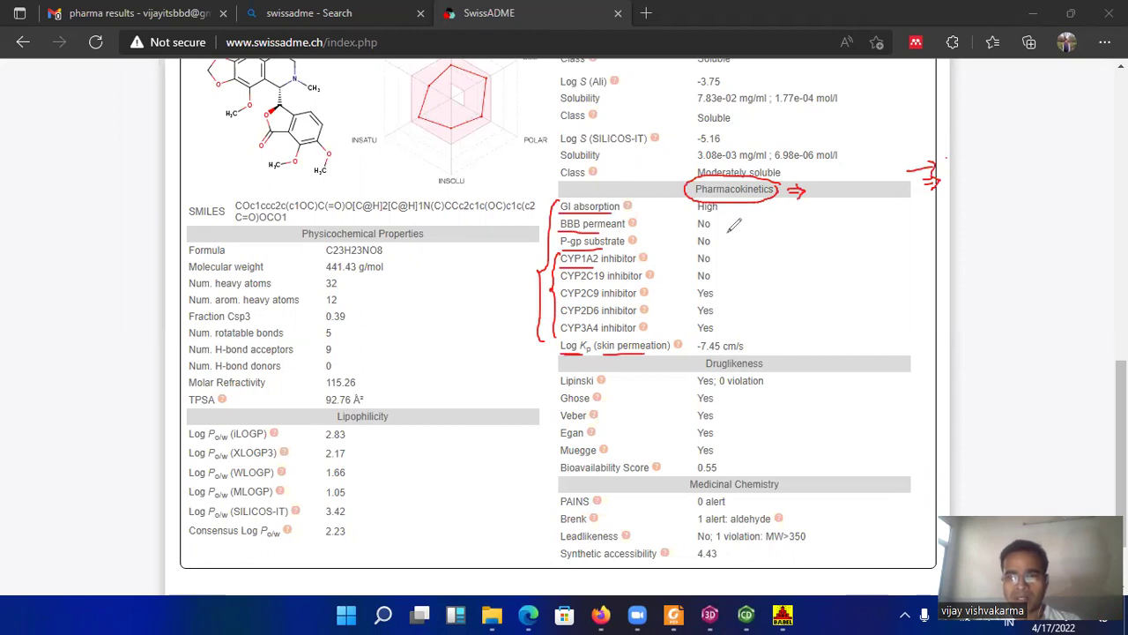
{"action": "left_click_drag", "start_coordinate": [724, 202], "coordinate": [724, 338]}
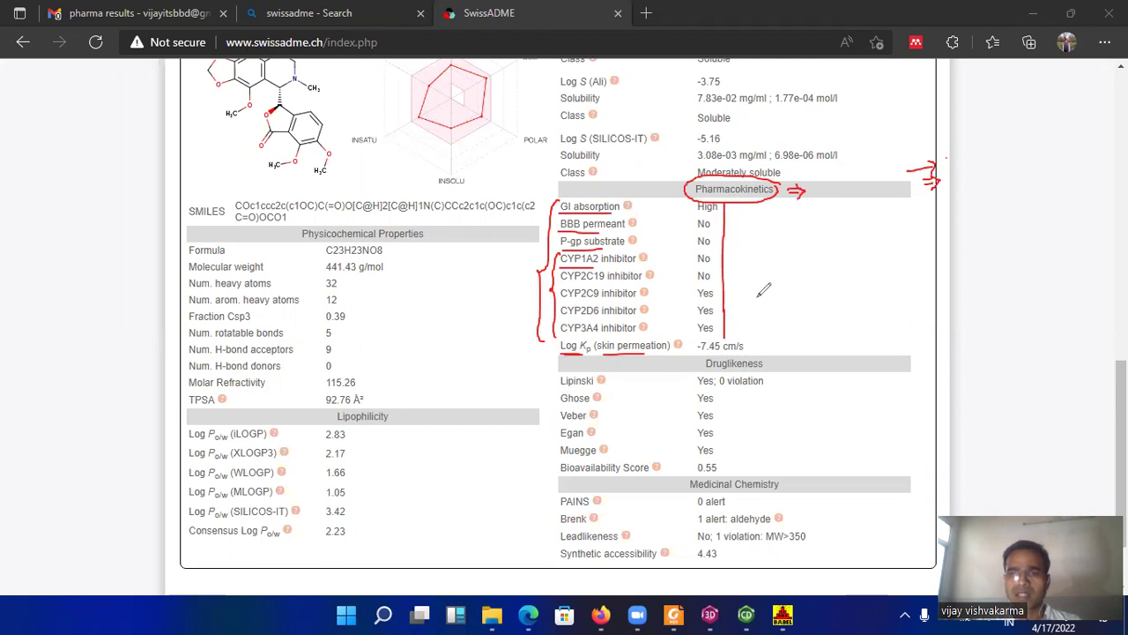
{"action": "mouse_move", "coordinate": [755, 296]}
{"action": "left_mouse_down"}
{"action": "mouse_move", "coordinate": [762, 305]}
{"action": "mouse_move", "coordinate": [783, 289]}
{"action": "left_mouse_up"}
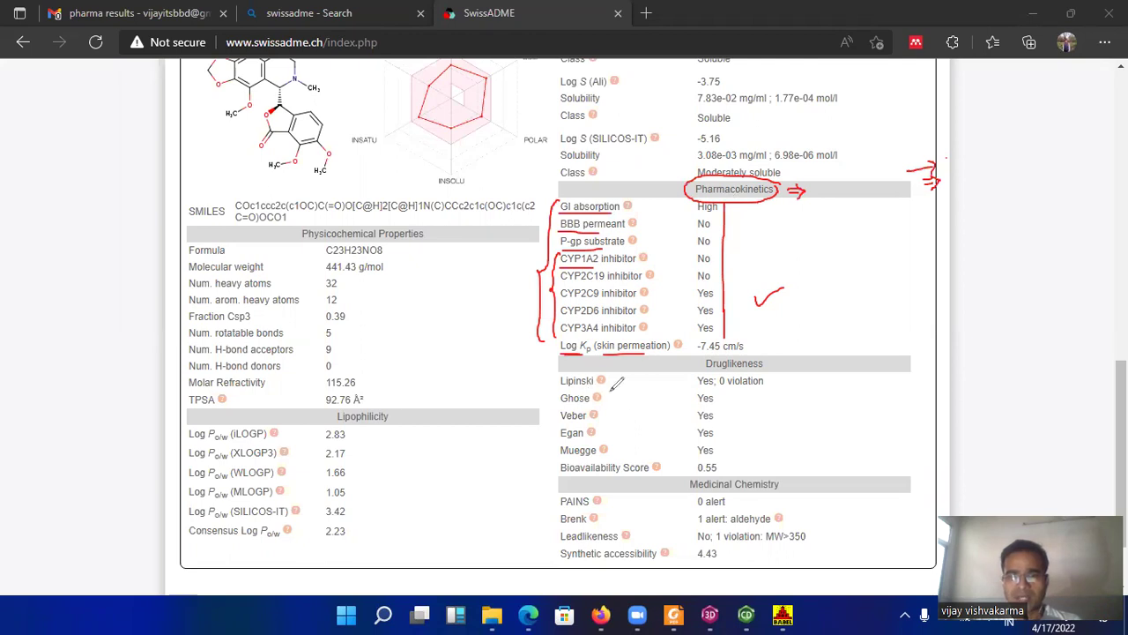
Step: Circle the Druglikeness heading and tick Lipinski, Ghose, Veber, Egan and Muegge
{"action": "mouse_move", "coordinate": [763, 344]}
{"action": "left_mouse_down"}
{"action": "mouse_move", "coordinate": [701, 357]}
{"action": "mouse_move", "coordinate": [707, 372]}
{"action": "mouse_move", "coordinate": [756, 384]}
{"action": "mouse_move", "coordinate": [766, 346]}
{"action": "left_mouse_up"}
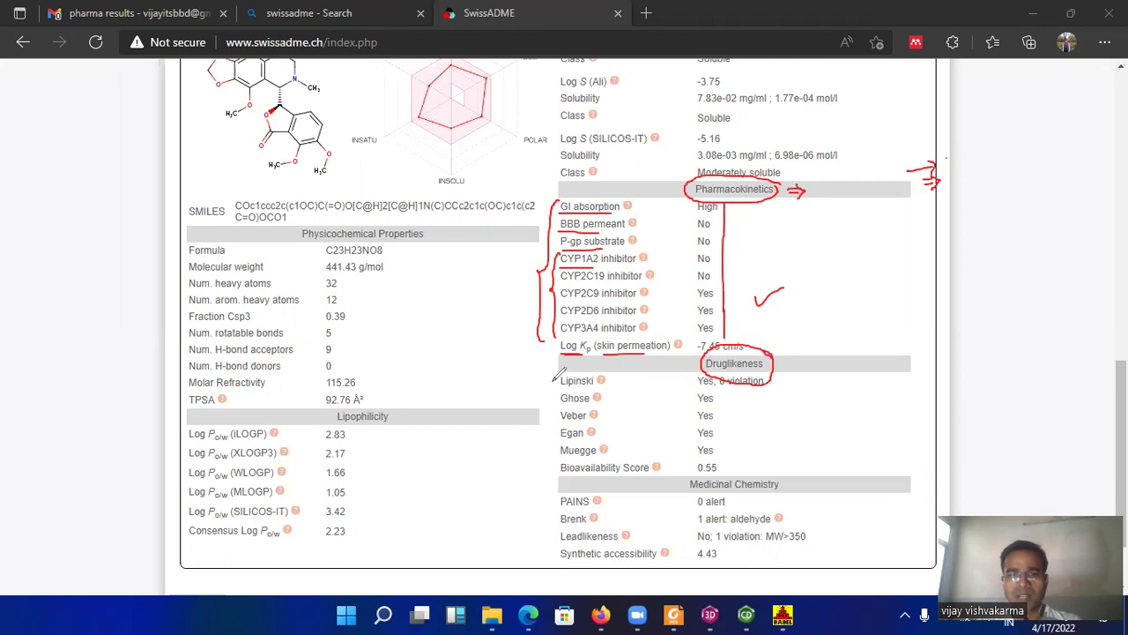
{"action": "mouse_move", "coordinate": [548, 378]}
{"action": "left_mouse_down"}
{"action": "mouse_move", "coordinate": [562, 374]}
{"action": "mouse_move", "coordinate": [564, 407]}
{"action": "left_mouse_up"}
{"action": "mouse_move", "coordinate": [554, 430]}
{"action": "left_mouse_down"}
{"action": "mouse_move", "coordinate": [566, 427]}
{"action": "mouse_move", "coordinate": [570, 439]}
{"action": "left_mouse_up"}
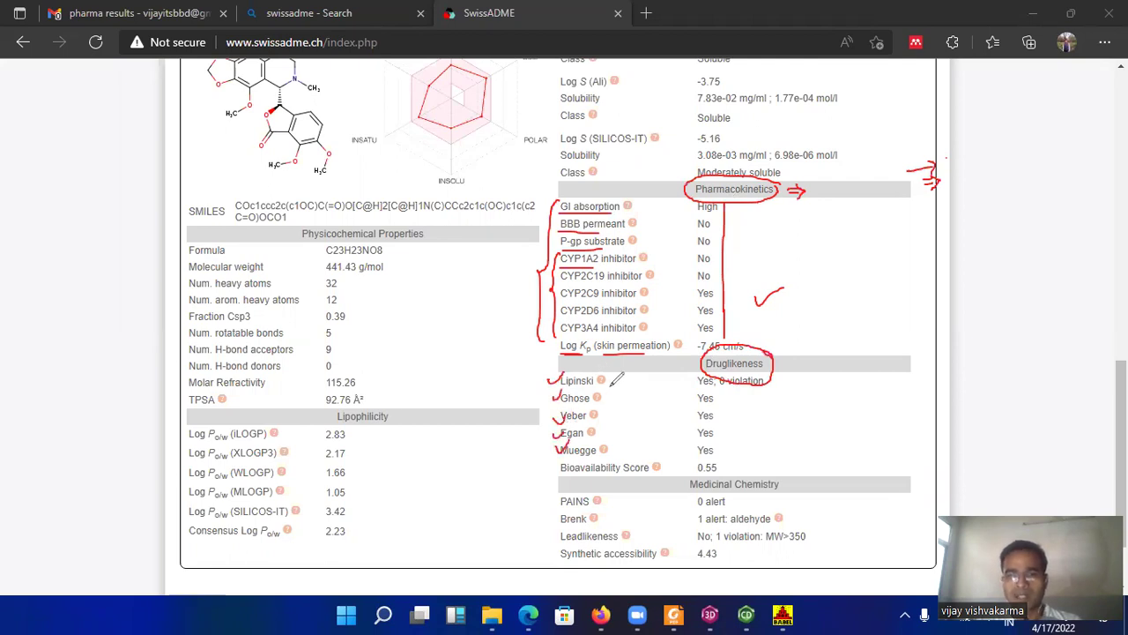
Step: Draw arrows and a note from Lipinski to its 'Yes; 0 violation' result
{"action": "mouse_move", "coordinate": [610, 377]}
{"action": "left_mouse_down"}
{"action": "mouse_move", "coordinate": [638, 378]}
{"action": "mouse_move", "coordinate": [629, 386]}
{"action": "left_mouse_up"}
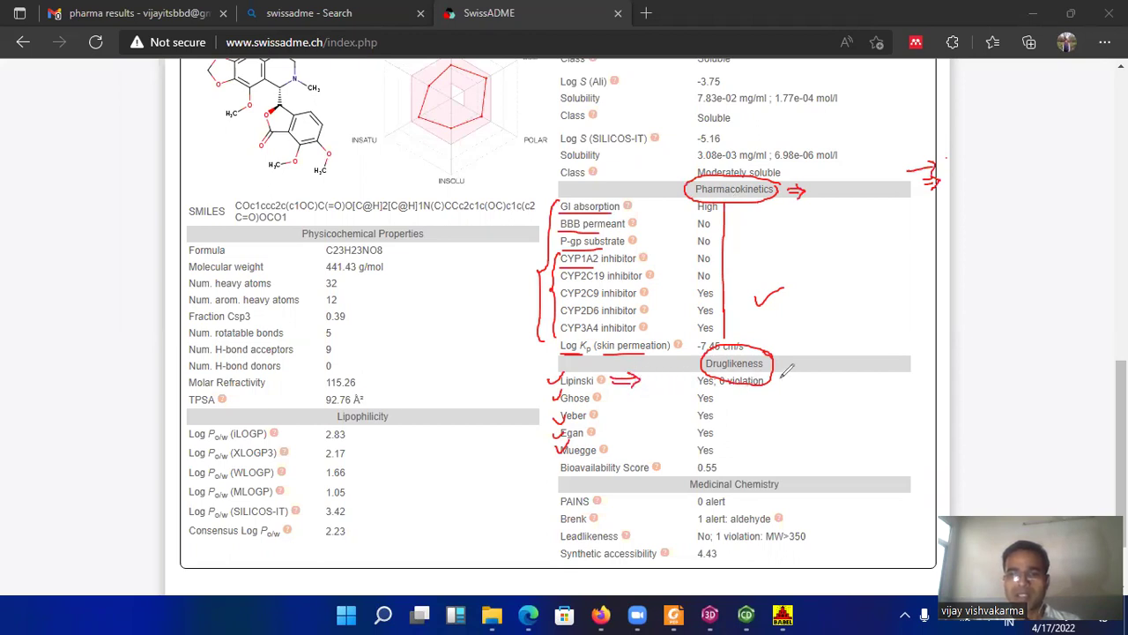
{"action": "mouse_move", "coordinate": [777, 379]}
{"action": "left_mouse_down"}
{"action": "mouse_move", "coordinate": [798, 379]}
{"action": "mouse_move", "coordinate": [793, 388]}
{"action": "mouse_move", "coordinate": [859, 377]}
{"action": "mouse_move", "coordinate": [845, 391]}
{"action": "left_mouse_up"}
{"action": "left_click_drag", "start_coordinate": [838, 397], "coordinate": [847, 396]}
{"action": "left_click_drag", "start_coordinate": [858, 385], "coordinate": [866, 385]}
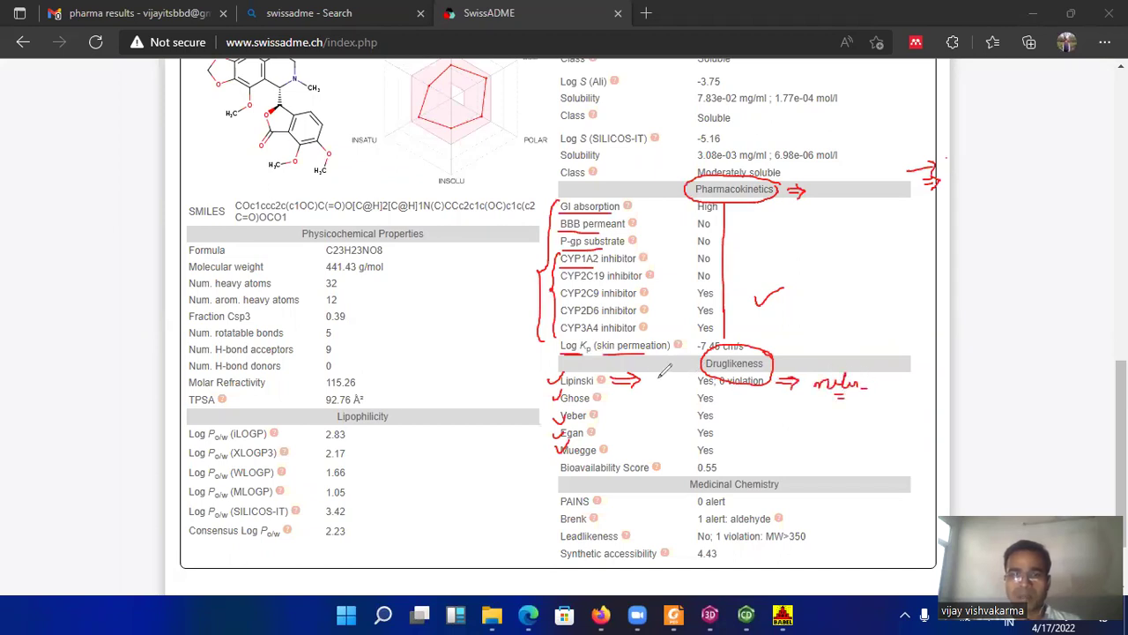
{"action": "left_click_drag", "start_coordinate": [650, 379], "coordinate": [670, 374]}
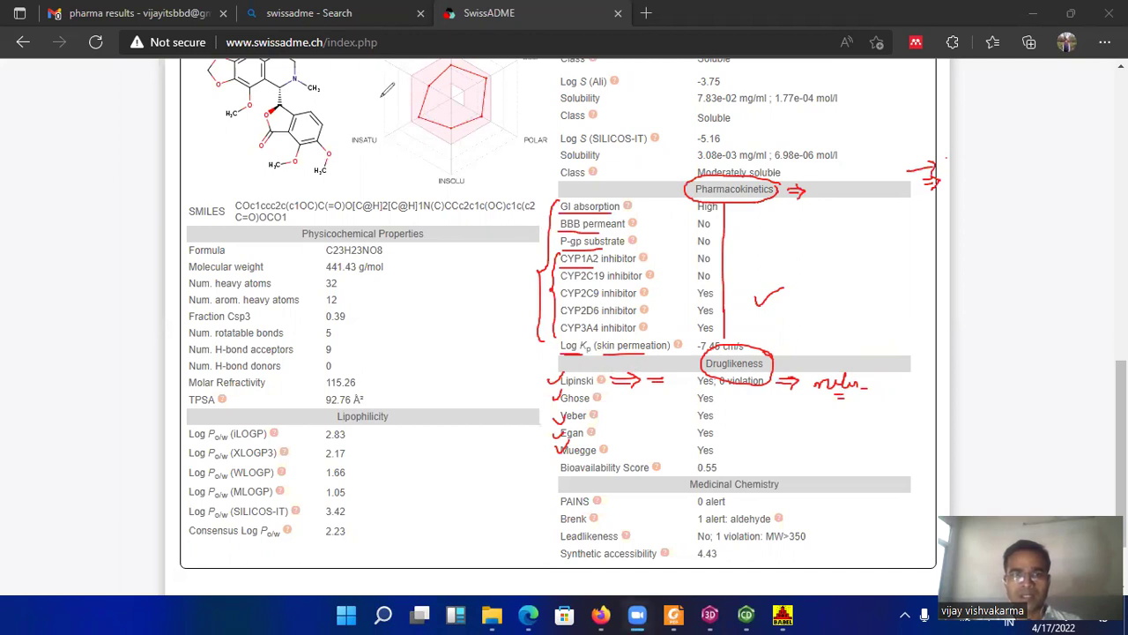
{"action": "mouse_move", "coordinate": [602, 386]}
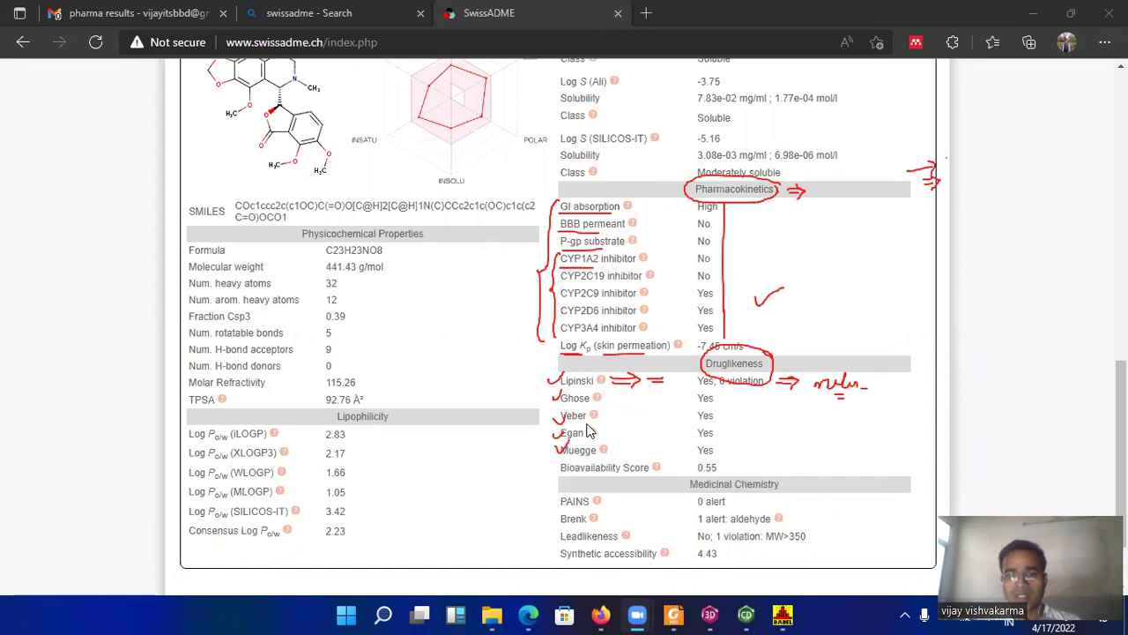
{"action": "left_click_drag", "start_coordinate": [587, 415], "coordinate": [572, 415]}
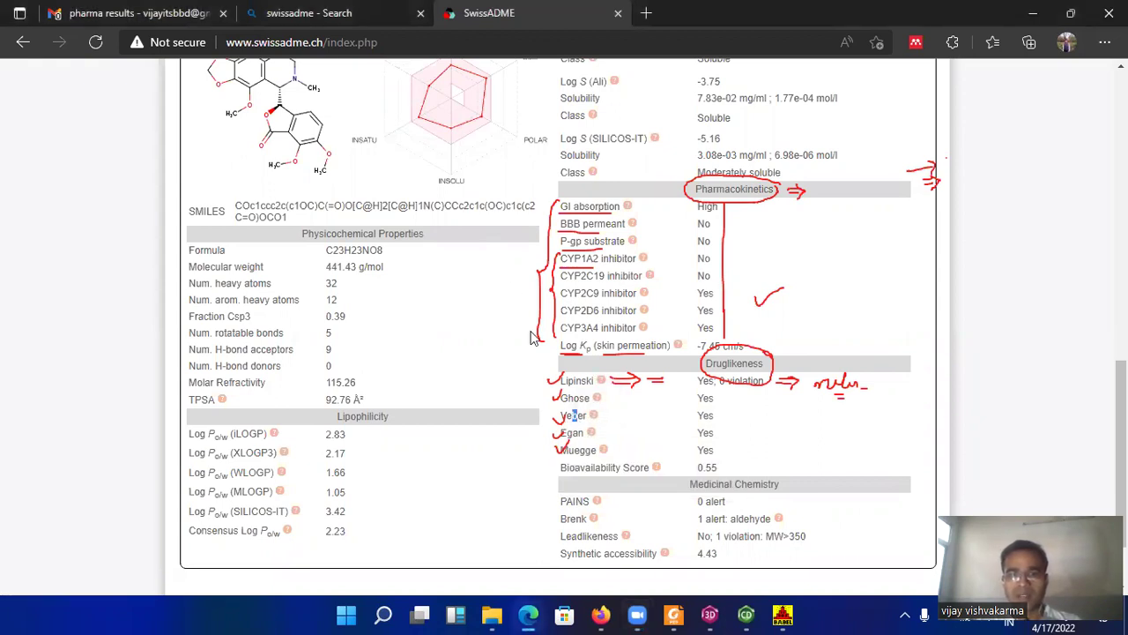
{"action": "key", "text": "alt+Tab"}
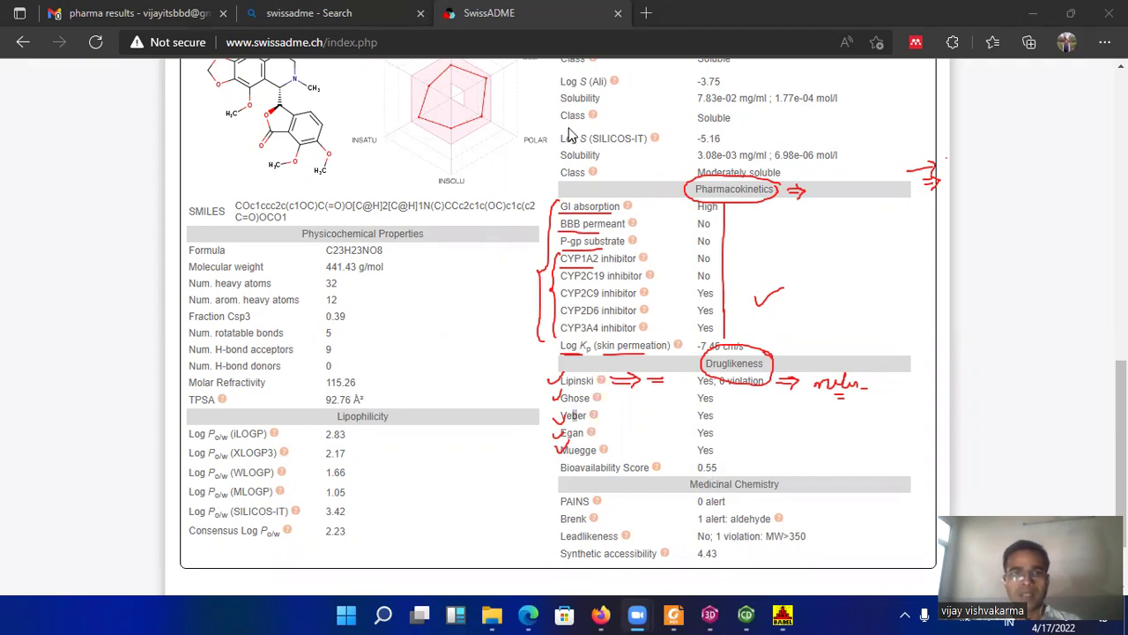
Step: Mark Medicinal Chemistry, underlining 4.43 and Brenk 1 alert and circling PAINS 0 alert and the aldehyde alert
{"action": "mouse_move", "coordinate": [780, 474]}
{"action": "left_mouse_down"}
{"action": "mouse_move", "coordinate": [686, 475]}
{"action": "mouse_move", "coordinate": [689, 487]}
{"action": "mouse_move", "coordinate": [728, 494]}
{"action": "mouse_move", "coordinate": [789, 472]}
{"action": "left_mouse_up"}
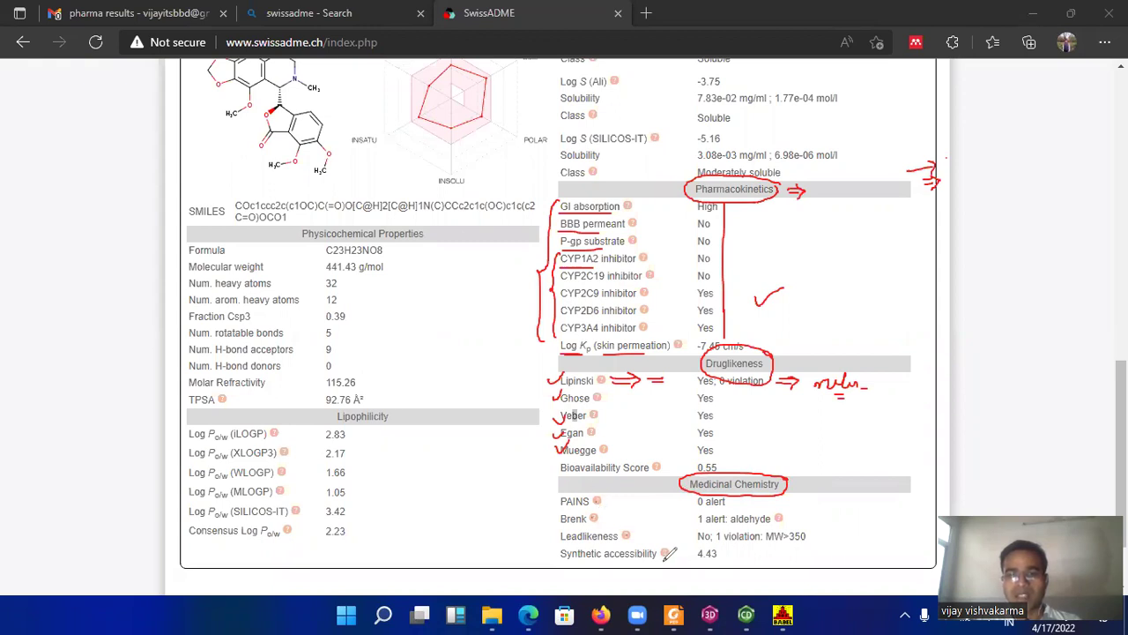
{"action": "left_click_drag", "start_coordinate": [663, 561], "coordinate": [763, 549]}
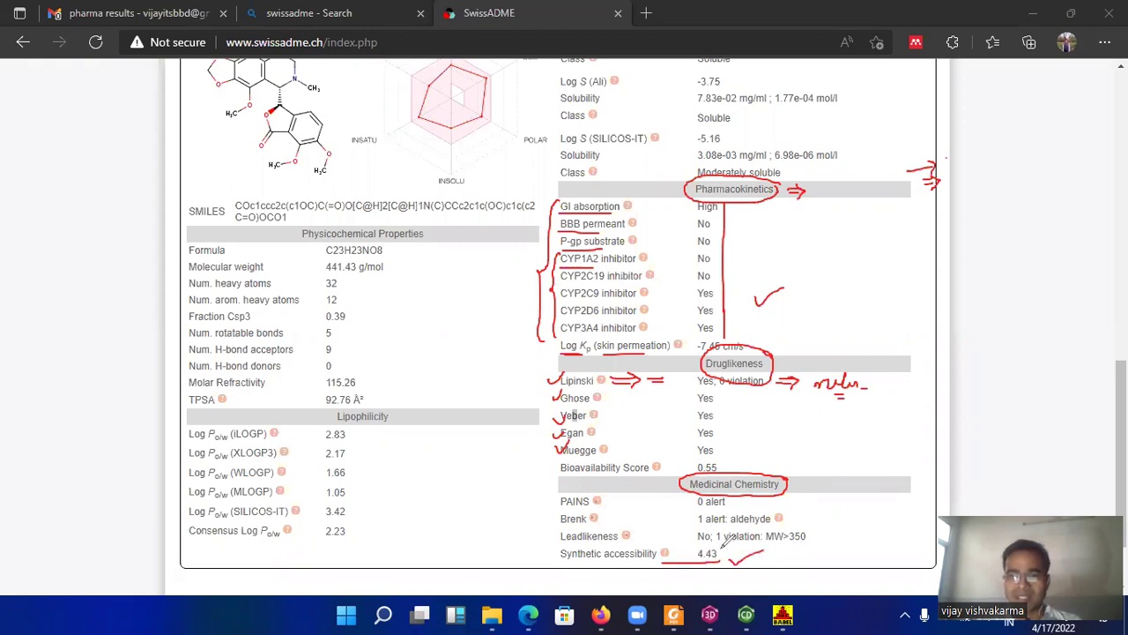
{"action": "mouse_move", "coordinate": [728, 495]}
{"action": "left_mouse_down"}
{"action": "mouse_move", "coordinate": [691, 496]}
{"action": "mouse_move", "coordinate": [719, 511]}
{"action": "mouse_move", "coordinate": [745, 497]}
{"action": "left_mouse_up"}
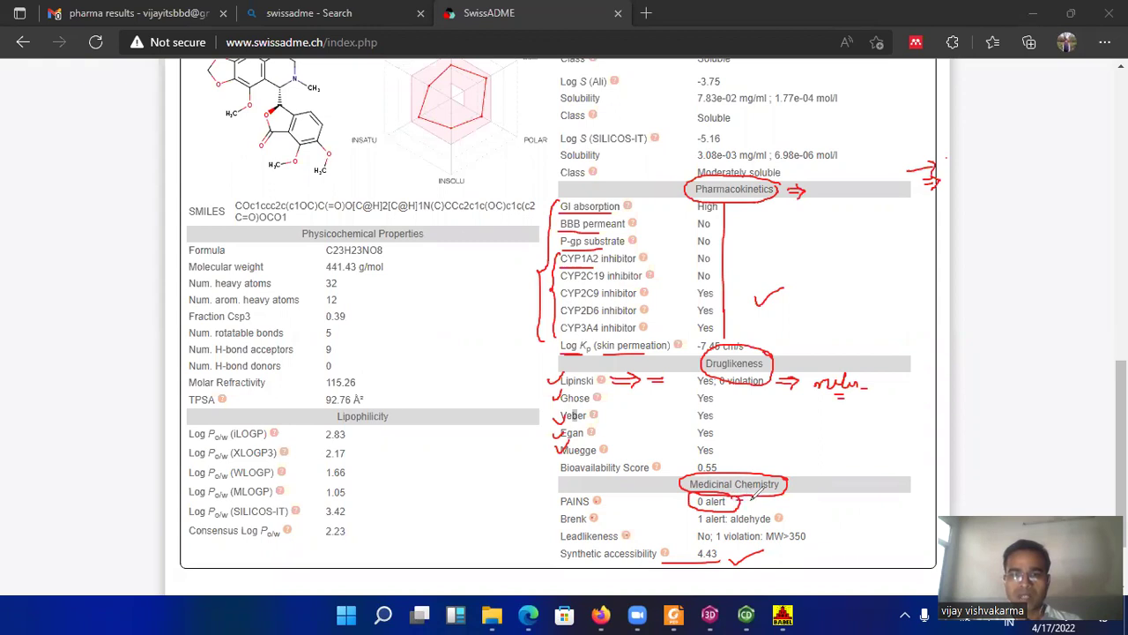
{"action": "left_click_drag", "start_coordinate": [730, 499], "coordinate": [755, 504]}
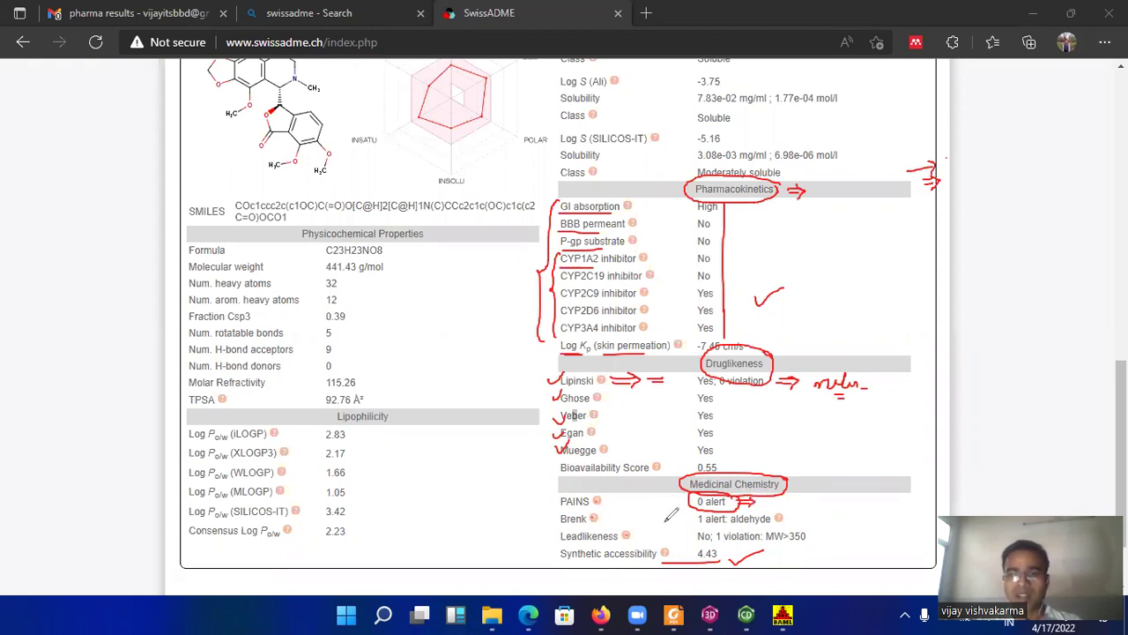
{"action": "left_click_drag", "start_coordinate": [698, 526], "coordinate": [732, 520]}
{"action": "mouse_move", "coordinate": [741, 521]}
{"action": "left_mouse_down"}
{"action": "mouse_move", "coordinate": [781, 518]}
{"action": "mouse_move", "coordinate": [734, 507]}
{"action": "mouse_move", "coordinate": [729, 525]}
{"action": "mouse_move", "coordinate": [796, 521]}
{"action": "left_mouse_up"}
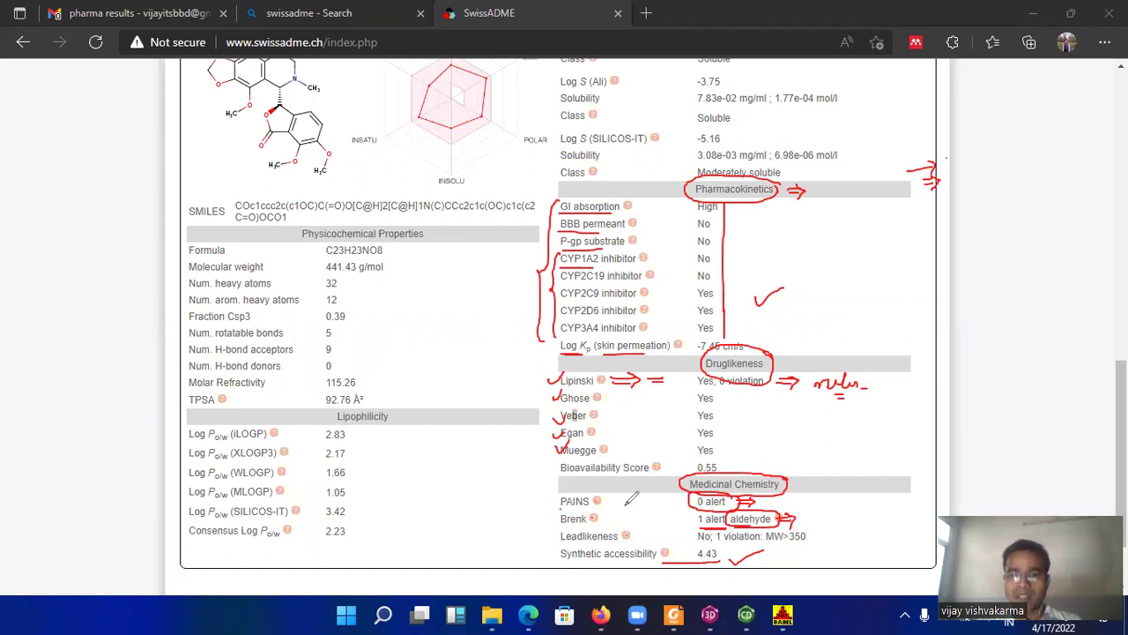
Step: Tick the PAINS, Brenk and Leadlikeness rows, then erase all the red ink
{"action": "left_click_drag", "start_coordinate": [617, 506], "coordinate": [635, 504]}
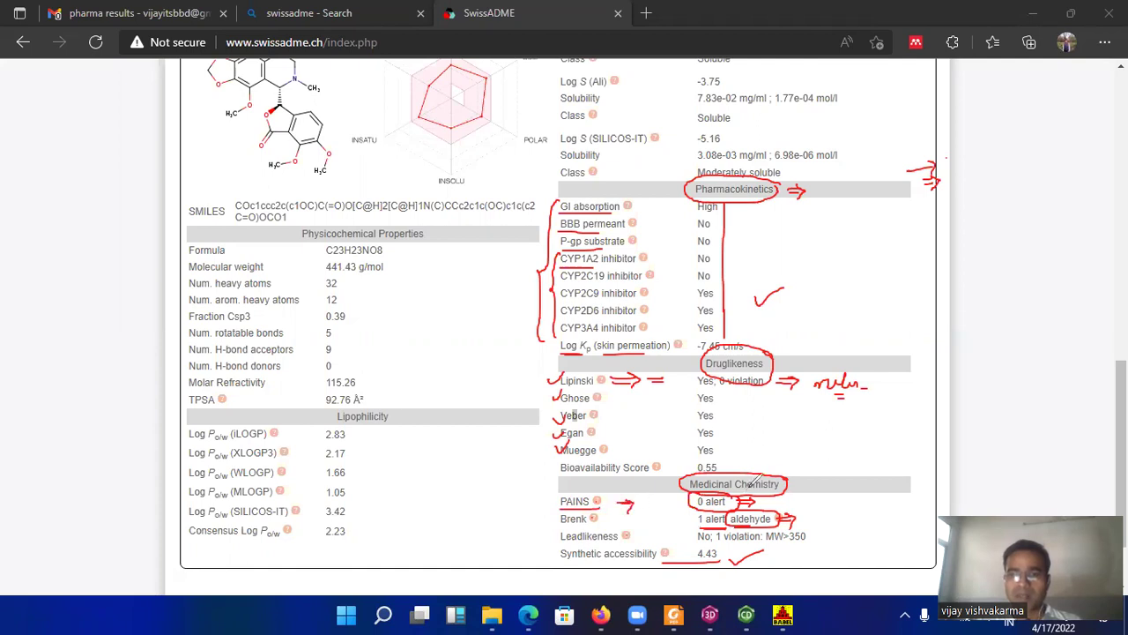
{"action": "left_click_drag", "start_coordinate": [780, 485], "coordinate": [801, 484]}
{"action": "mouse_move", "coordinate": [555, 501]}
{"action": "left_mouse_down"}
{"action": "mouse_move", "coordinate": [571, 492]}
{"action": "mouse_move", "coordinate": [552, 539]}
{"action": "mouse_move", "coordinate": [565, 552]}
{"action": "left_mouse_up"}
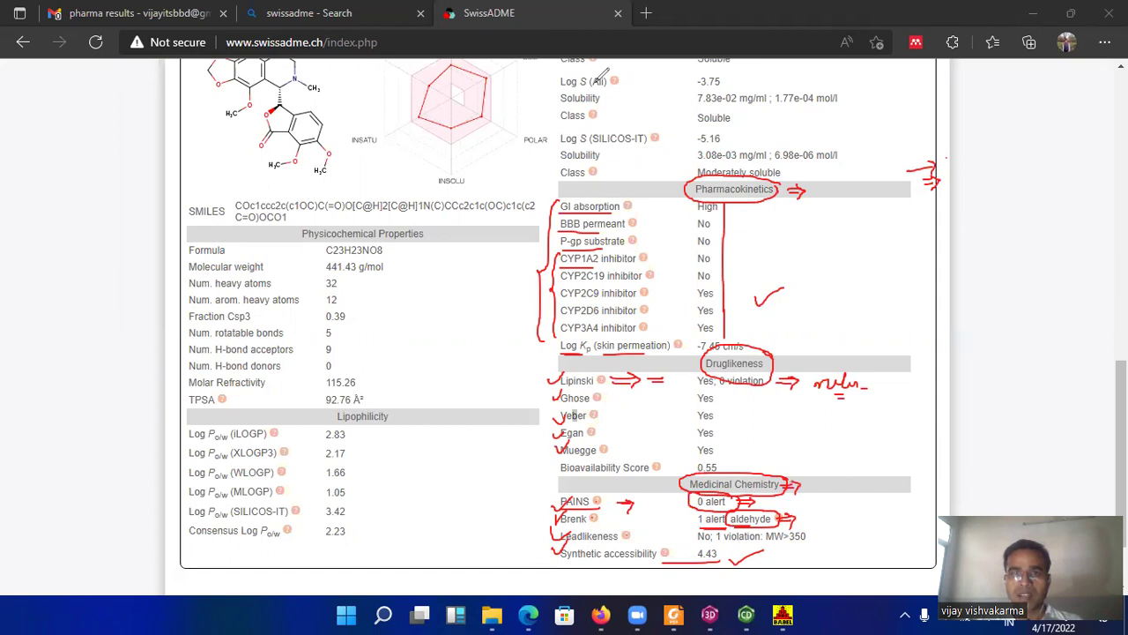
{"action": "key", "text": "e"}
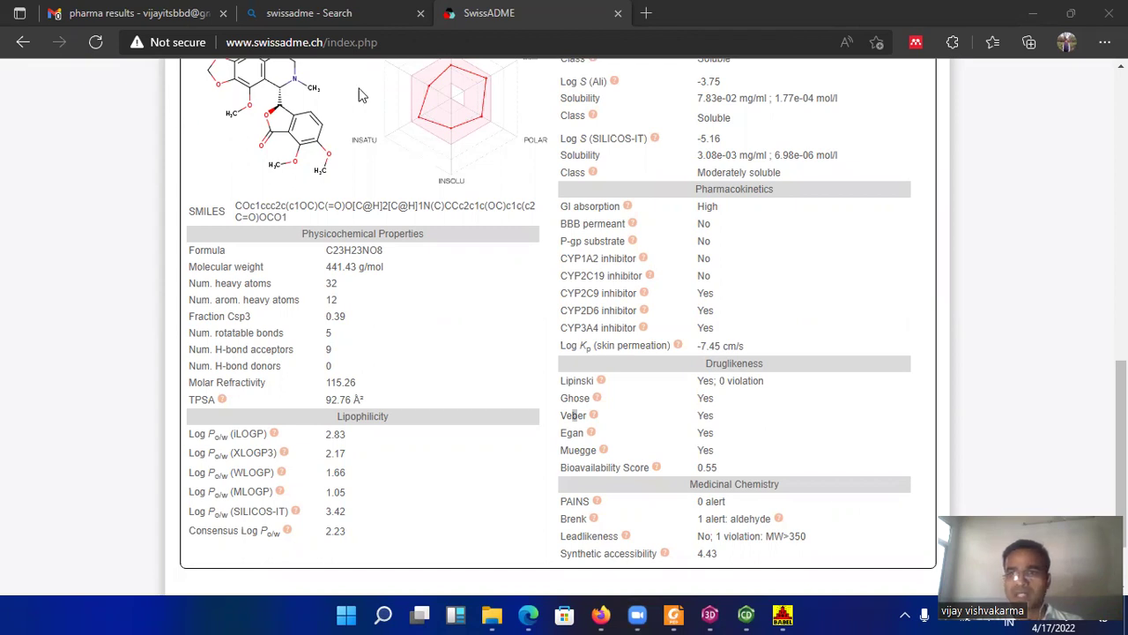
Step: Underline OpenBabel's '3 molecules converted' message, then clear all windows to show the desktop
{"action": "left_click", "coordinate": [1036, 14]}
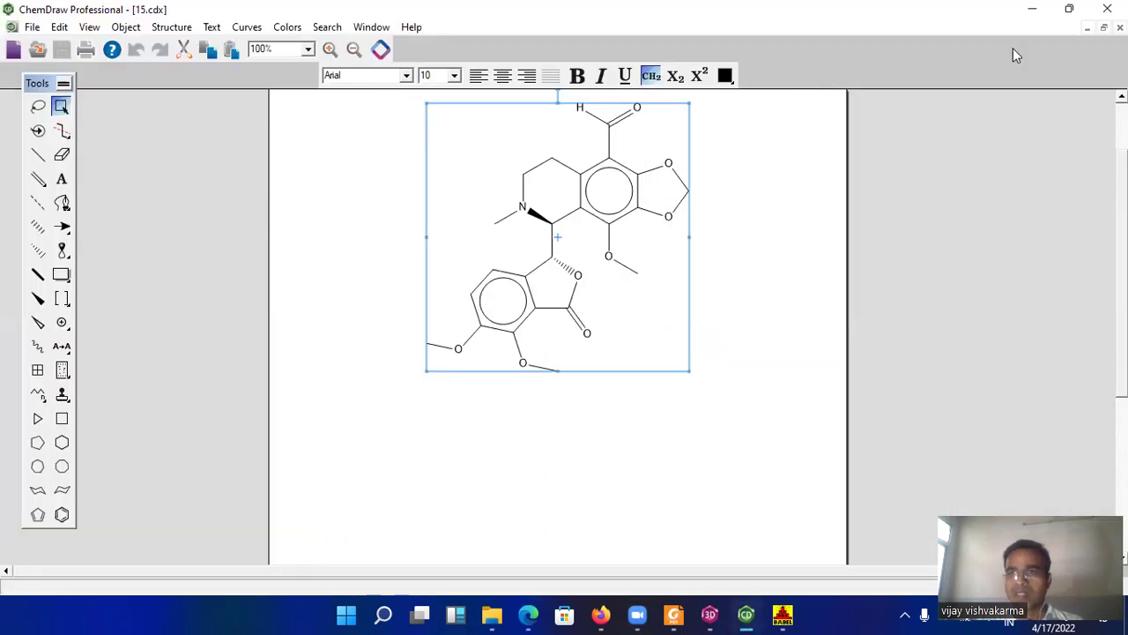
{"action": "left_click", "coordinate": [784, 614]}
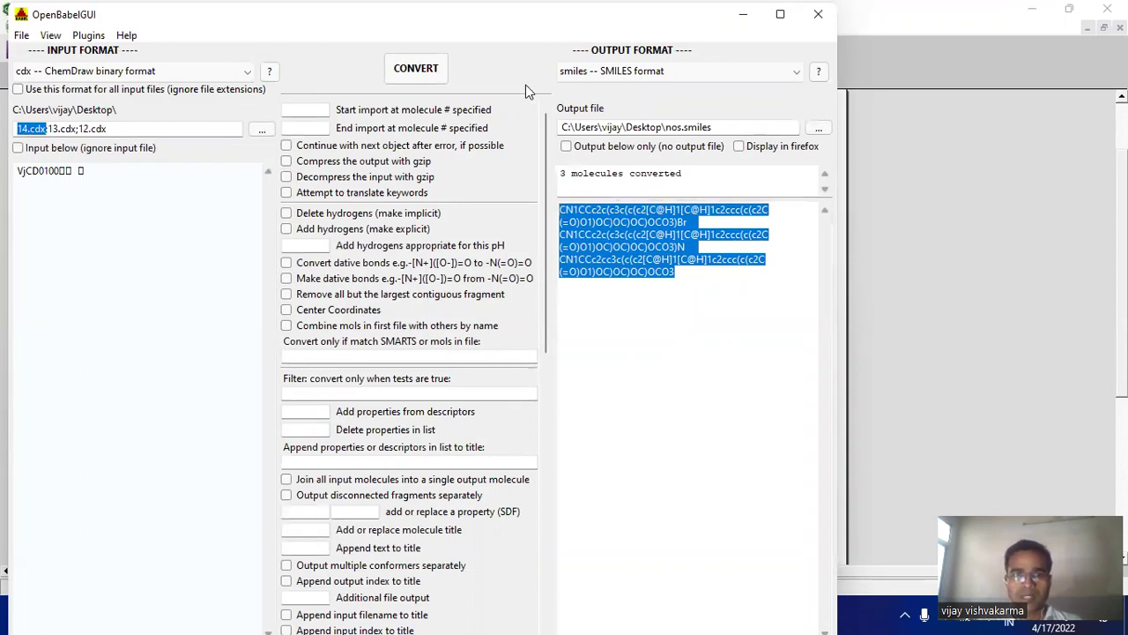
{"action": "mouse_move", "coordinate": [557, 179]}
{"action": "left_mouse_down"}
{"action": "mouse_move", "coordinate": [680, 178]}
{"action": "mouse_move", "coordinate": [592, 157]}
{"action": "mouse_move", "coordinate": [556, 164]}
{"action": "mouse_move", "coordinate": [657, 180]}
{"action": "mouse_move", "coordinate": [705, 162]}
{"action": "left_mouse_up"}
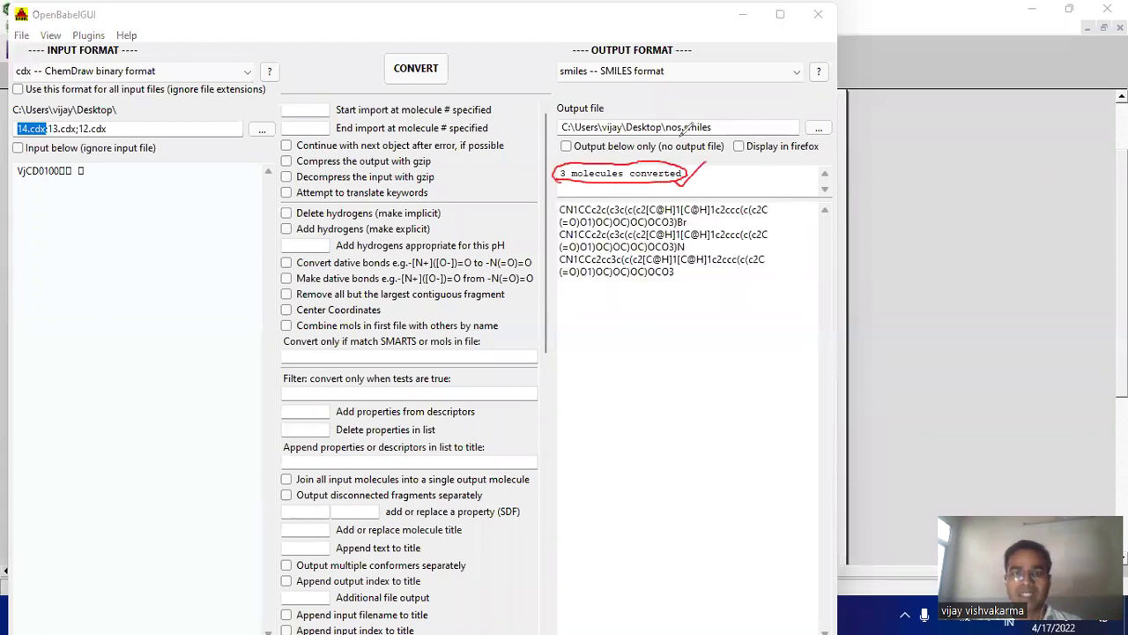
{"action": "left_click", "coordinate": [838, 64]}
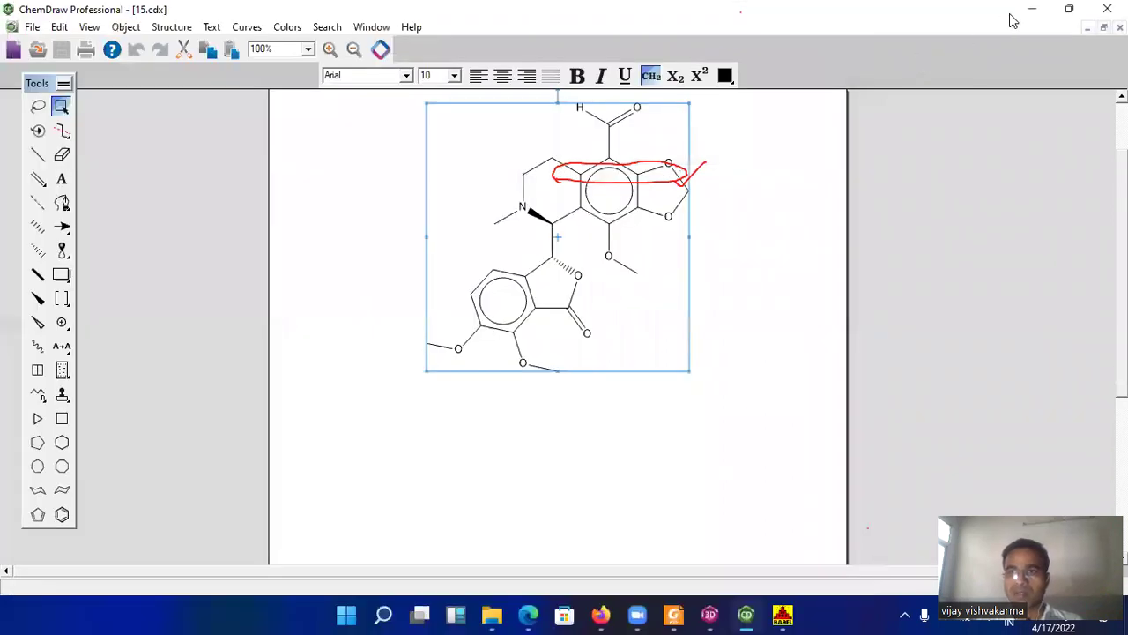
{"action": "key", "text": "super+d"}
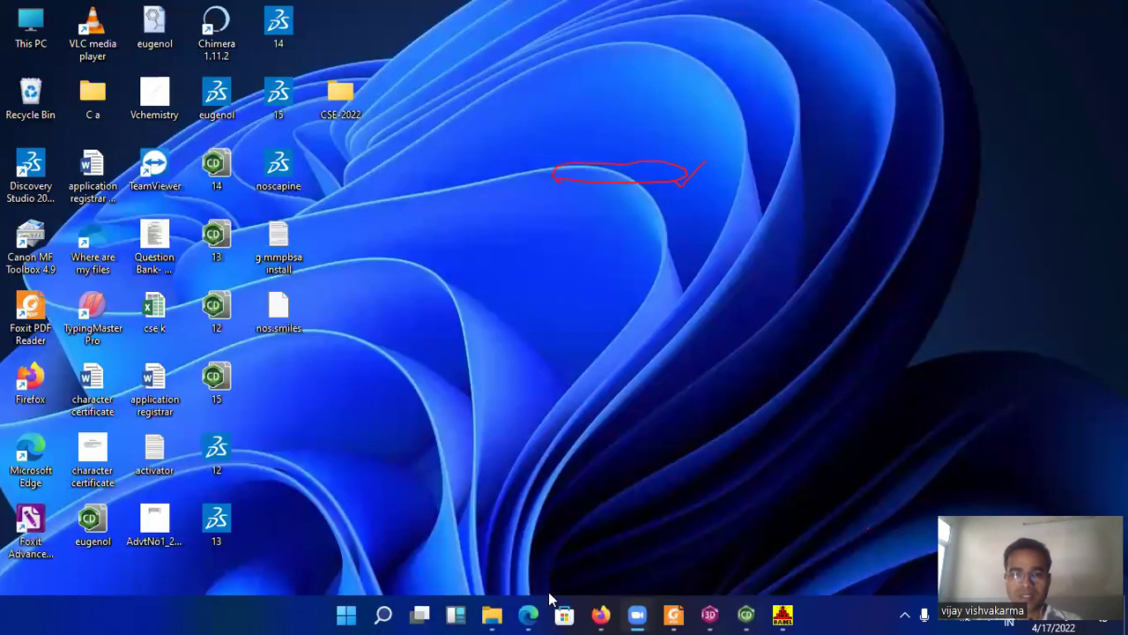
Step: Replace the old SMILES in the SwissADME input with the three pasted noscapine derivative SMILES
{"action": "left_click", "coordinate": [528, 615]}
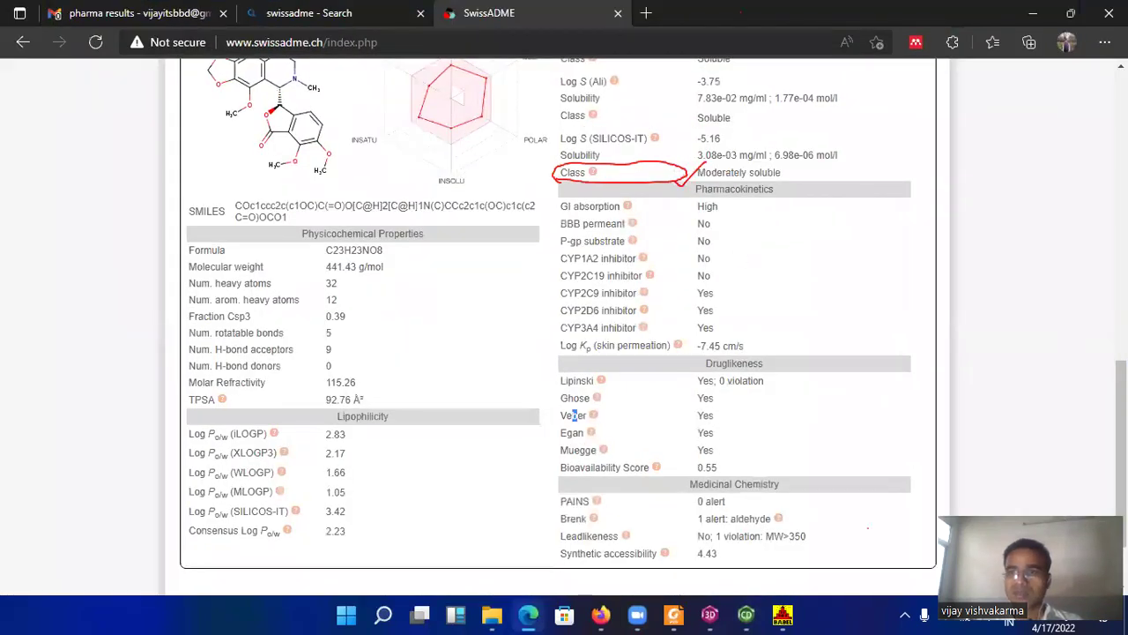
{"action": "scroll", "coordinate": [574, 415], "scroll_direction": "up", "scroll_amount": 10}
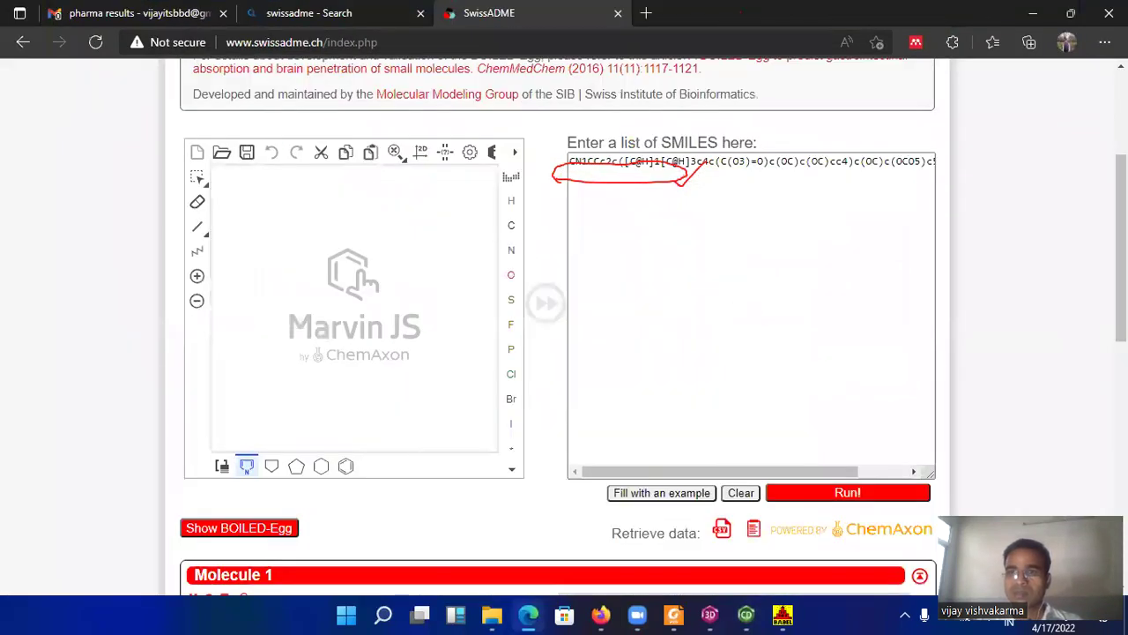
{"action": "scroll", "coordinate": [852, 392], "scroll_direction": "up", "scroll_amount": 3}
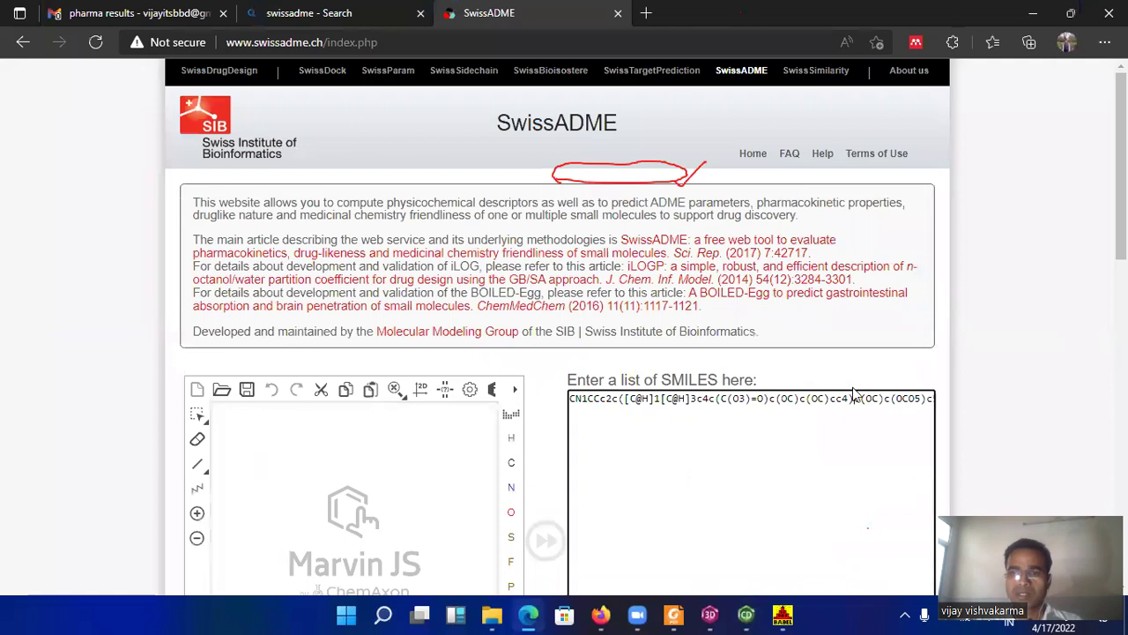
{"action": "key", "text": "ctrl+a"}
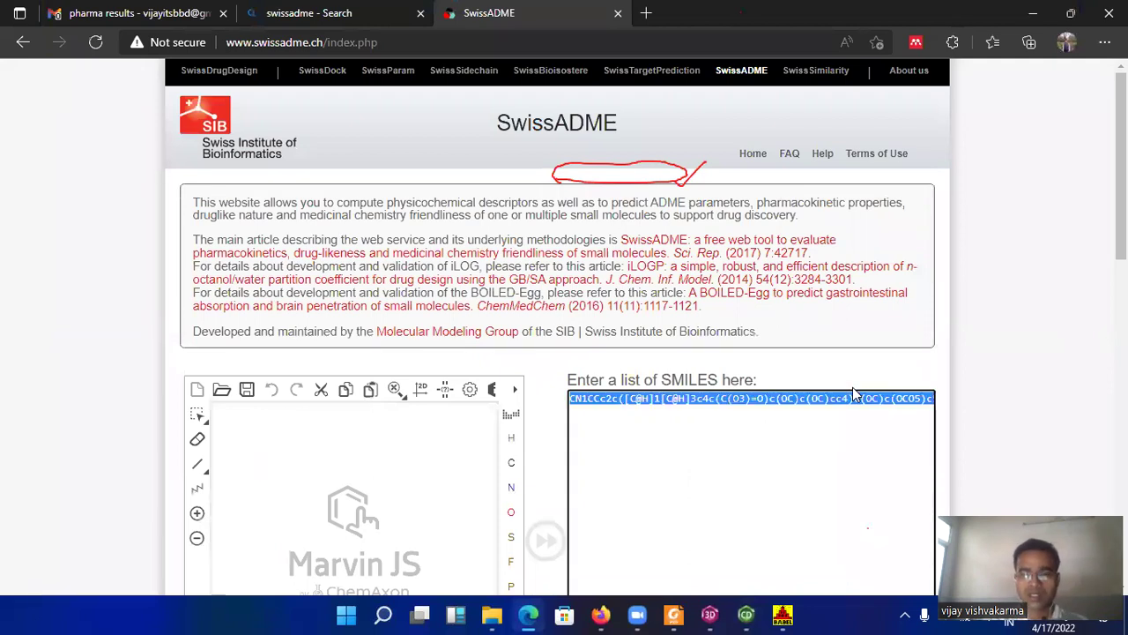
{"action": "key", "text": "BackSpace"}
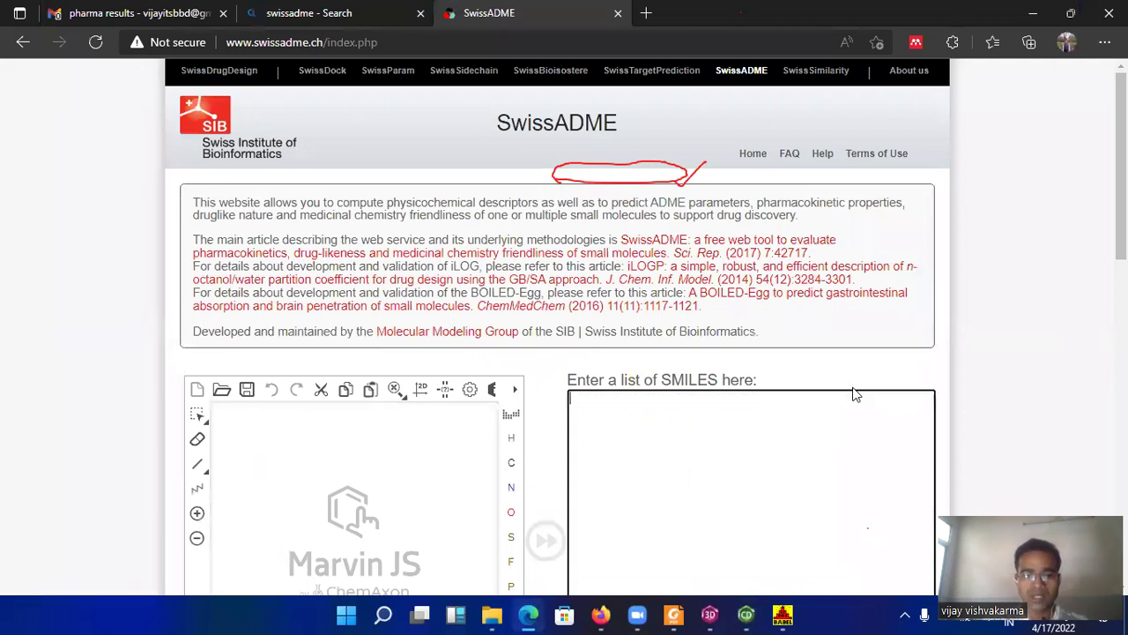
{"action": "type", "text": "CN1CCc2c(c3c(c(c2[C@H]1[C@H]1c2ccc(c(c2C(=O)O1)OC)OC)OC)OCO3 CN1CCc2c(c3c(c(c2[C@H]1[C@H]1c2ccc(c(c2C(=O)O1)OC)OC)OC)OCO3 CN1CCc2cc3c(c(c2[C@H]1[C@H]1c2ccc(c(c2C(=O)O1)OC)OC)OC)OCO3"}
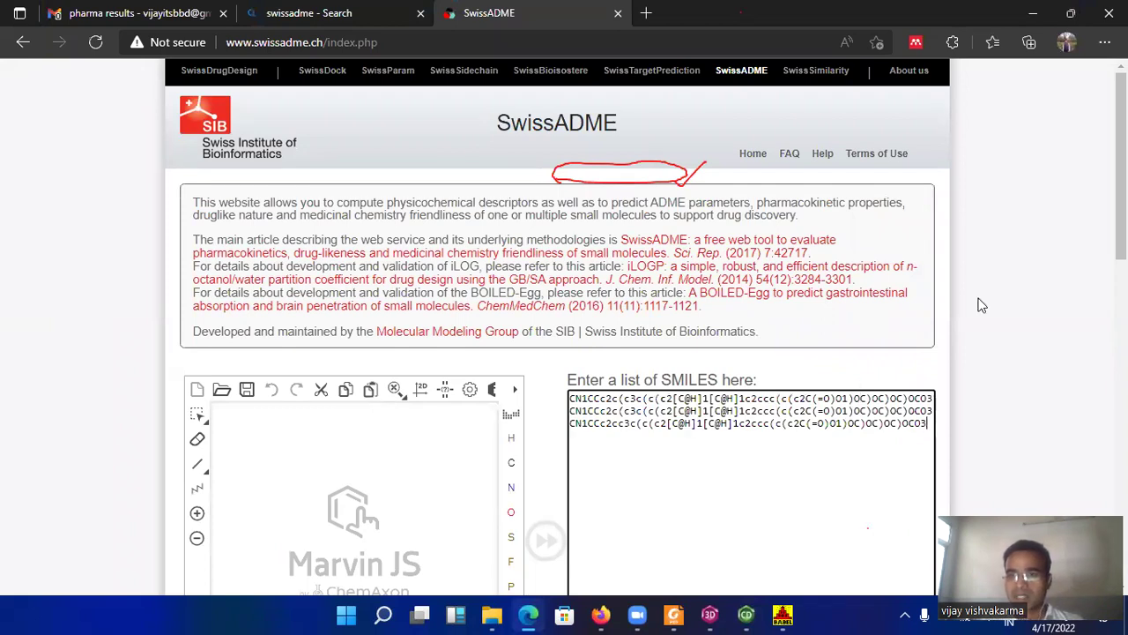
{"action": "scroll", "coordinate": [884, 348], "scroll_direction": "down", "scroll_amount": 3}
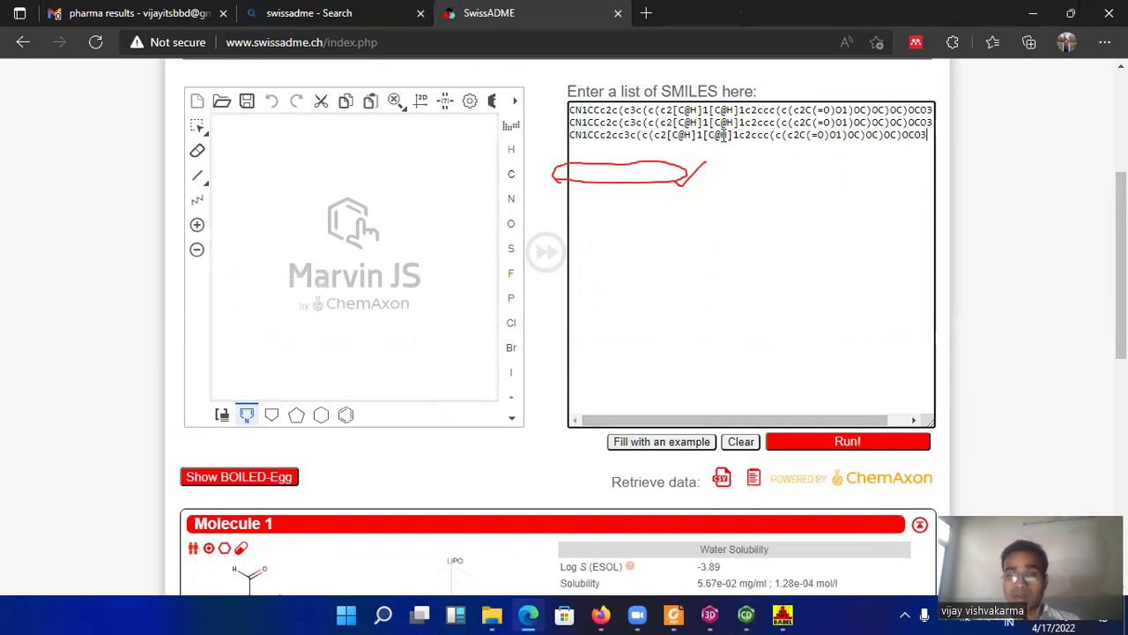
Step: Run the ADME calculation for the three noscapine derivatives and bring up the results
{"action": "left_click", "coordinate": [847, 442]}
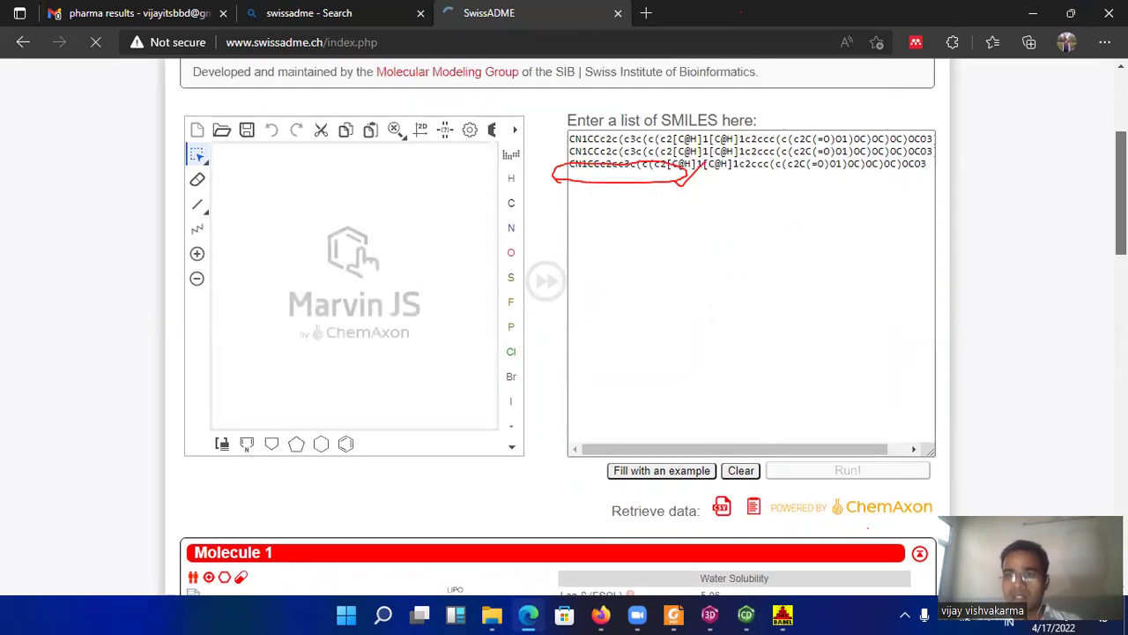
{"action": "scroll", "coordinate": [564, 326], "scroll_direction": "down", "scroll_amount": 4}
{"action": "scroll", "coordinate": [450, 88], "scroll_direction": "down", "scroll_amount": 1}
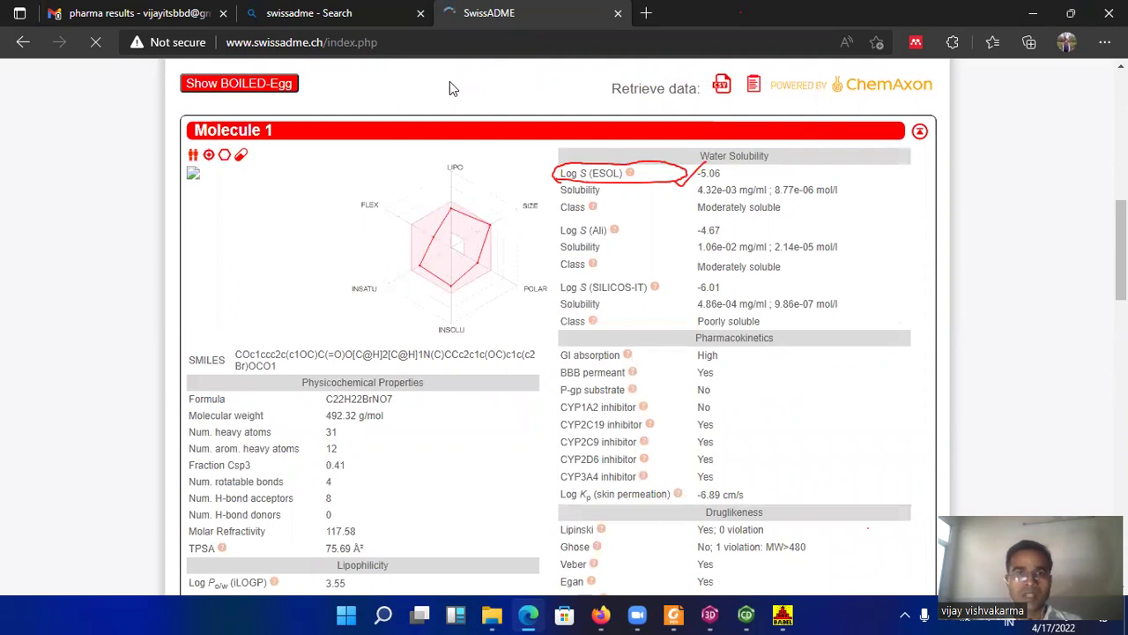
Step: Mark the Molecule 1 heading in red and review the Molecule 1–3 solubility and pharmacokinetics panels
{"action": "mouse_move", "coordinate": [270, 119]}
{"action": "left_mouse_down"}
{"action": "mouse_move", "coordinate": [248, 104]}
{"action": "mouse_move", "coordinate": [192, 113]}
{"action": "mouse_move", "coordinate": [210, 151]}
{"action": "mouse_move", "coordinate": [236, 167]}
{"action": "mouse_move", "coordinate": [268, 134]}
{"action": "mouse_move", "coordinate": [264, 112]}
{"action": "mouse_move", "coordinate": [255, 117]}
{"action": "mouse_move", "coordinate": [289, 120]}
{"action": "left_mouse_up"}
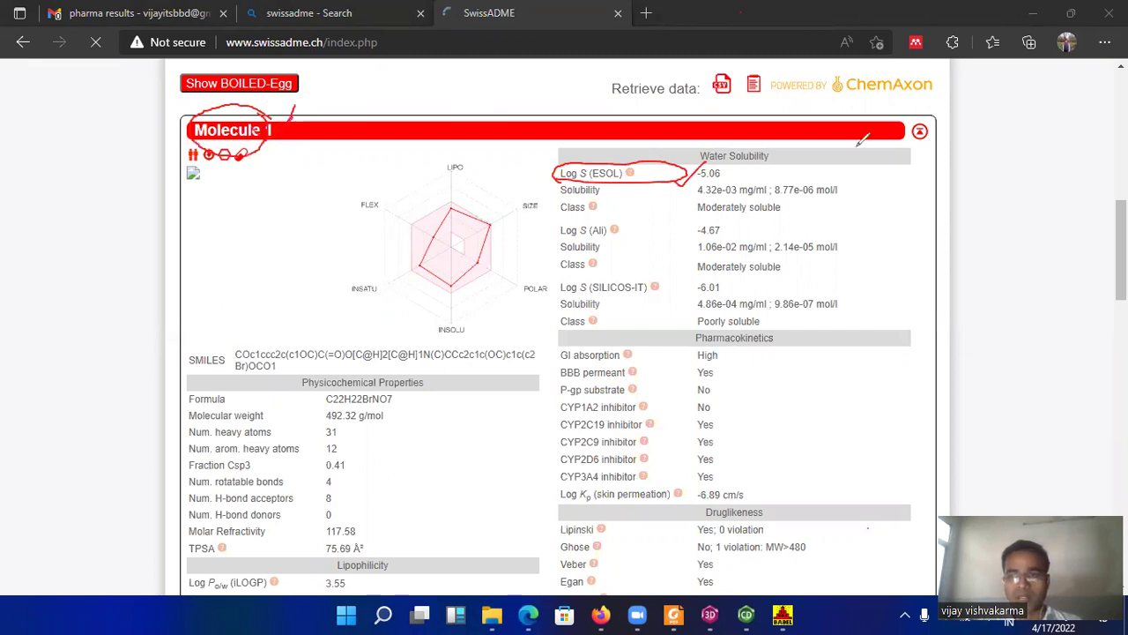
{"action": "left_click_drag", "start_coordinate": [1125, 225], "coordinate": [1122, 261]}
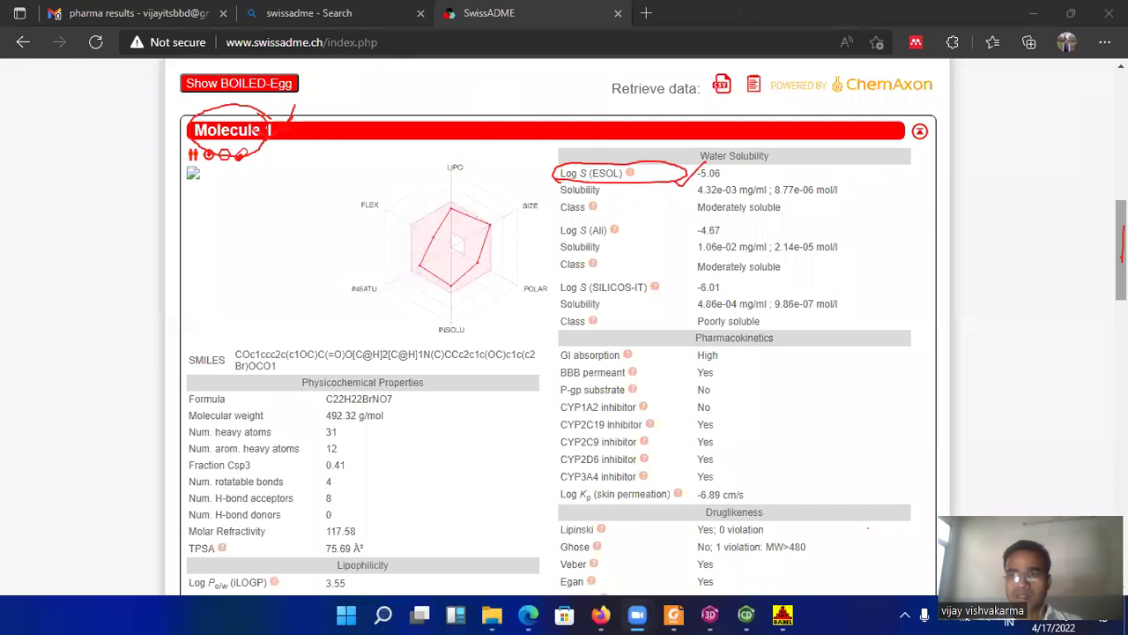
{"action": "scroll", "coordinate": [1120, 264], "scroll_direction": "down", "scroll_amount": 5}
{"action": "scroll", "coordinate": [656, 141], "scroll_direction": "down", "scroll_amount": 3}
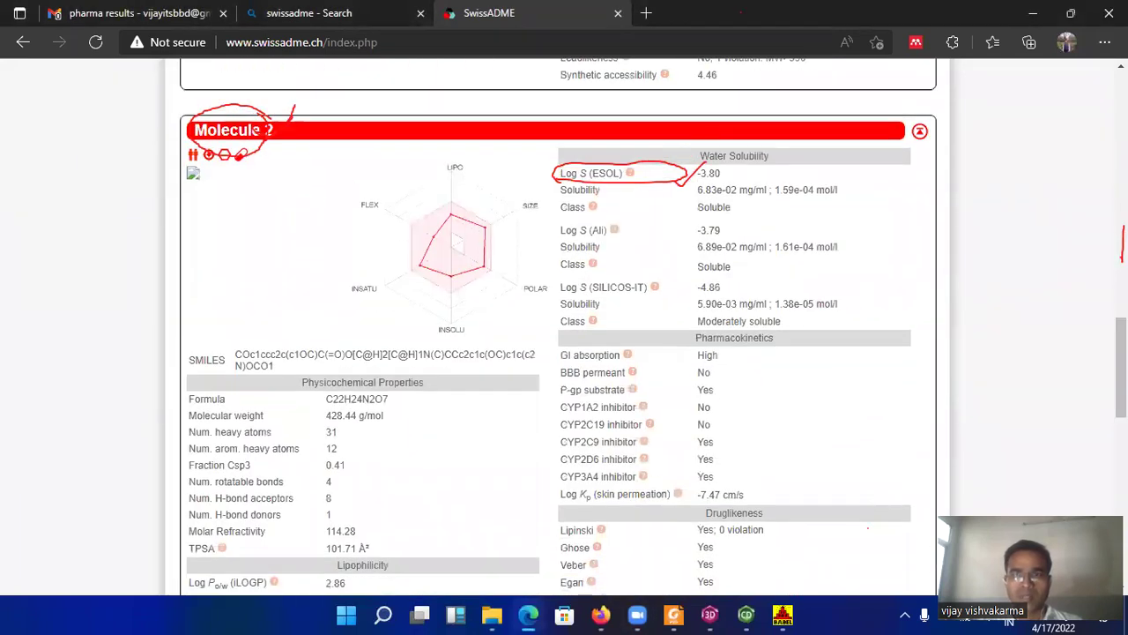
{"action": "scroll", "coordinate": [564, 326], "scroll_direction": "down", "scroll_amount": 6}
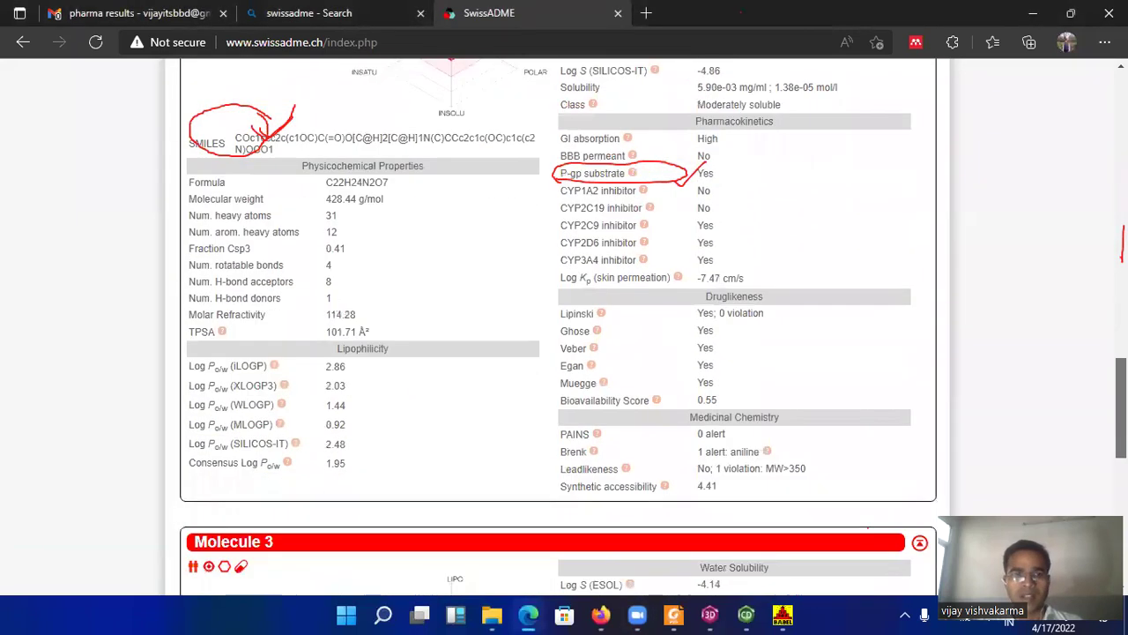
{"action": "scroll", "coordinate": [564, 326], "scroll_direction": "down", "scroll_amount": 2}
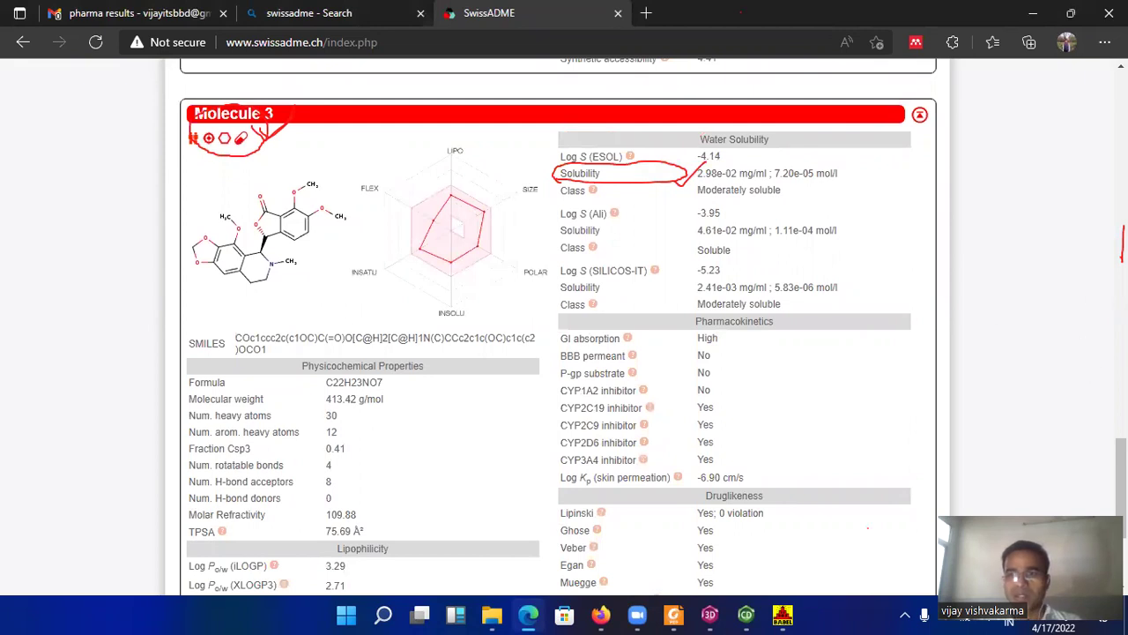
{"action": "scroll", "coordinate": [1123, 261], "scroll_direction": "up", "scroll_amount": 10}
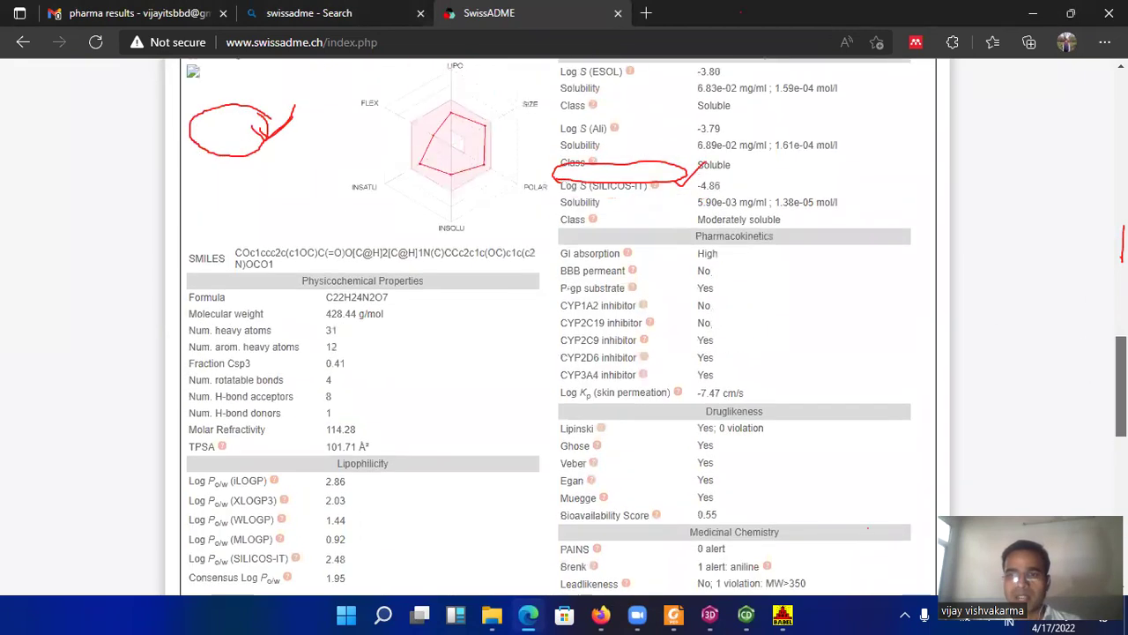
{"action": "scroll", "coordinate": [1122, 260], "scroll_direction": "up", "scroll_amount": 5}
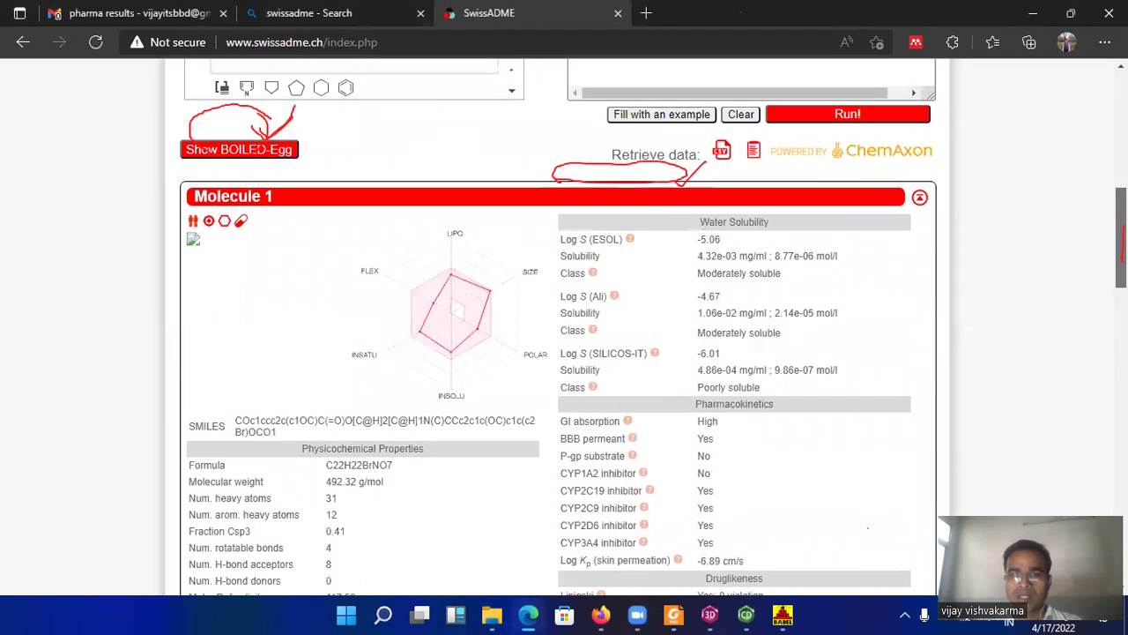
{"action": "scroll", "coordinate": [977, 178], "scroll_direction": "up", "scroll_amount": 1}
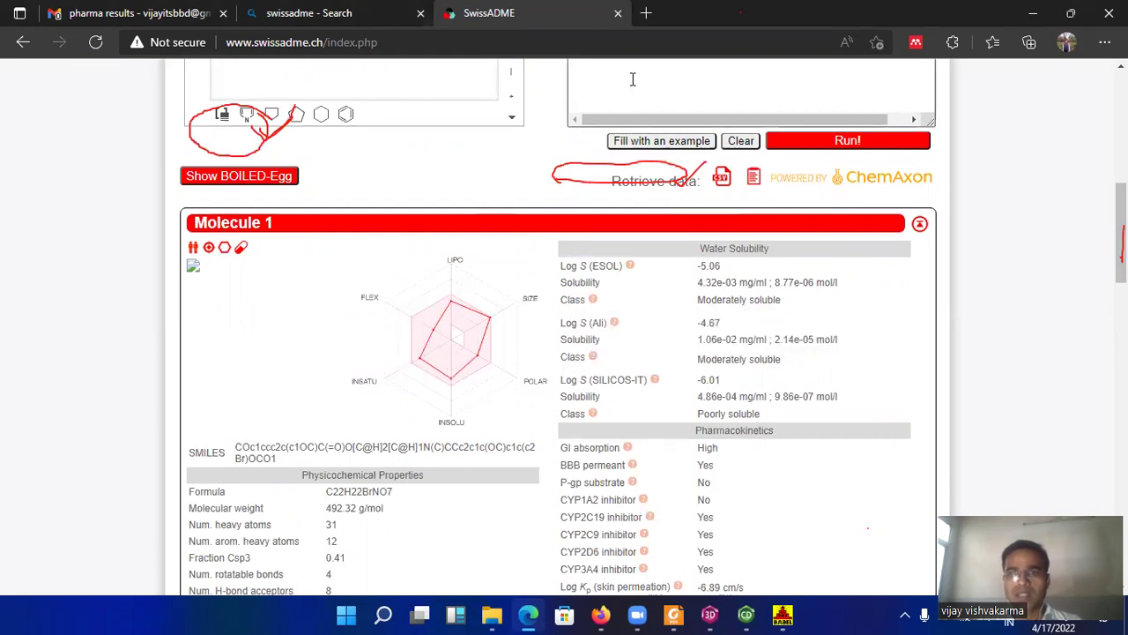
Step: Clear the red markings, add an ADME note, then download and open swissadme.csv
{"action": "key", "text": "Escape"}
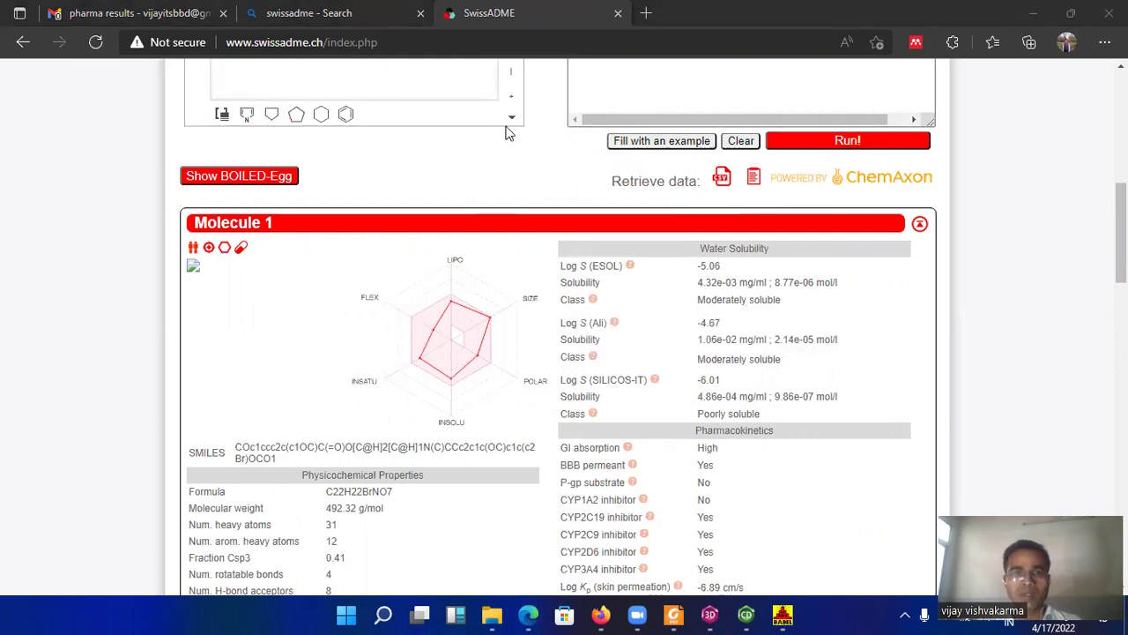
{"action": "mouse_move", "coordinate": [368, 172]}
{"action": "left_mouse_down"}
{"action": "mouse_move", "coordinate": [390, 168]}
{"action": "mouse_move", "coordinate": [404, 155]}
{"action": "mouse_move", "coordinate": [422, 167]}
{"action": "mouse_move", "coordinate": [436, 150]}
{"action": "mouse_move", "coordinate": [437, 167]}
{"action": "mouse_move", "coordinate": [366, 142]}
{"action": "mouse_move", "coordinate": [381, 176]}
{"action": "mouse_move", "coordinate": [466, 168]}
{"action": "mouse_move", "coordinate": [428, 143]}
{"action": "mouse_move", "coordinate": [476, 167]}
{"action": "left_mouse_up"}
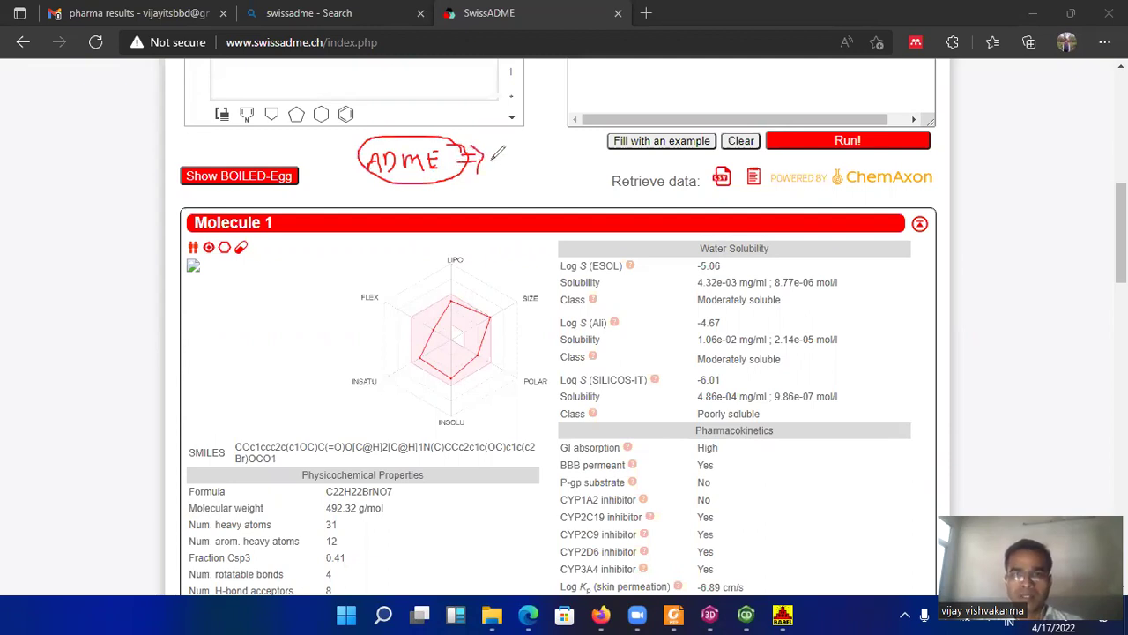
{"action": "left_click", "coordinate": [722, 178]}
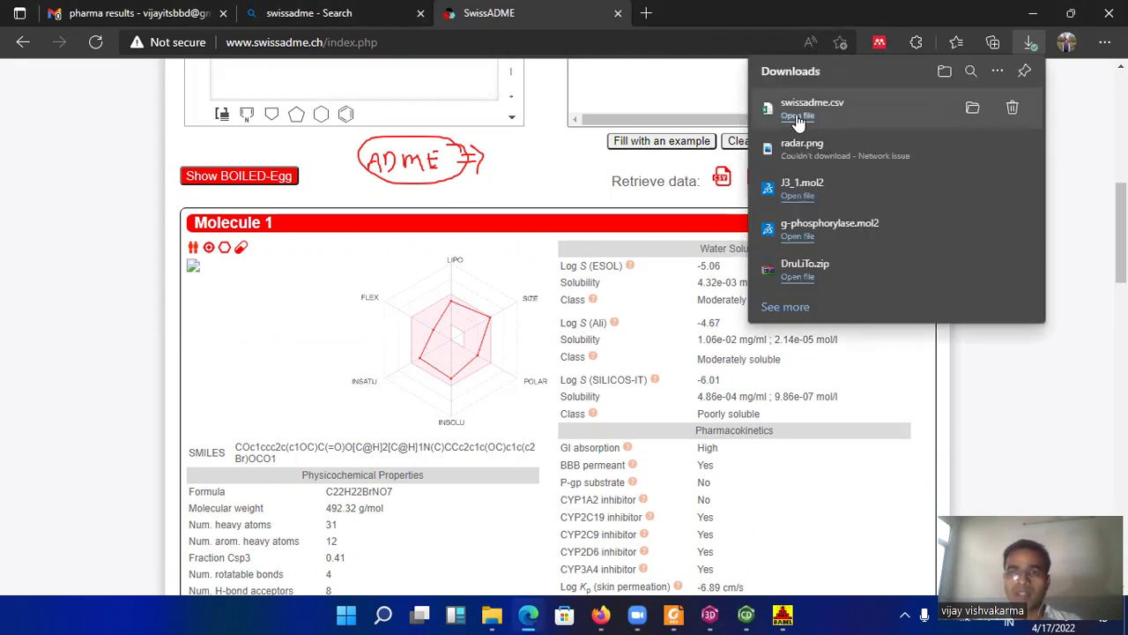
{"action": "left_click", "coordinate": [796, 119]}
{"action": "left_click", "coordinate": [797, 119]}
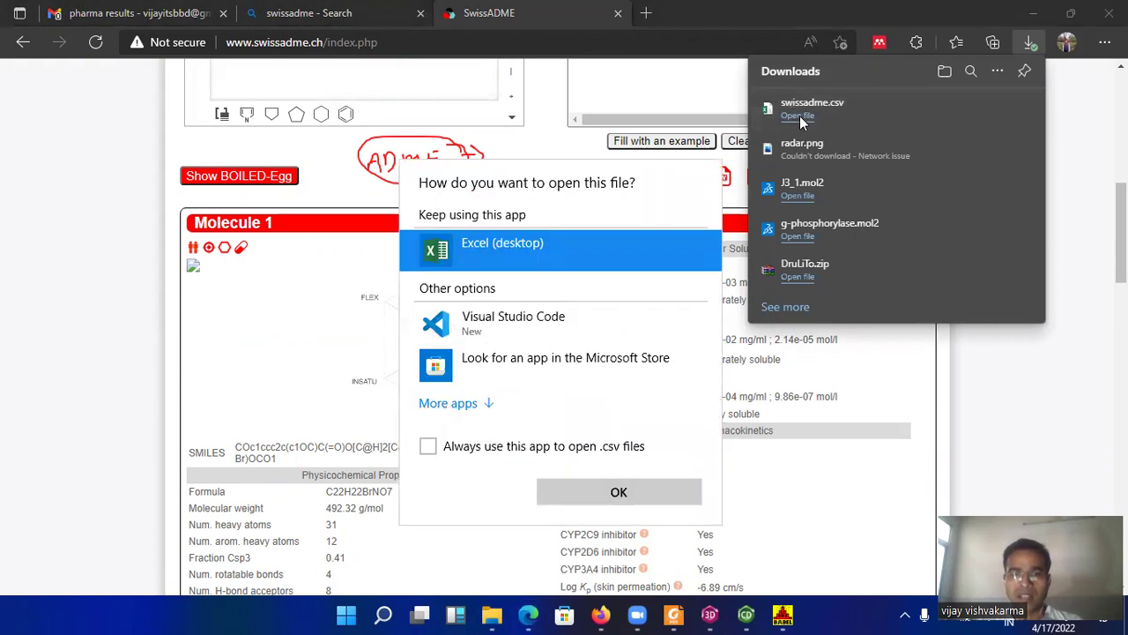
Step: Open swissadme.csv in Excel; circle MW and MLOGP values, underline TPSA–WLOGP headers and row 4
{"action": "left_click", "coordinate": [603, 491]}
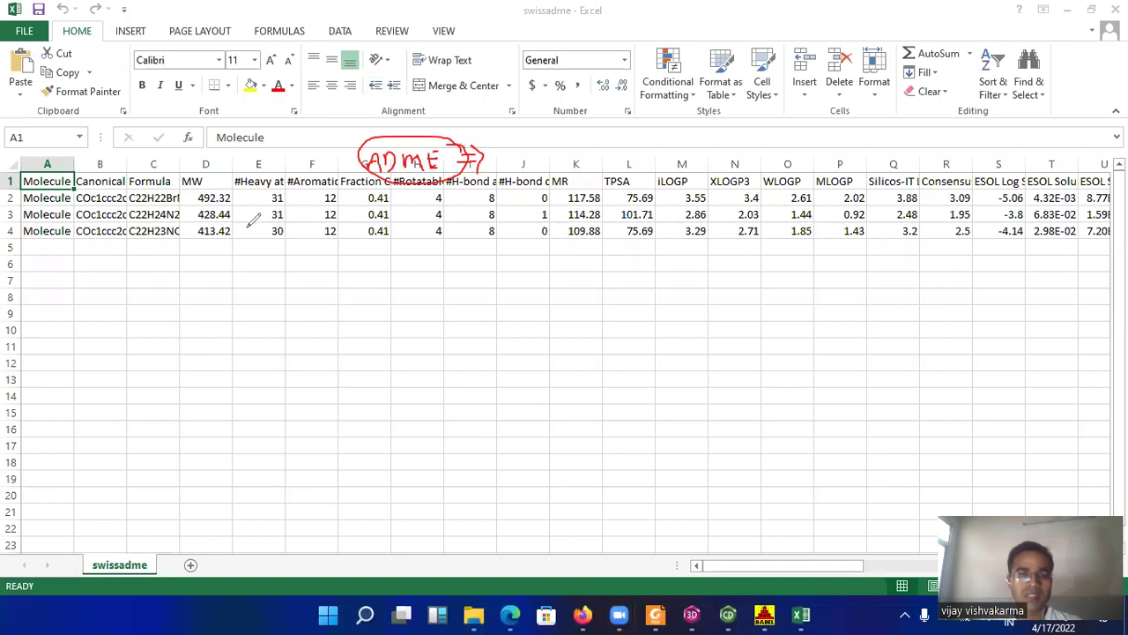
{"action": "mouse_move", "coordinate": [235, 176]}
{"action": "left_mouse_down"}
{"action": "mouse_move", "coordinate": [201, 185]}
{"action": "mouse_move", "coordinate": [195, 251]}
{"action": "mouse_move", "coordinate": [222, 238]}
{"action": "mouse_move", "coordinate": [228, 180]}
{"action": "mouse_move", "coordinate": [257, 187]}
{"action": "mouse_move", "coordinate": [258, 222]}
{"action": "mouse_move", "coordinate": [284, 233]}
{"action": "mouse_move", "coordinate": [289, 175]}
{"action": "left_mouse_up"}
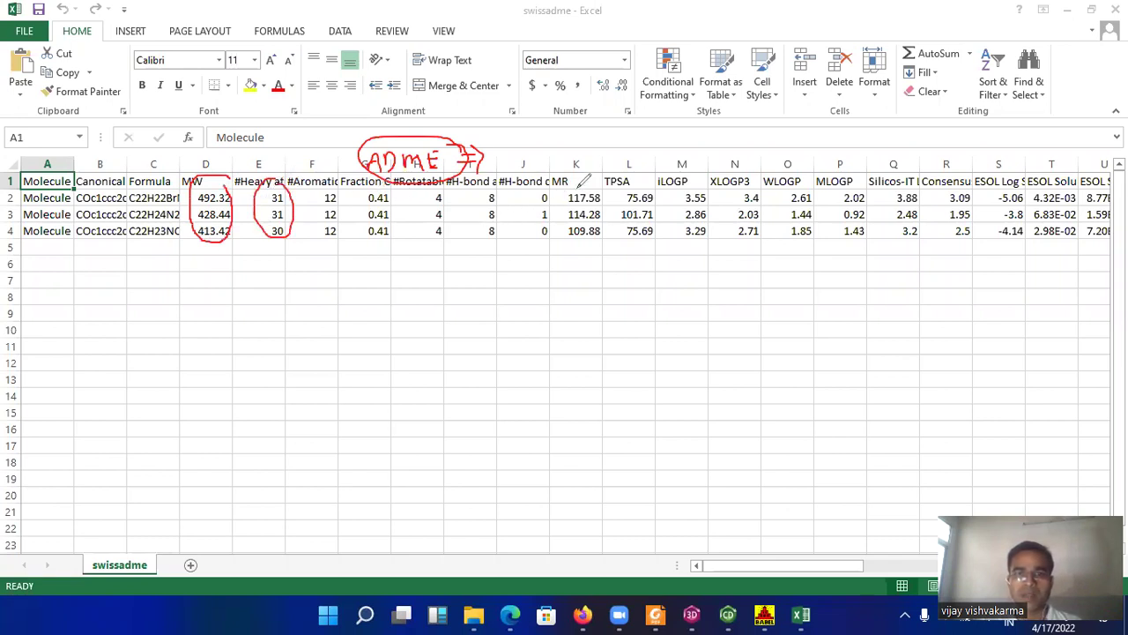
{"action": "left_click_drag", "start_coordinate": [606, 186], "coordinate": [706, 185]}
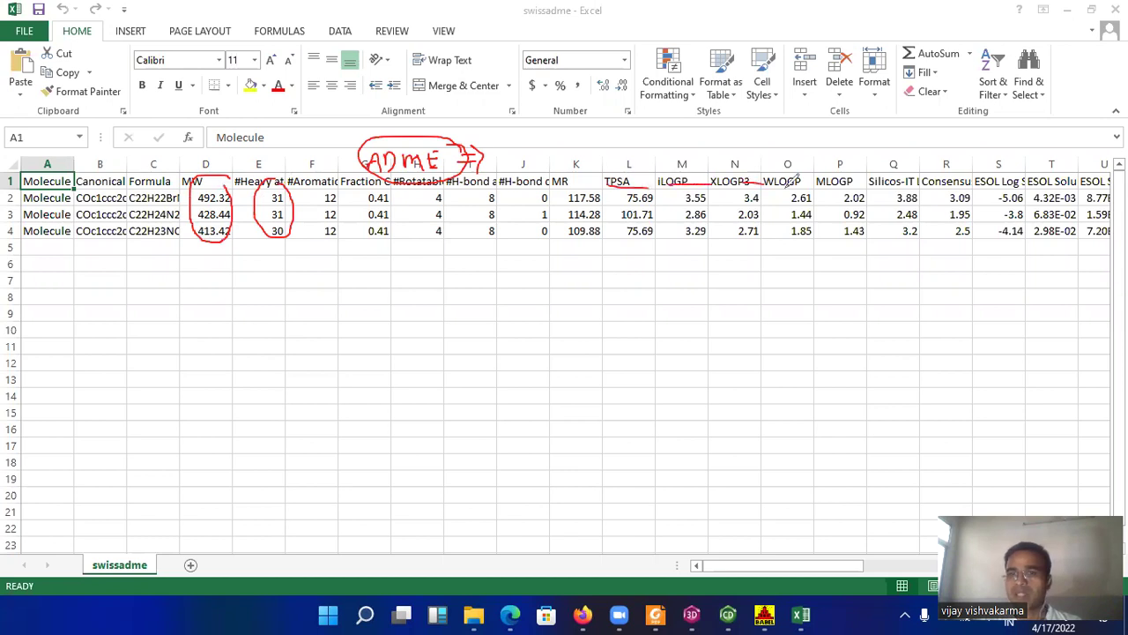
{"action": "mouse_move", "coordinate": [796, 175]}
{"action": "left_mouse_down"}
{"action": "mouse_move", "coordinate": [910, 184]}
{"action": "mouse_move", "coordinate": [842, 185]}
{"action": "mouse_move", "coordinate": [836, 253]}
{"action": "mouse_move", "coordinate": [835, 236]}
{"action": "mouse_move", "coordinate": [875, 238]}
{"action": "mouse_move", "coordinate": [888, 170]}
{"action": "left_mouse_up"}
{"action": "mouse_move", "coordinate": [887, 220]}
{"action": "left_mouse_down"}
{"action": "mouse_move", "coordinate": [892, 259]}
{"action": "mouse_move", "coordinate": [883, 243]}
{"action": "mouse_move", "coordinate": [892, 248]}
{"action": "left_mouse_up"}
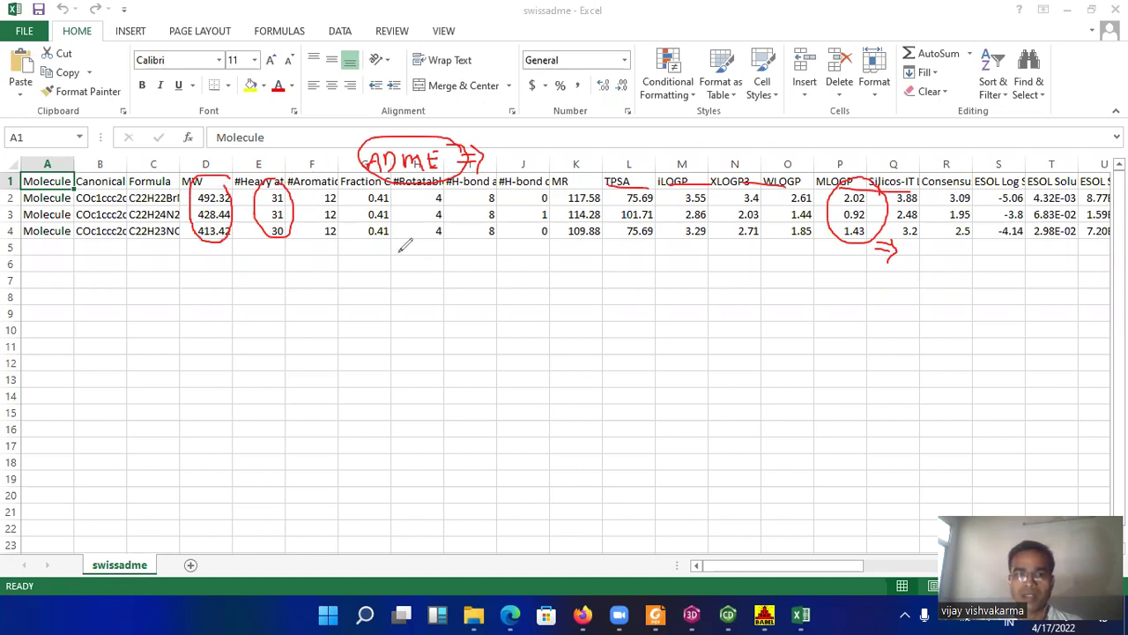
{"action": "left_click_drag", "start_coordinate": [354, 248], "coordinate": [483, 243]}
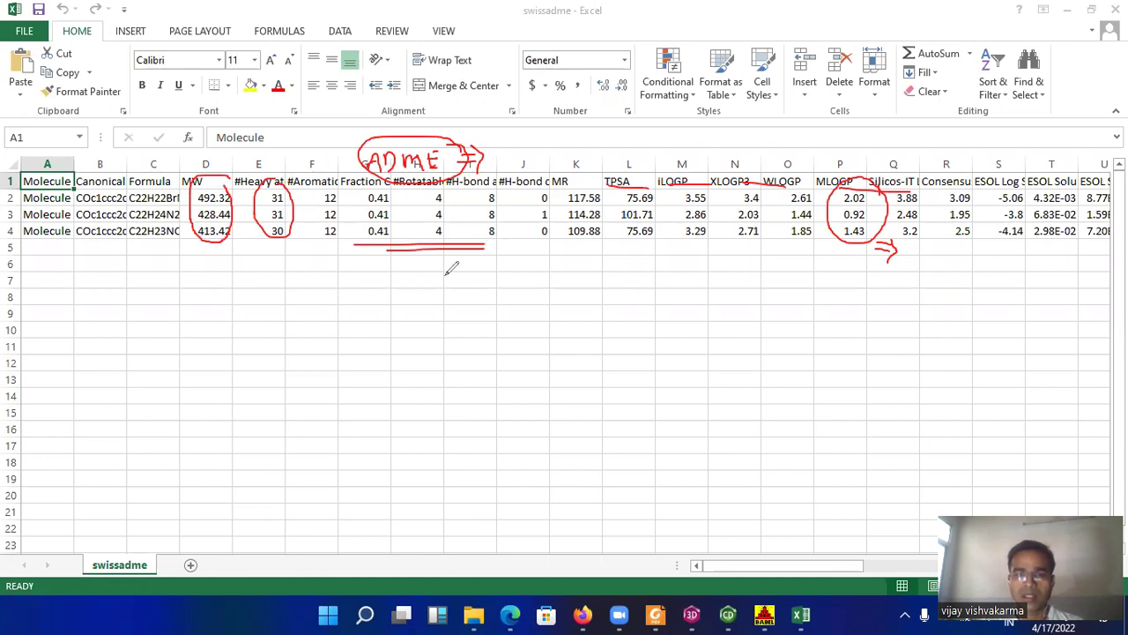
Step: Write 'Thank You' in red below the table and underline 'You'
{"action": "mouse_move", "coordinate": [415, 268]}
{"action": "left_mouse_down"}
{"action": "mouse_move", "coordinate": [459, 264]}
{"action": "mouse_move", "coordinate": [432, 300]}
{"action": "left_mouse_up"}
{"action": "mouse_move", "coordinate": [445, 280]}
{"action": "left_mouse_down"}
{"action": "mouse_move", "coordinate": [444, 298]}
{"action": "mouse_move", "coordinate": [490, 297]}
{"action": "mouse_move", "coordinate": [517, 286]}
{"action": "mouse_move", "coordinate": [498, 280]}
{"action": "mouse_move", "coordinate": [507, 289]}
{"action": "mouse_move", "coordinate": [534, 279]}
{"action": "mouse_move", "coordinate": [600, 295]}
{"action": "left_mouse_up"}
{"action": "left_click_drag", "start_coordinate": [505, 311], "coordinate": [561, 310]}
{"action": "left_click_drag", "start_coordinate": [518, 324], "coordinate": [540, 324]}
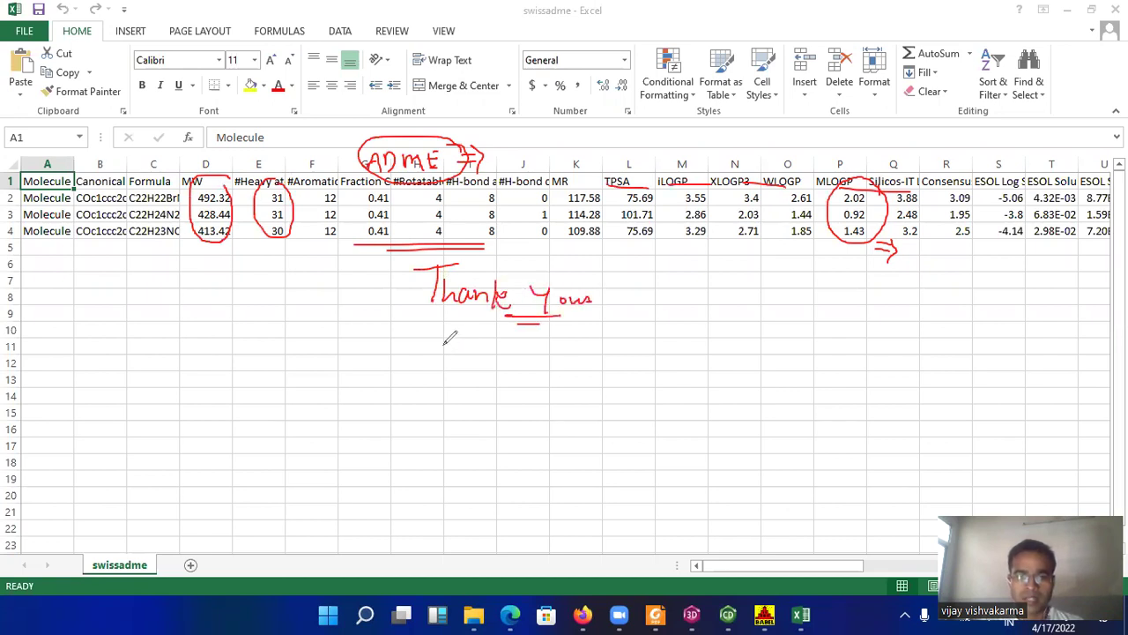